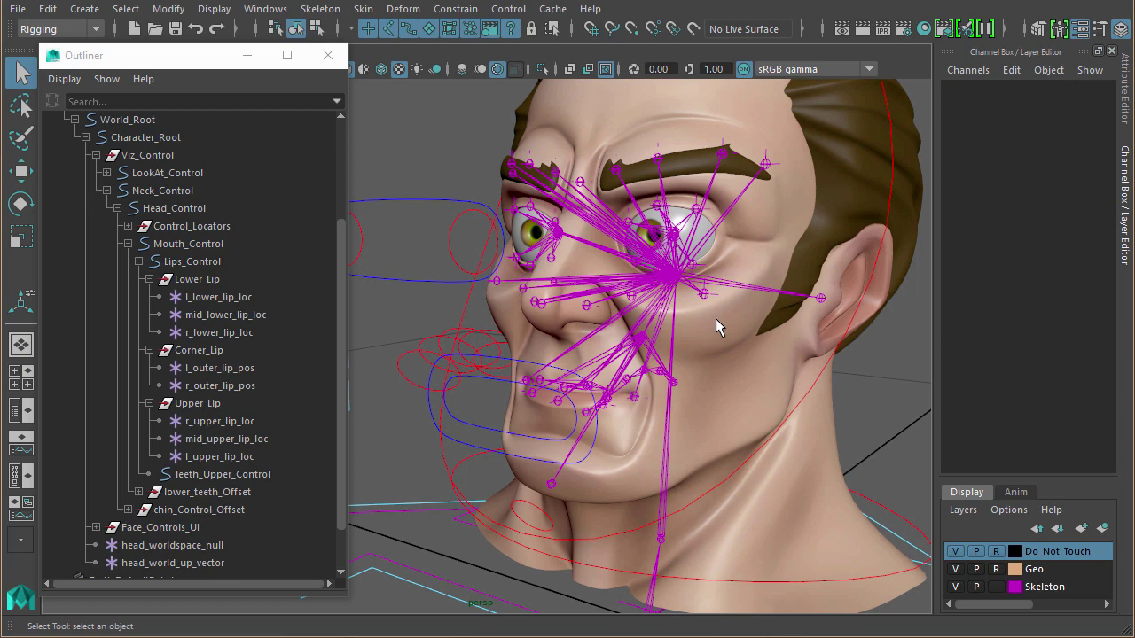
Step: Examine the locators inside the Lower_Lip, Corner_Lip and Upper_Lip groups around the mouth
{"action": "left_click_drag", "start_coordinate": [713, 371], "coordinate": [760, 334], "text": "alt"}
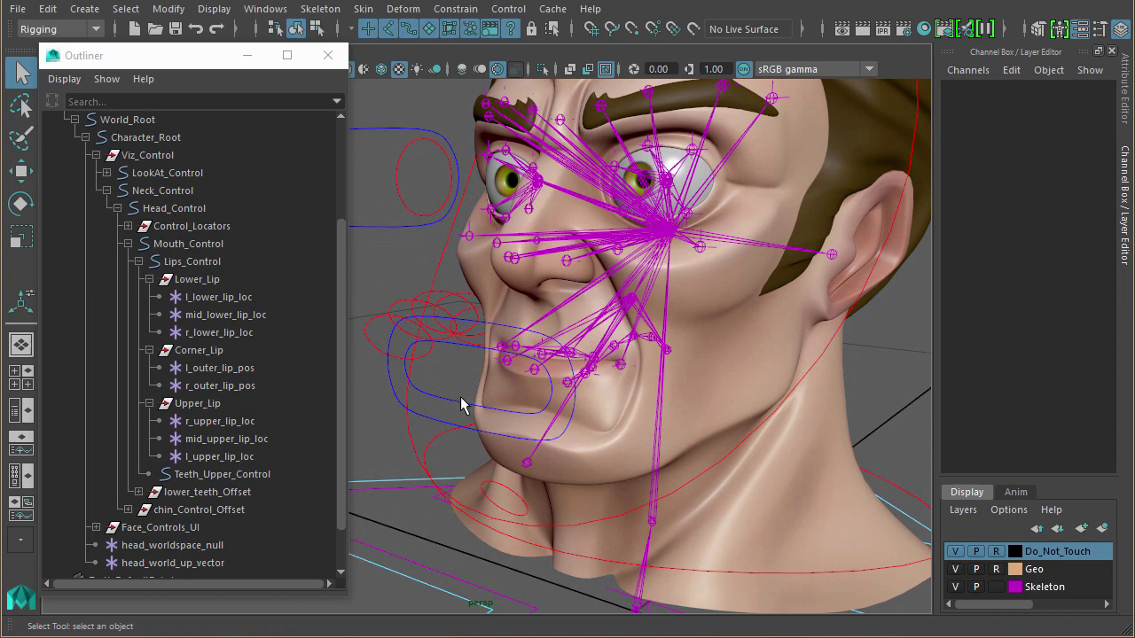
{"action": "left_click", "coordinate": [227, 300]}
{"action": "left_click_drag", "start_coordinate": [228, 315], "coordinate": [239, 387]}
{"action": "left_click_drag", "start_coordinate": [241, 426], "coordinate": [245, 448]}
{"action": "left_click", "coordinate": [246, 455], "text": "shift"}
{"action": "left_click_drag", "start_coordinate": [656, 407], "coordinate": [562, 421], "text": "alt"}
{"action": "right_click_drag", "start_coordinate": [562, 421], "coordinate": [753, 406], "text": "alt"}
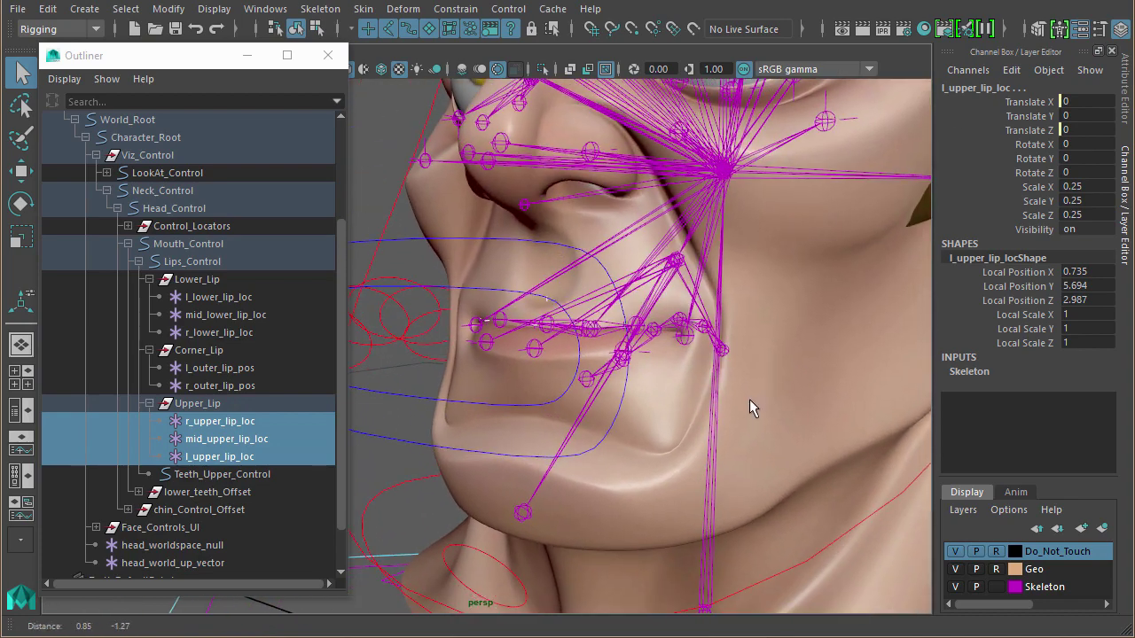
Step: Hide the Geo layer and inspect which locators belong to the Upper_Lip, Corner_Lip and Lower_Lip groups
{"action": "left_click", "coordinate": [955, 569]}
{"action": "mouse_move", "coordinate": [748, 379]}
{"action": "left_mouse_down", "text": "alt"}
{"action": "mouse_move", "coordinate": [712, 398]}
{"action": "mouse_move", "coordinate": [753, 385]}
{"action": "left_mouse_up", "text": "alt"}
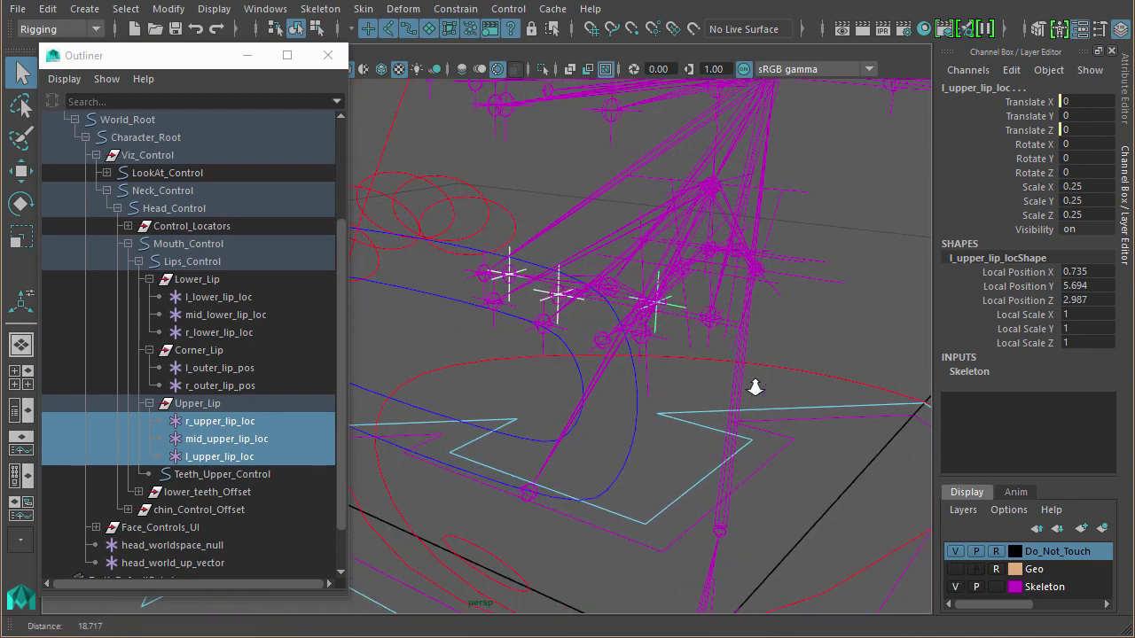
{"action": "left_click", "coordinate": [215, 405]}
{"action": "left_click", "coordinate": [209, 351]}
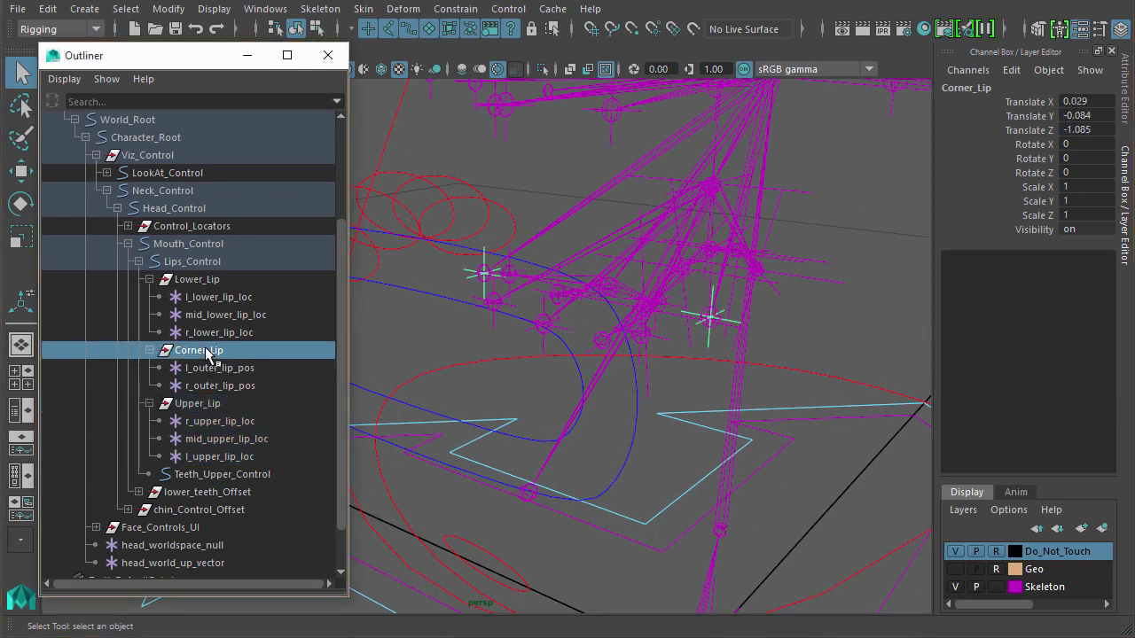
{"action": "left_click", "coordinate": [203, 282]}
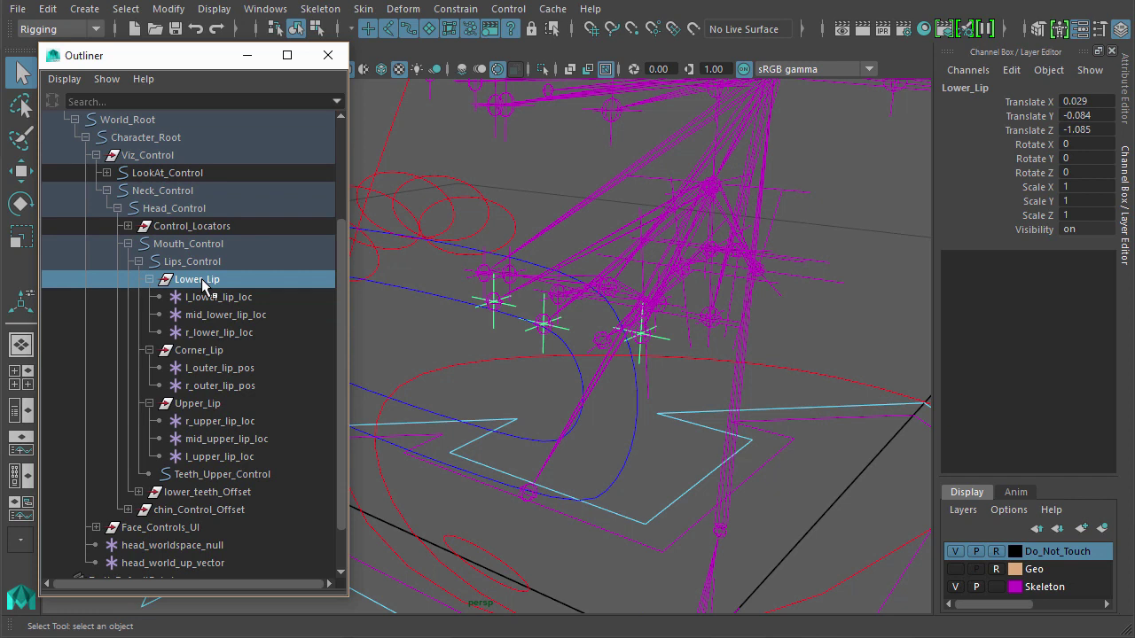
{"action": "middle_click_drag", "start_coordinate": [679, 384], "coordinate": [634, 376], "text": "alt"}
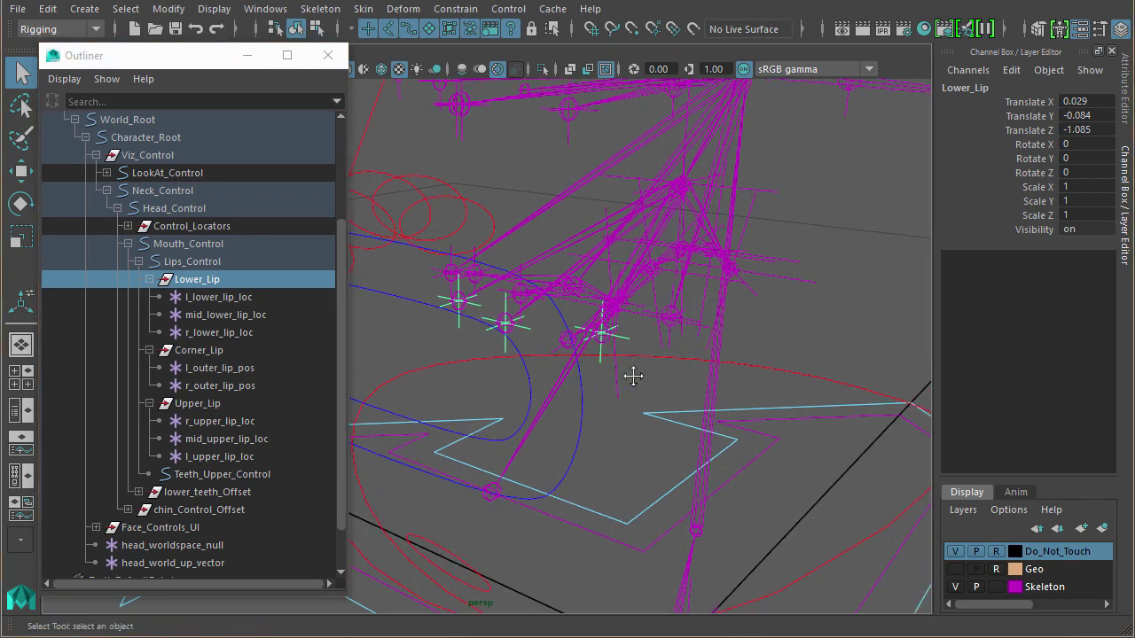
Step: Check the pivot positions of the Lower_Lip, Corner_Lip and Upper_Lip groups with the Move tool
{"action": "key", "text": "w"}
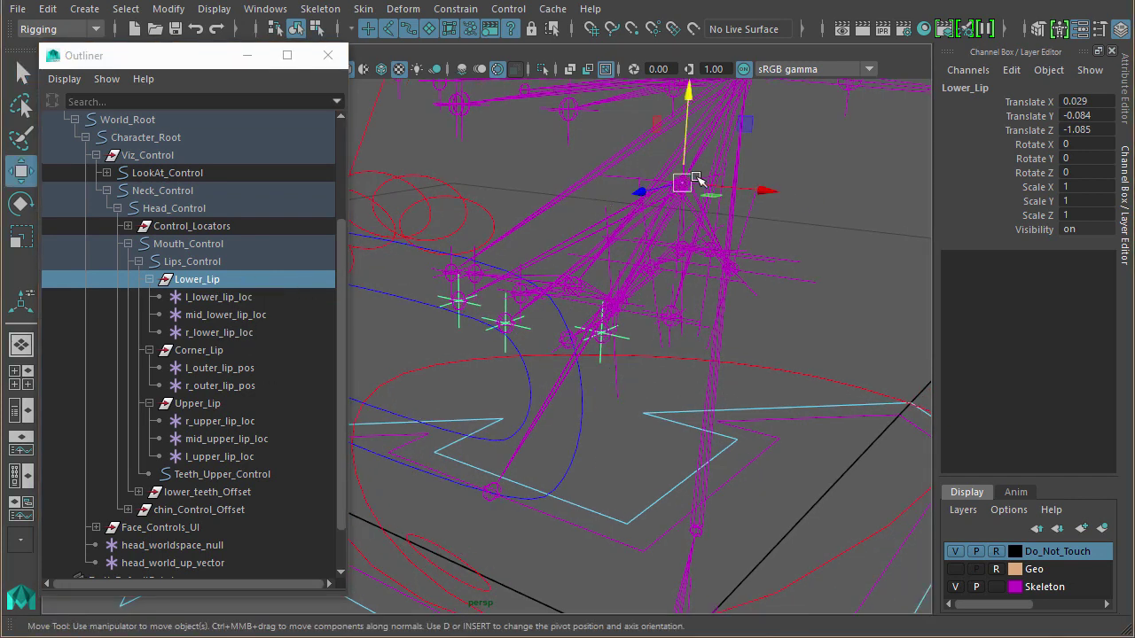
{"action": "left_click", "coordinate": [249, 350]}
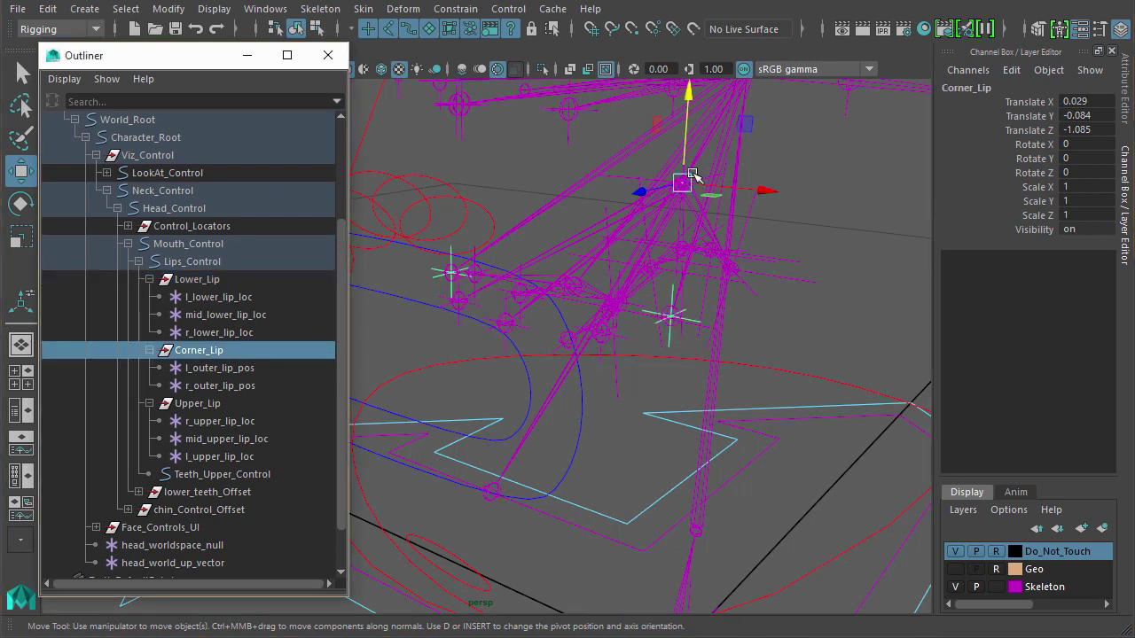
{"action": "left_click", "coordinate": [259, 406]}
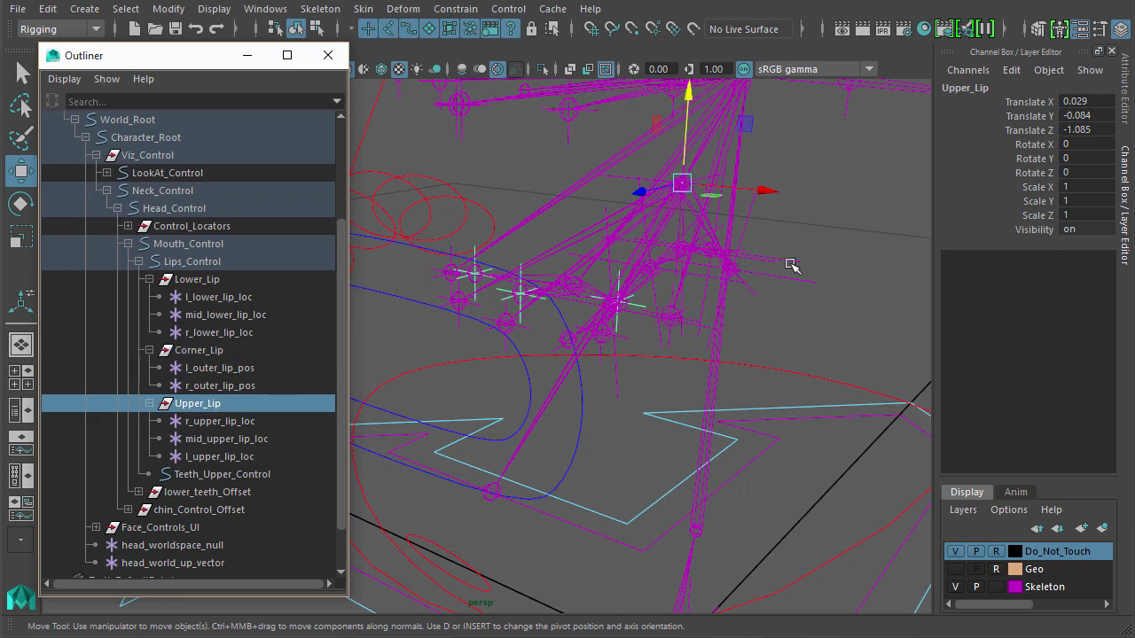
{"action": "left_click_drag", "start_coordinate": [776, 277], "coordinate": [738, 283], "text": "alt"}
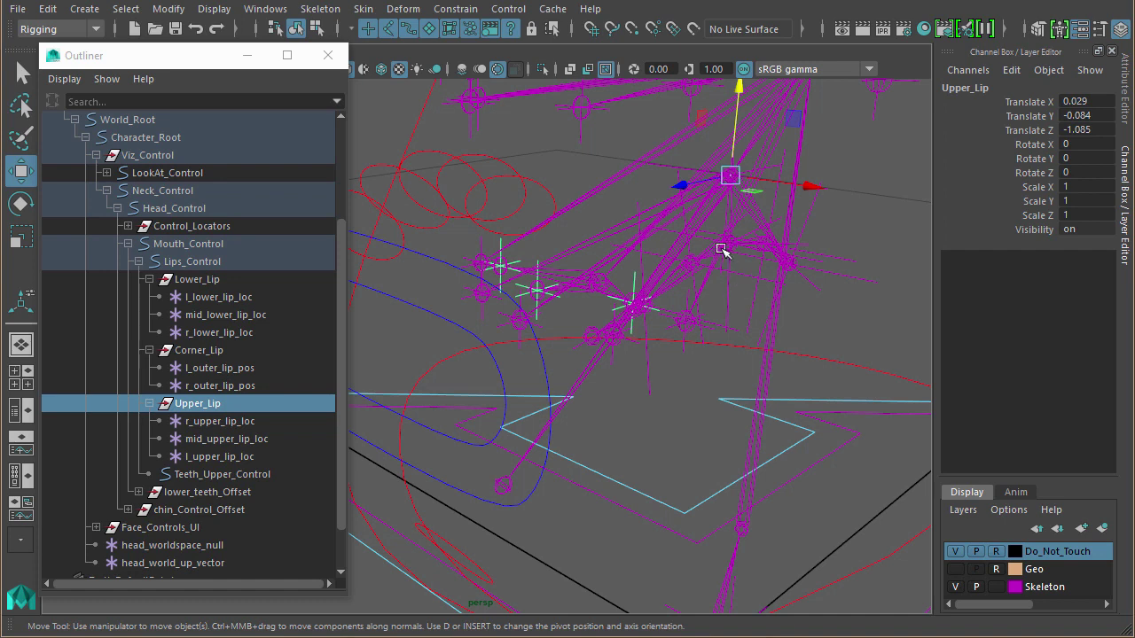
Step: Compare the pivot of the jaw_loc locator with that of the Lower_Lip group
{"action": "left_click", "coordinate": [663, 169]}
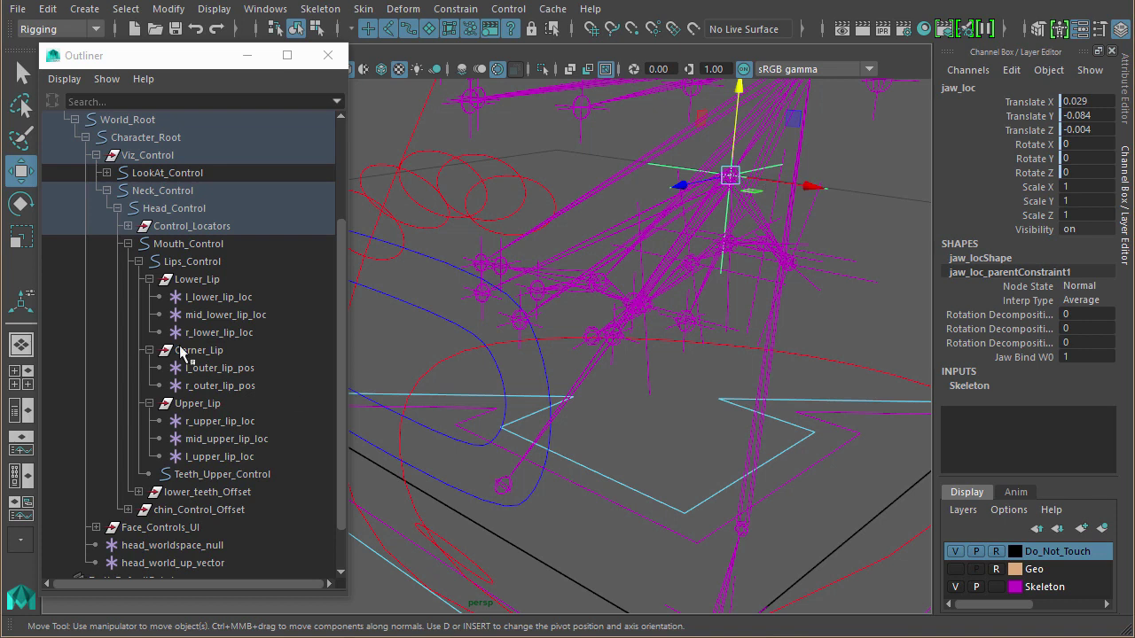
{"action": "left_click", "coordinate": [209, 281]}
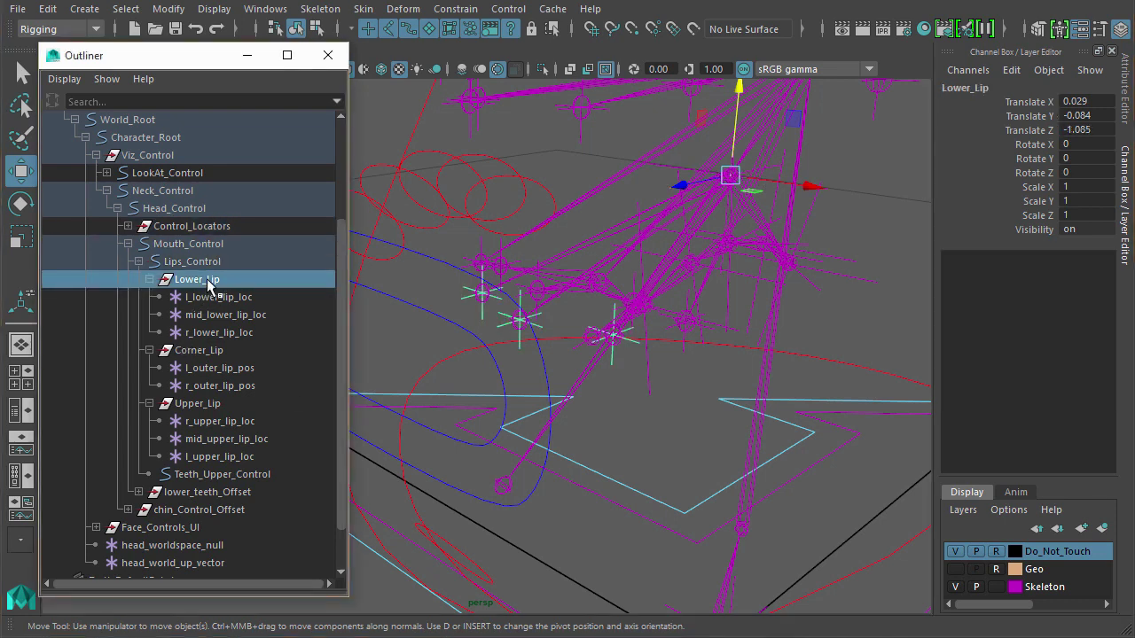
{"action": "left_click", "coordinate": [669, 170]}
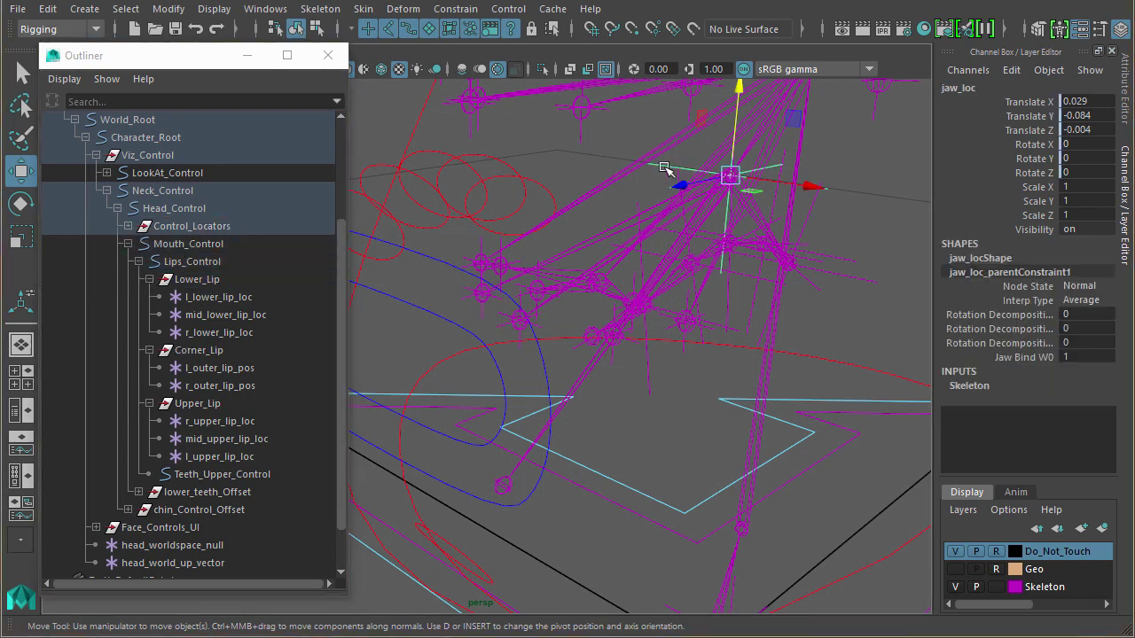
{"action": "left_click", "coordinate": [215, 282]}
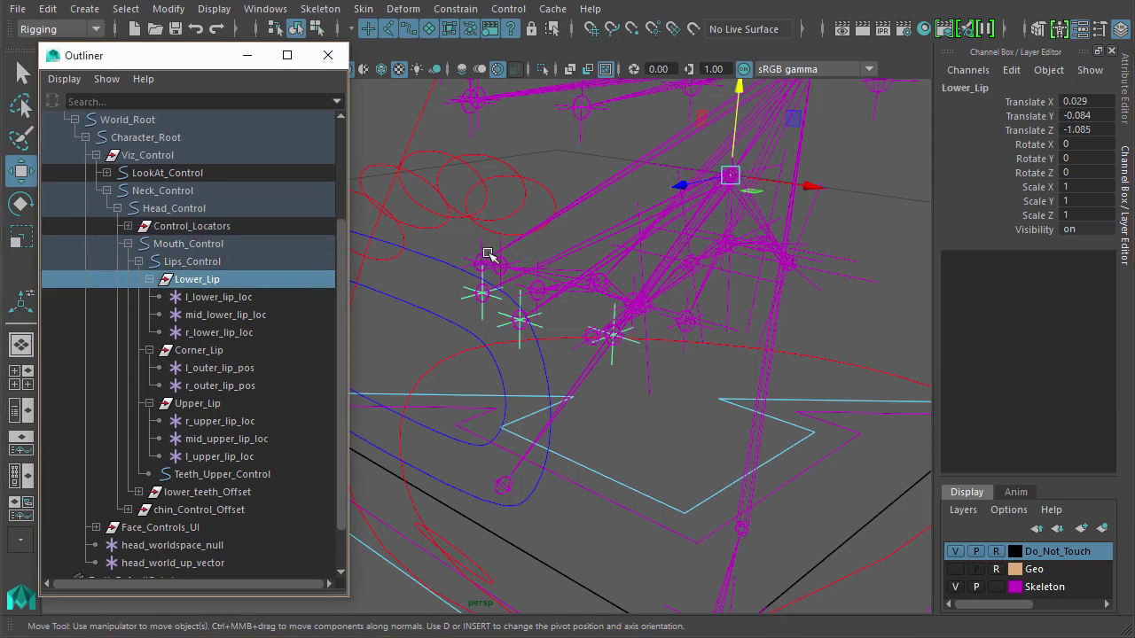
Step: Try rotating the jaw_bind joint by about -12.5 degrees around Z and undo the rotation
{"action": "left_click", "coordinate": [636, 185]}
{"action": "left_click", "coordinate": [599, 363]}
{"action": "key", "text": "e"}
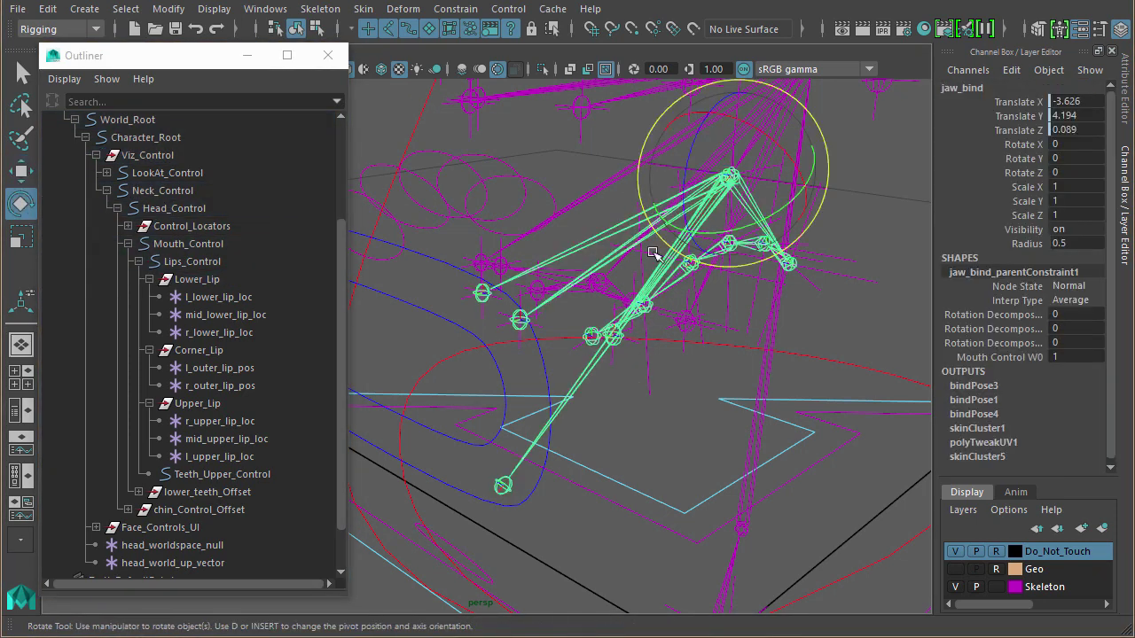
{"action": "left_click_drag", "start_coordinate": [678, 195], "coordinate": [692, 207]}
{"action": "key", "text": "ctrl+z"}
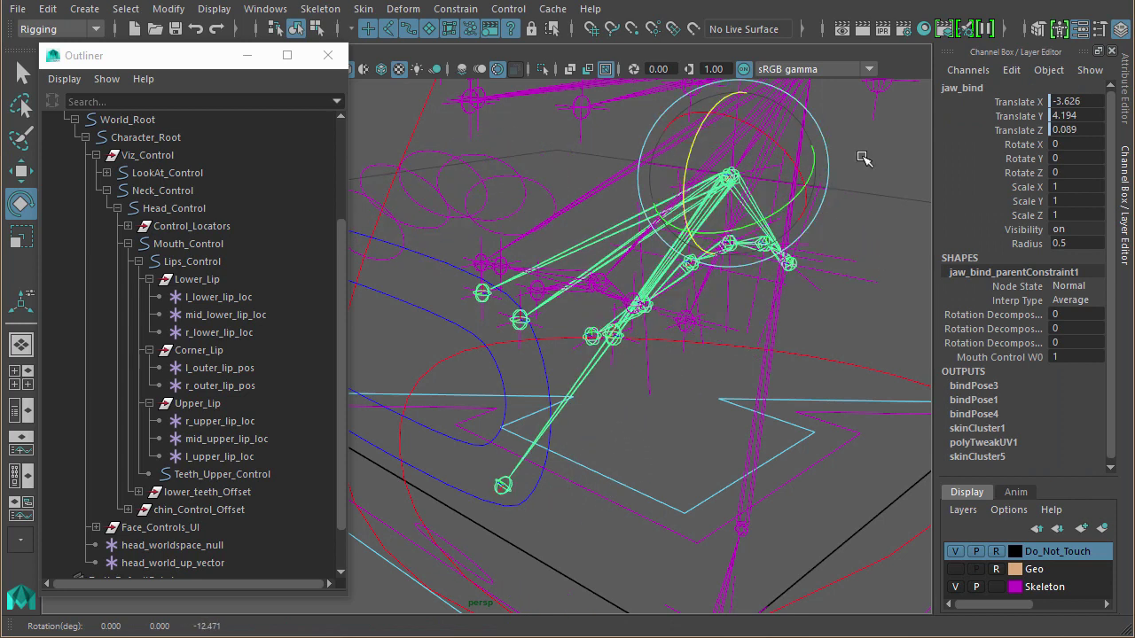
Step: Compare the rotation manipulators of jaw_loc and the Lower_Lip, Corner_Lip and Upper_Lip groups
{"action": "left_click", "coordinate": [837, 201]}
{"action": "left_click", "coordinate": [809, 183]}
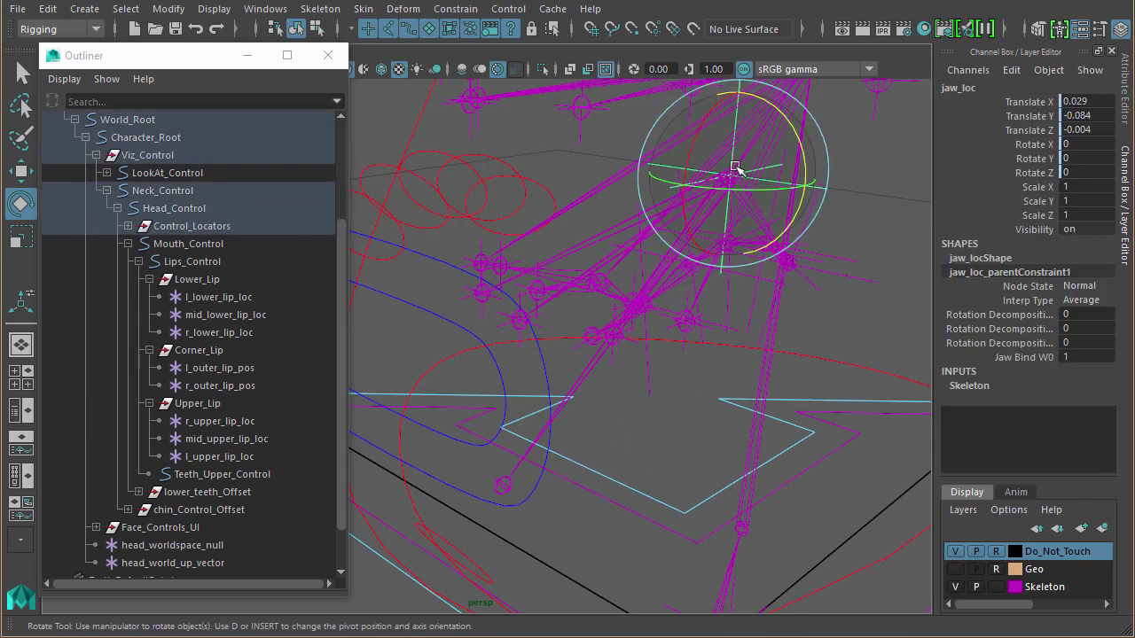
{"action": "left_click", "coordinate": [860, 179]}
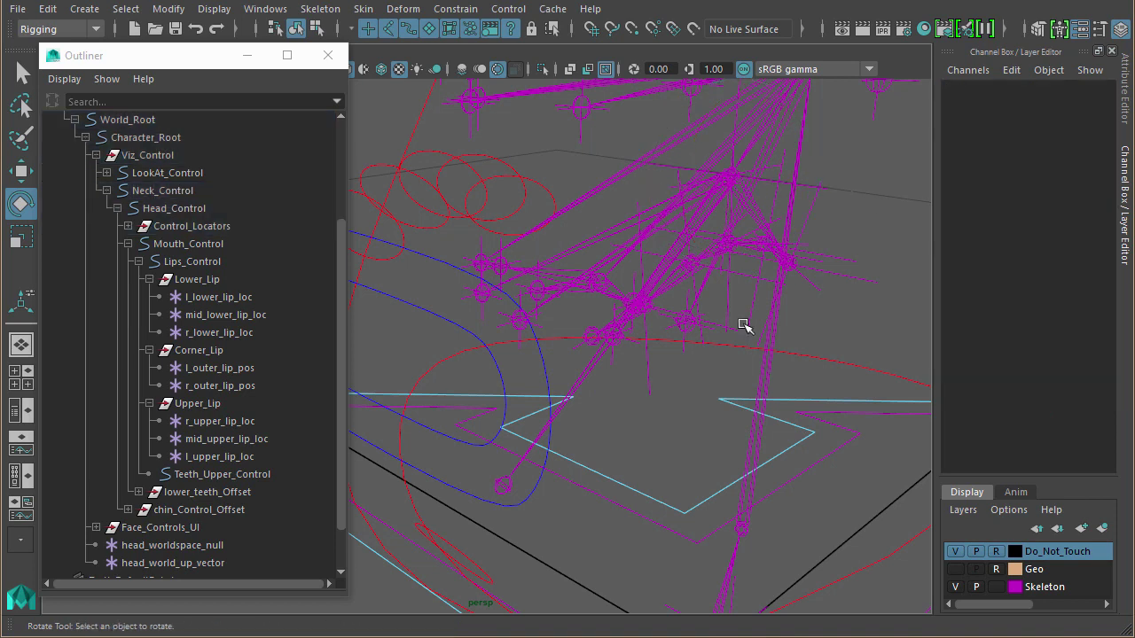
{"action": "left_click", "coordinate": [211, 281]}
{"action": "left_click", "coordinate": [212, 351]}
{"action": "left_click", "coordinate": [227, 403]}
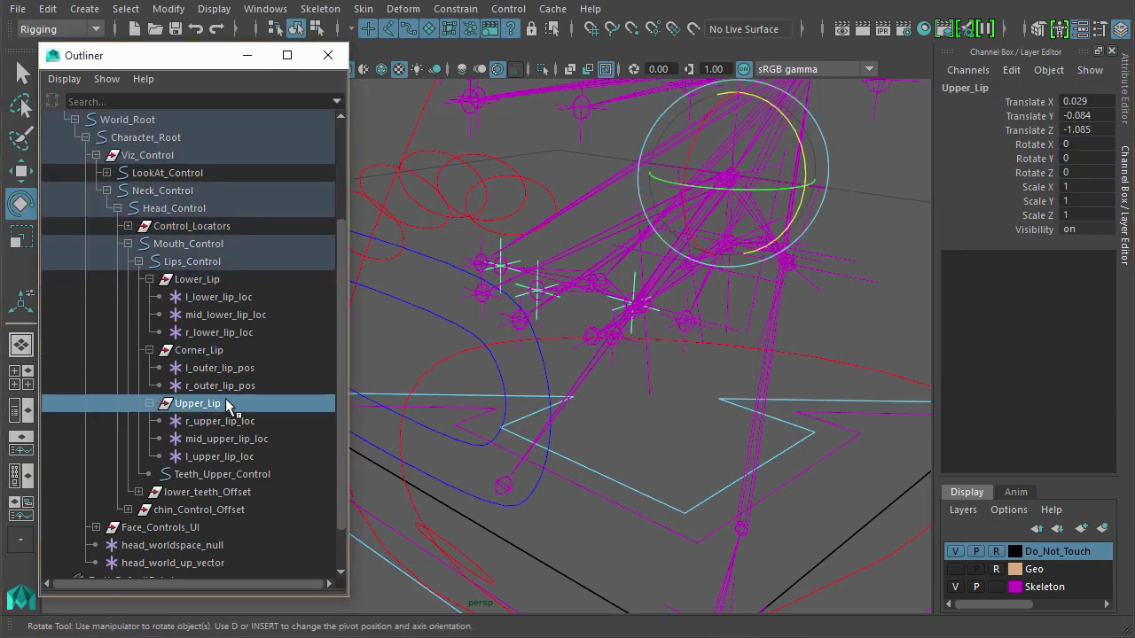
{"action": "left_click_drag", "start_coordinate": [771, 381], "coordinate": [760, 352], "text": "alt"}
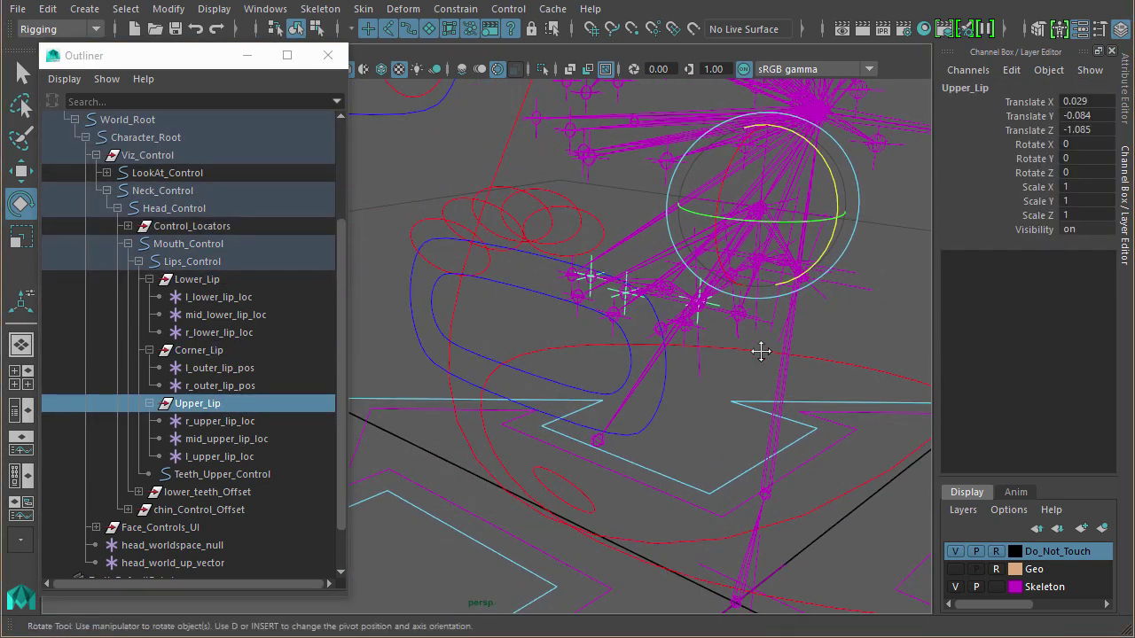
Step: Show the Geo layer again and try moving Lips_Control slightly to test the lips
{"action": "left_click", "coordinate": [955, 569]}
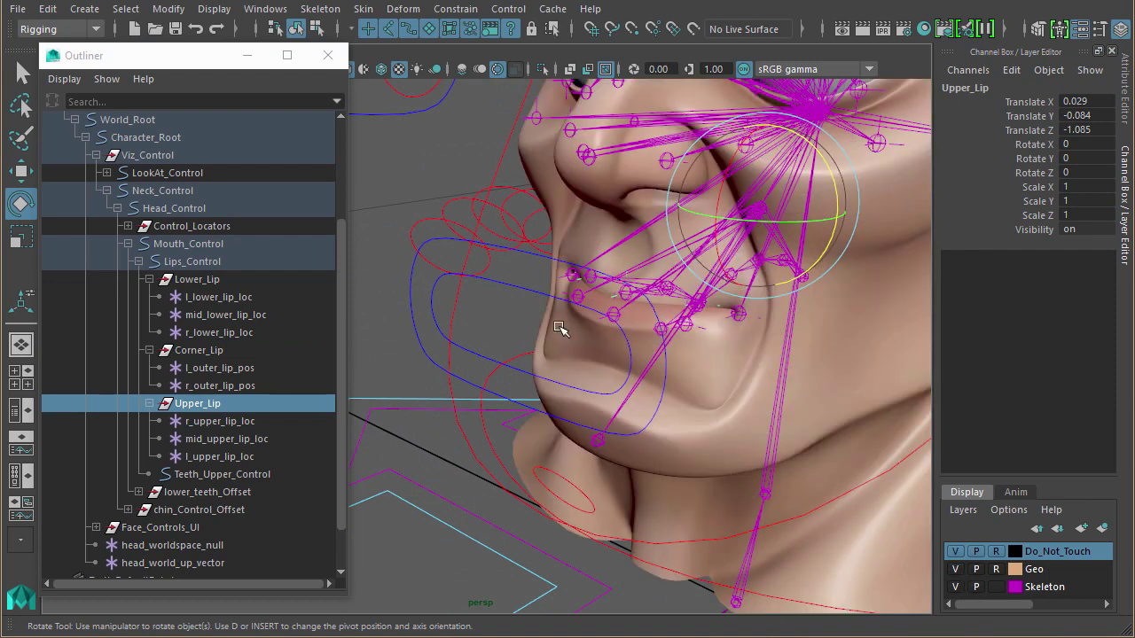
{"action": "left_click", "coordinate": [510, 294]}
{"action": "left_click_drag", "start_coordinate": [509, 295], "coordinate": [547, 332], "text": "alt"}
{"action": "key", "text": "w"}
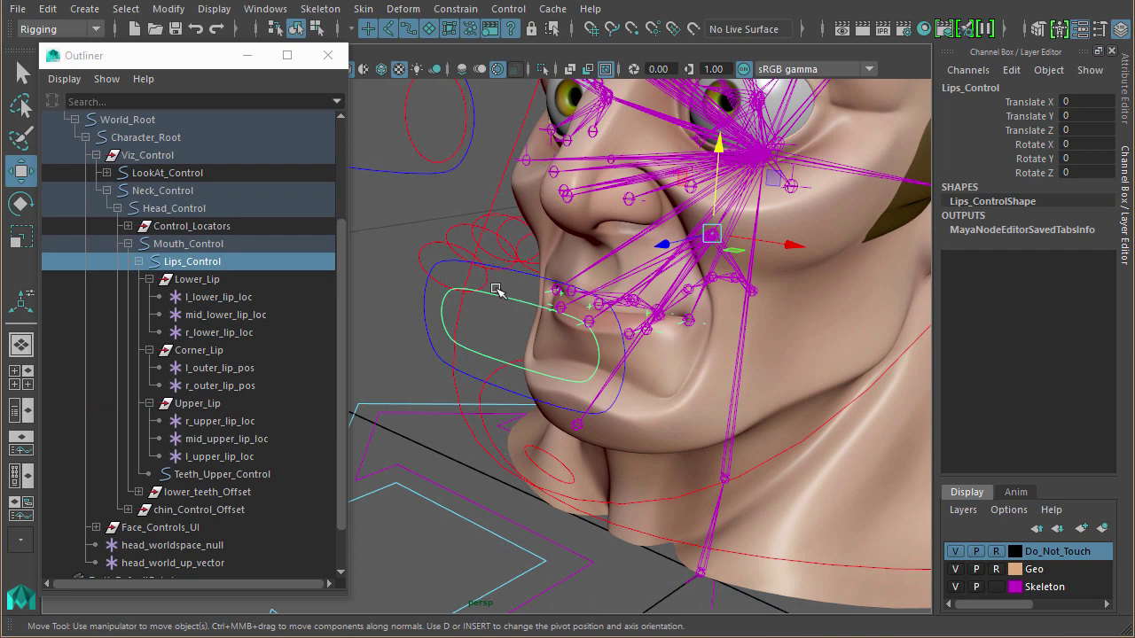
{"action": "mouse_move", "coordinate": [720, 232]}
{"action": "left_mouse_down"}
{"action": "mouse_move", "coordinate": [712, 210]}
{"action": "mouse_move", "coordinate": [717, 235]}
{"action": "mouse_move", "coordinate": [725, 230]}
{"action": "mouse_move", "coordinate": [712, 243]}
{"action": "left_mouse_up"}
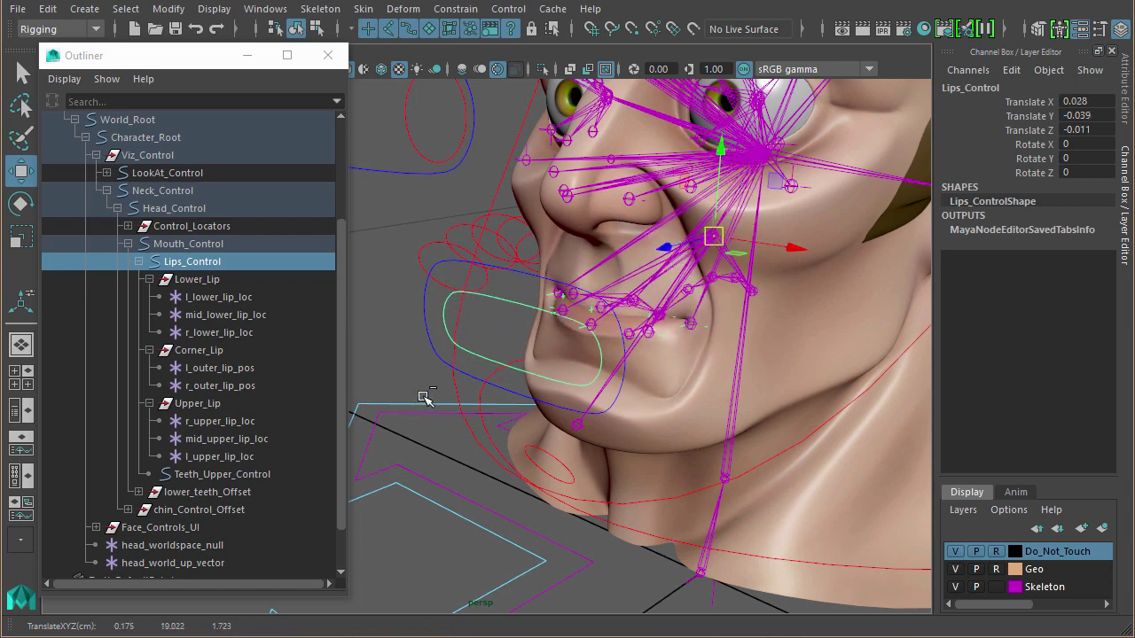
Step: Try moving Mouth_Control by about 0.17, -0.05, -0.15, undo the move and clear the selection
{"action": "left_click", "coordinate": [435, 355]}
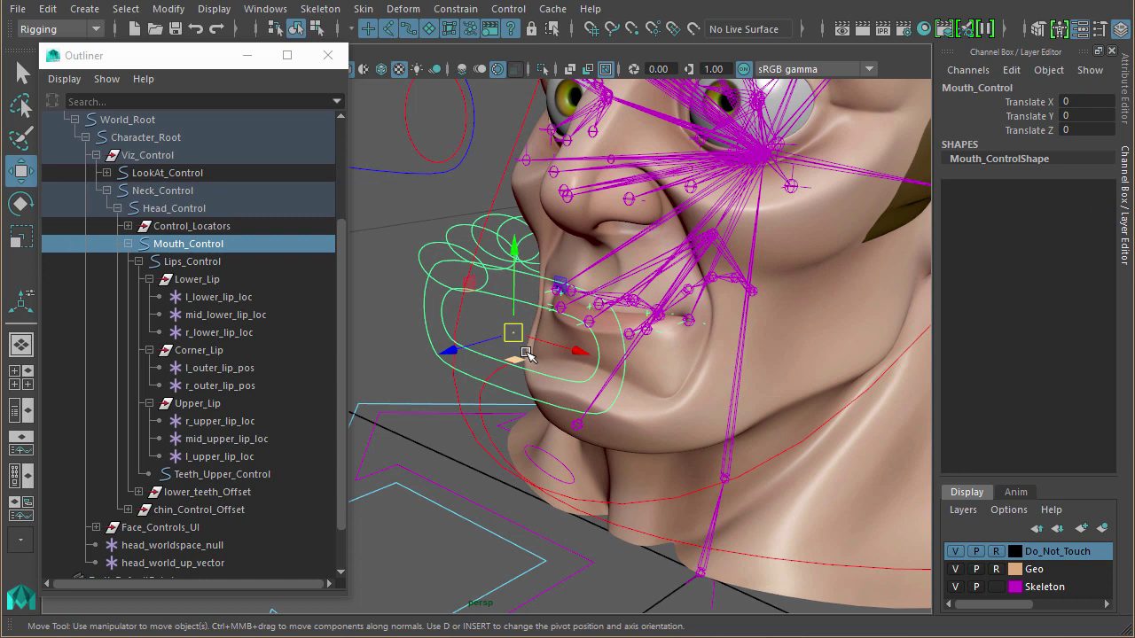
{"action": "mouse_move", "coordinate": [513, 333]}
{"action": "left_mouse_down"}
{"action": "mouse_move", "coordinate": [515, 300]}
{"action": "mouse_move", "coordinate": [523, 354]}
{"action": "mouse_move", "coordinate": [522, 312]}
{"action": "mouse_move", "coordinate": [498, 332]}
{"action": "mouse_move", "coordinate": [545, 357]}
{"action": "mouse_move", "coordinate": [526, 312]}
{"action": "mouse_move", "coordinate": [550, 361]}
{"action": "mouse_move", "coordinate": [540, 334]}
{"action": "mouse_move", "coordinate": [530, 348]}
{"action": "left_mouse_up"}
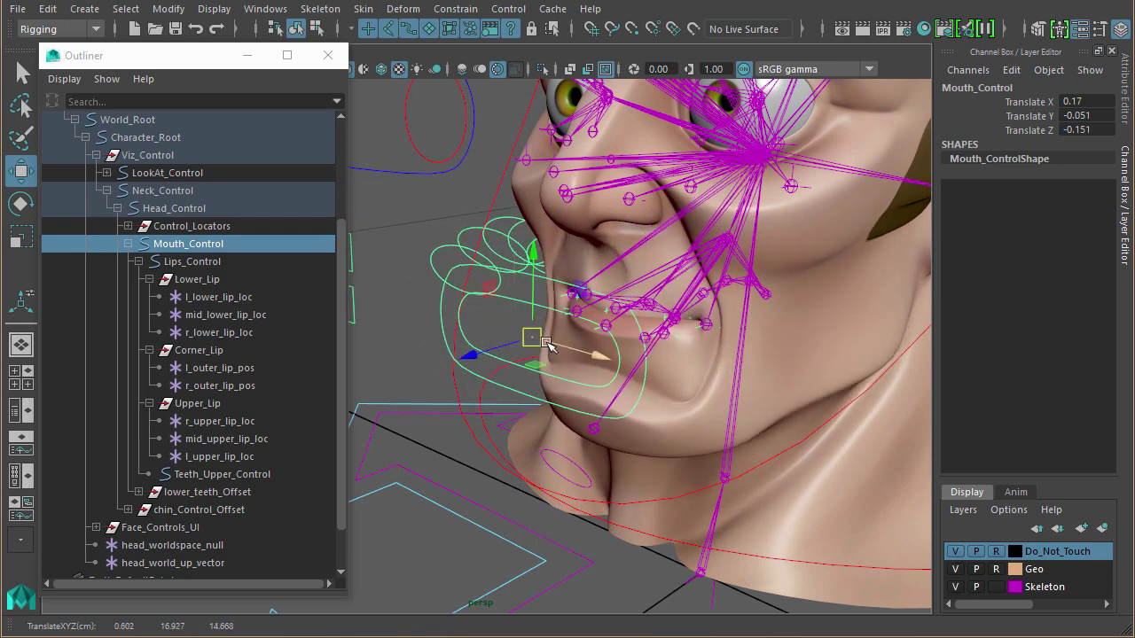
{"action": "key", "text": "ctrl+z"}
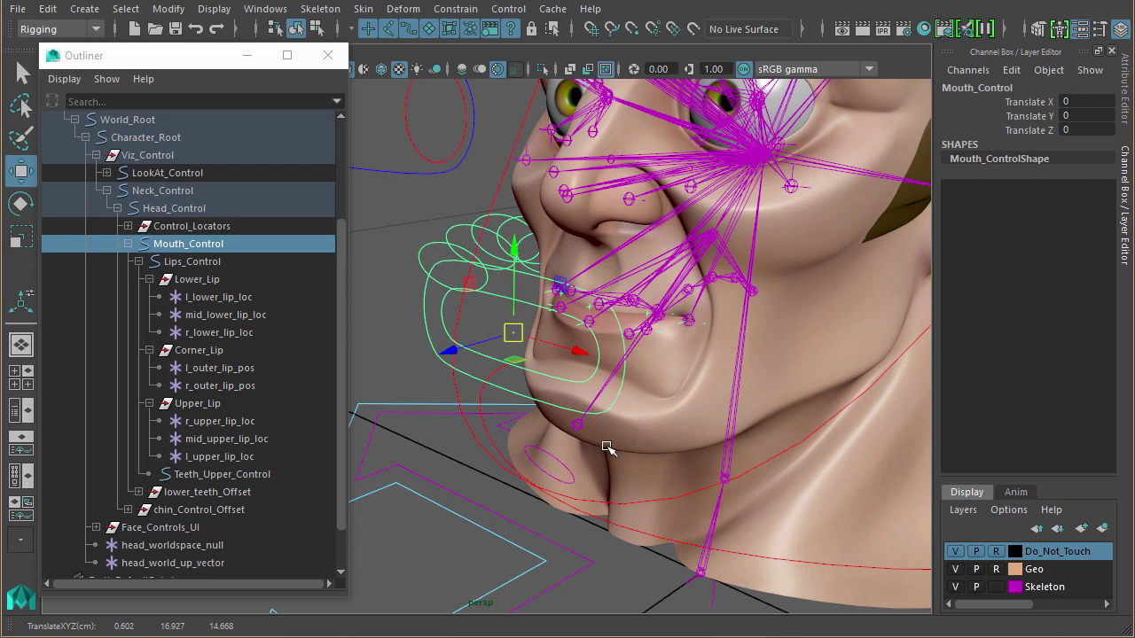
{"action": "left_click_drag", "start_coordinate": [606, 448], "coordinate": [641, 456], "text": "alt"}
{"action": "left_click", "coordinate": [430, 170]}
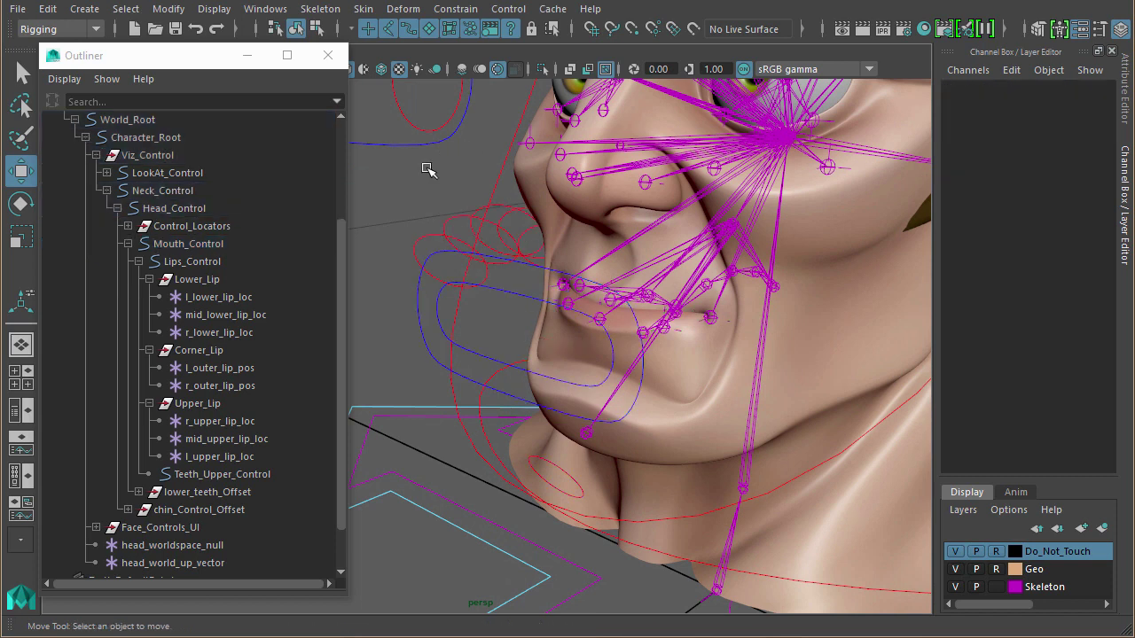
Step: Open the Node Editor, clear its graph and add the Lower_Lip group to it
{"action": "left_click", "coordinate": [264, 10]}
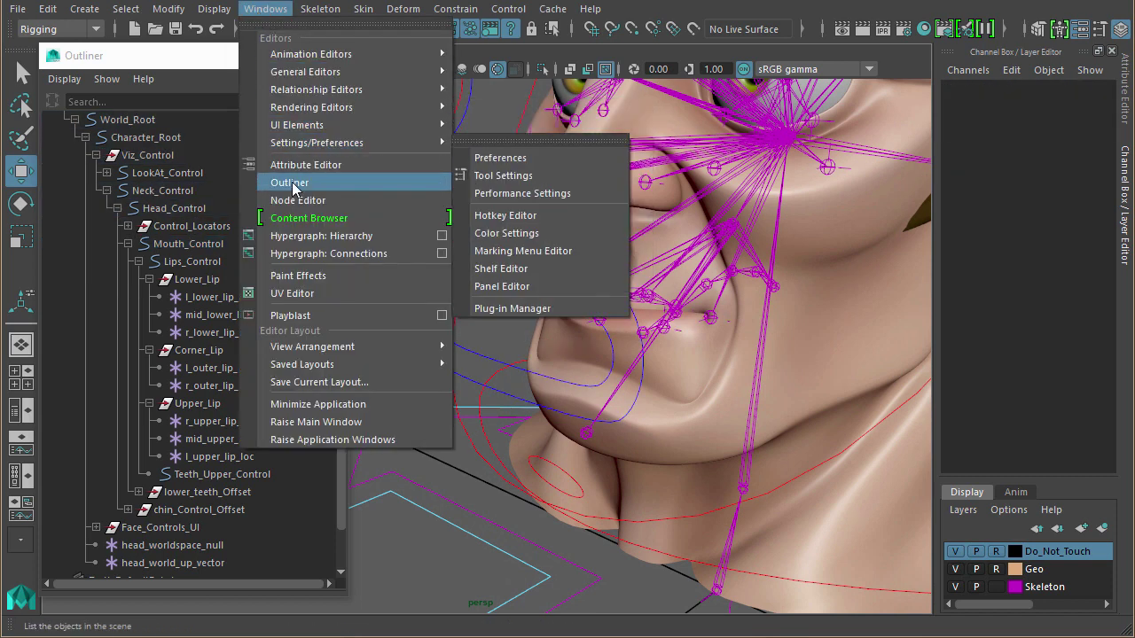
{"action": "left_click", "coordinate": [307, 202]}
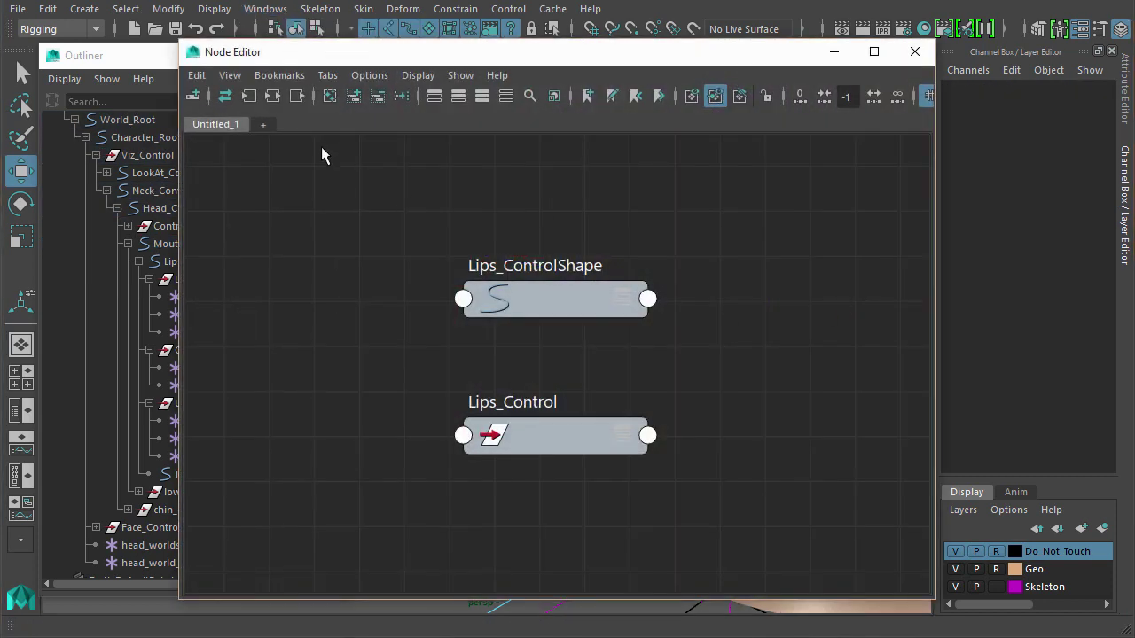
{"action": "left_click", "coordinate": [330, 94]}
{"action": "left_click_drag", "start_coordinate": [361, 55], "coordinate": [524, 40]}
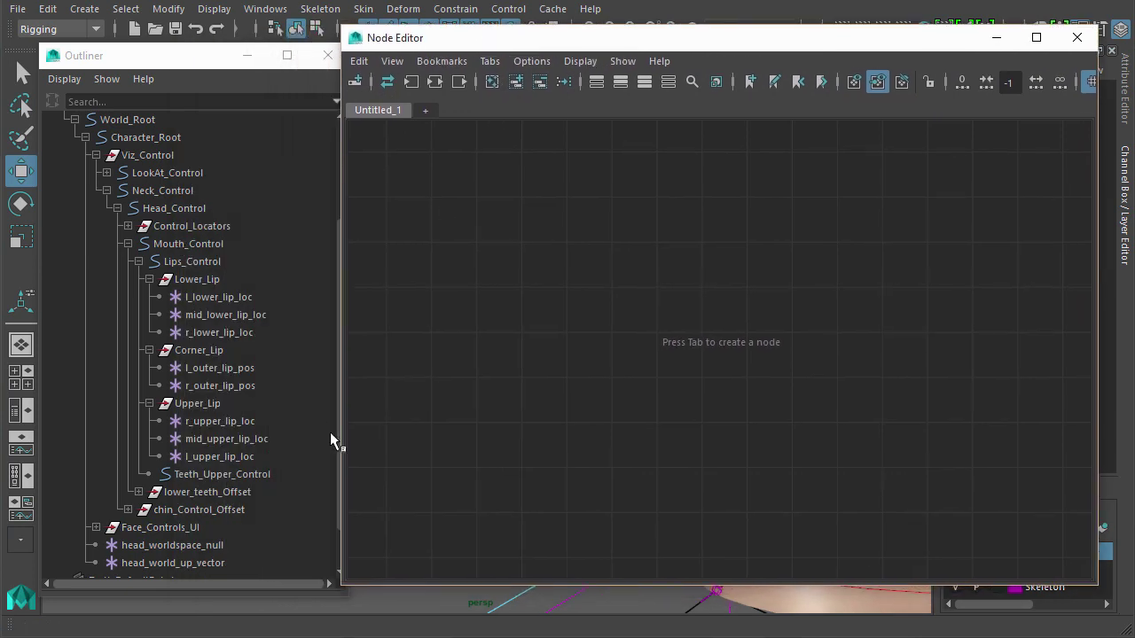
{"action": "left_click", "coordinate": [211, 281]}
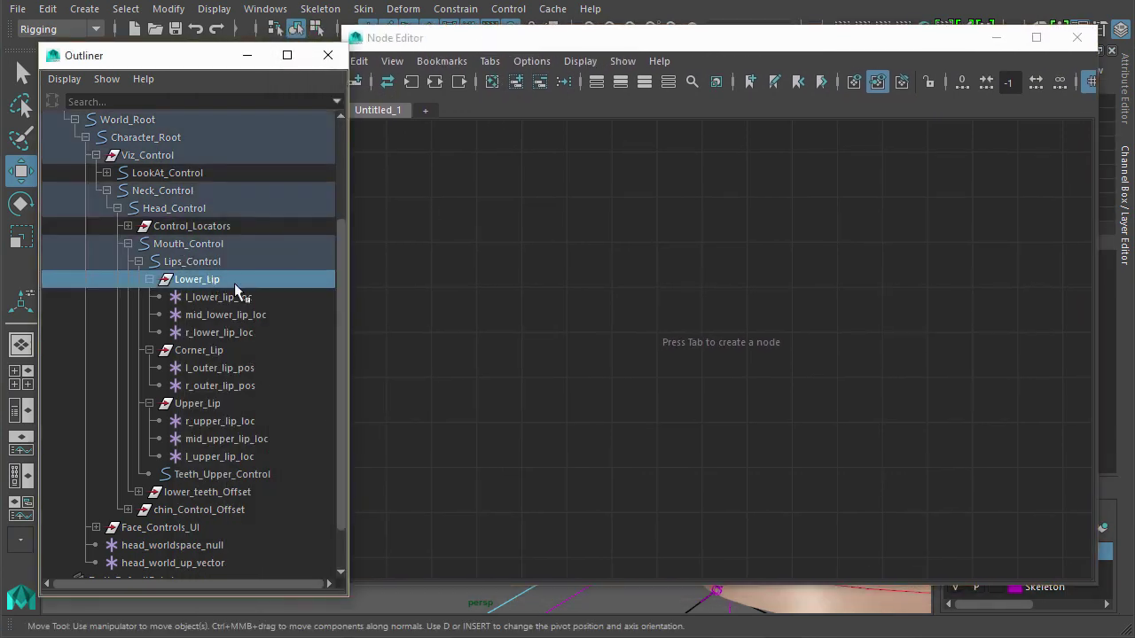
{"action": "left_click", "coordinate": [516, 82]}
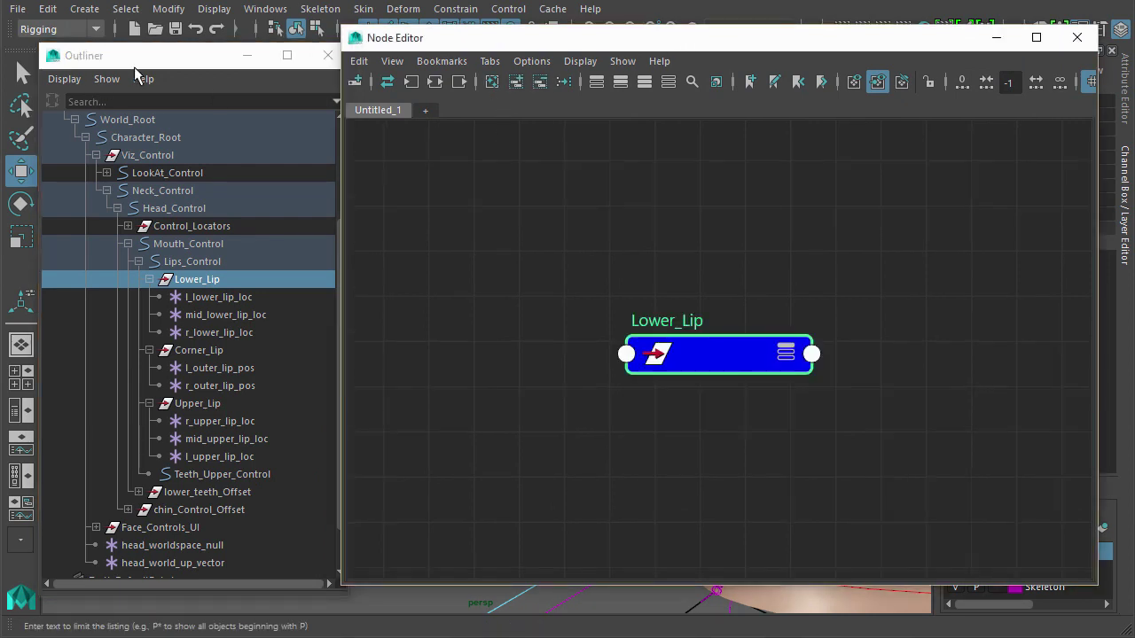
Step: Move the Outliner out of the way and fit a narrowed Node Editor, showing the Lower_Lip node, beside the face
{"action": "left_click_drag", "start_coordinate": [134, 65], "coordinate": [0, 62]}
{"action": "left_click_drag", "start_coordinate": [701, 44], "coordinate": [388, 45]}
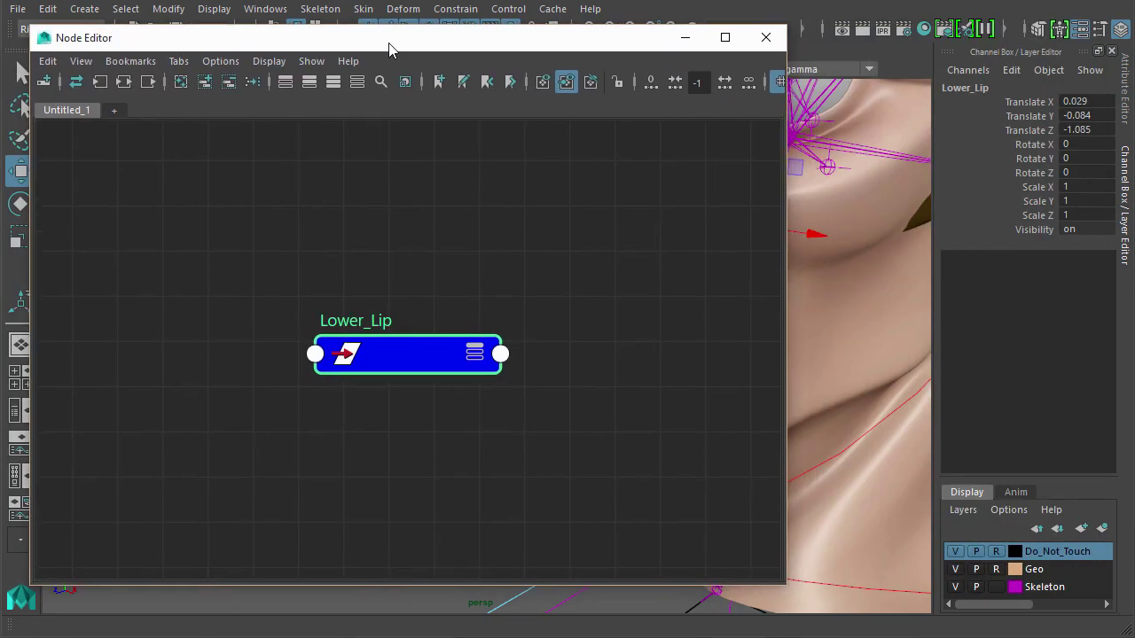
{"action": "left_click_drag", "start_coordinate": [786, 159], "coordinate": [456, 165]}
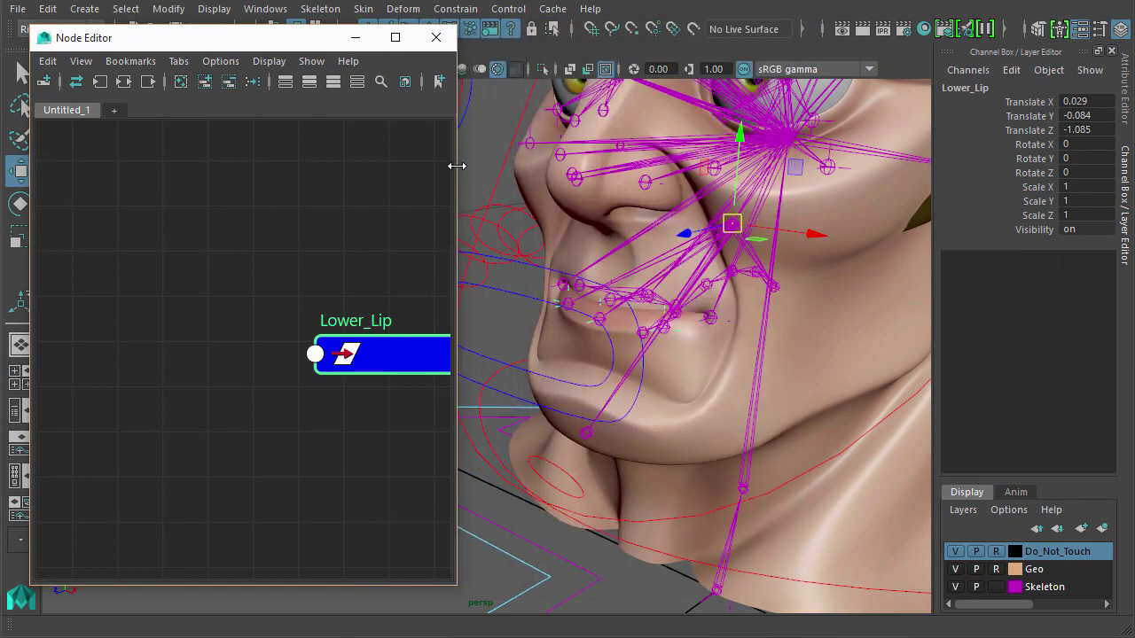
{"action": "left_click_drag", "start_coordinate": [403, 357], "coordinate": [180, 334]}
{"action": "left_click_drag", "start_coordinate": [625, 371], "coordinate": [648, 344], "text": "alt"}
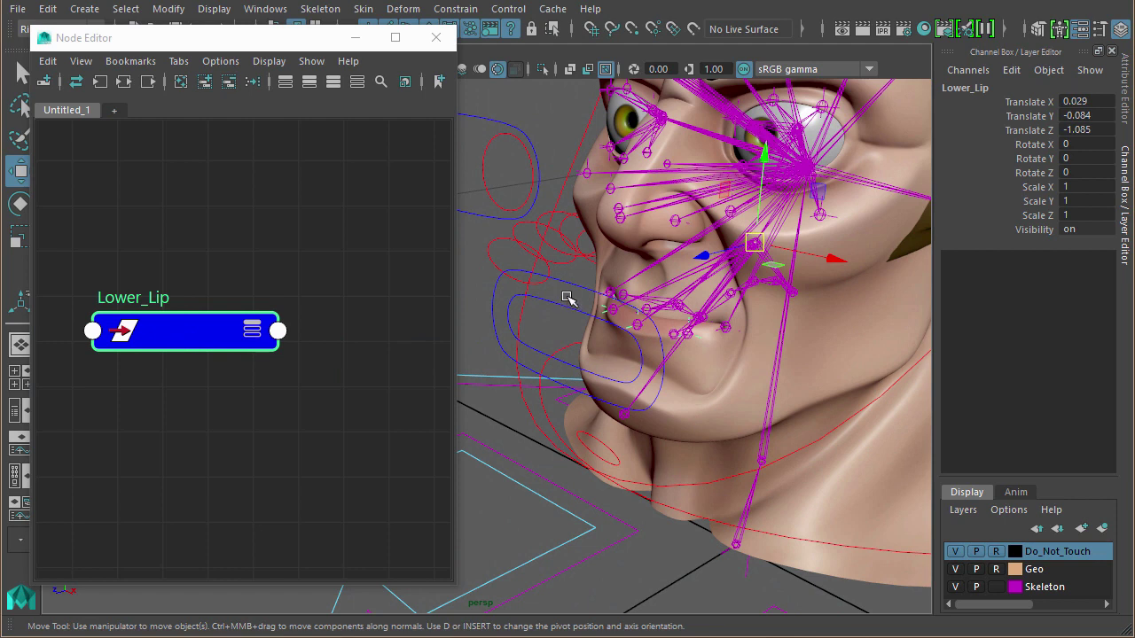
Step: Add Lips_Control to the graph, separate its node from Lower_Lip and remove Lips_ControlShape from the graph
{"action": "left_click_drag", "start_coordinate": [561, 295], "coordinate": [549, 316]}
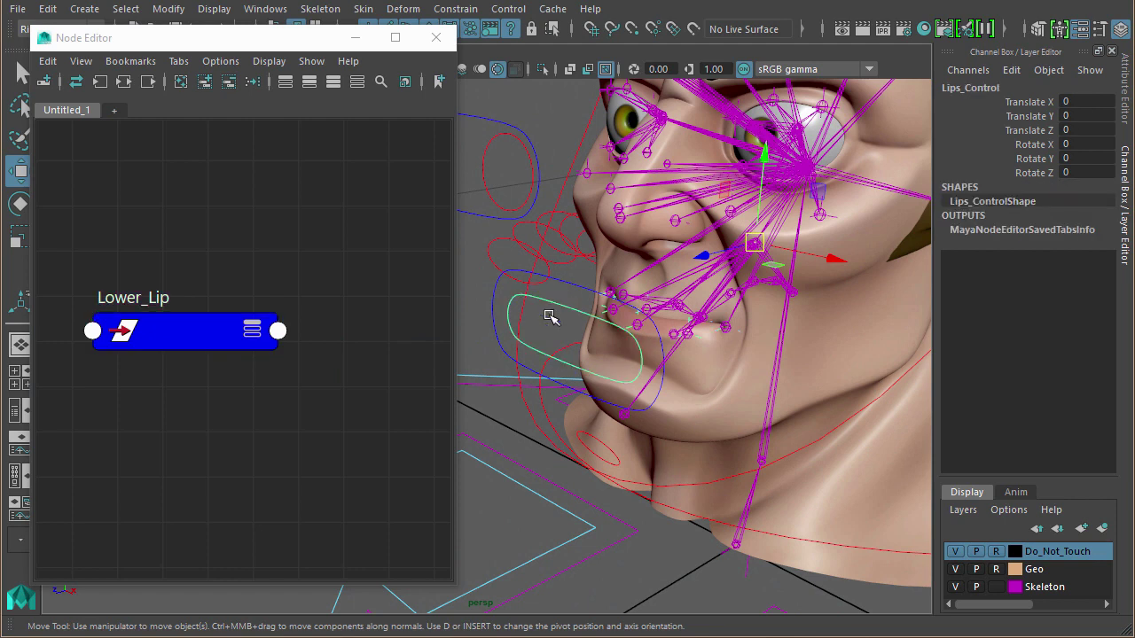
{"action": "left_click", "coordinate": [204, 81]}
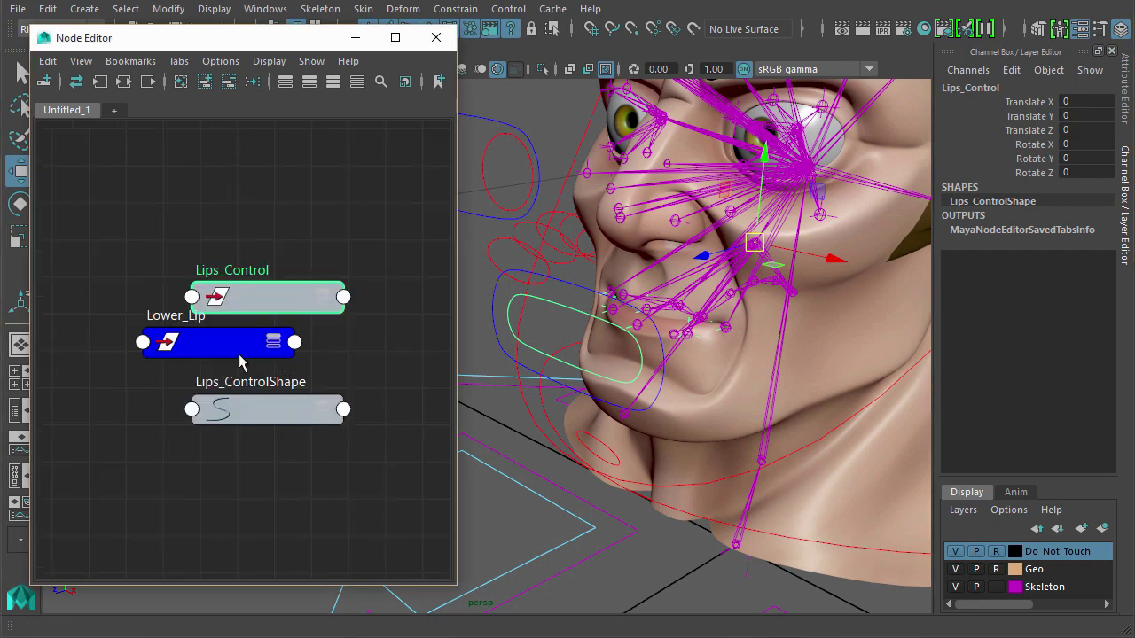
{"action": "left_click_drag", "start_coordinate": [256, 306], "coordinate": [107, 191]}
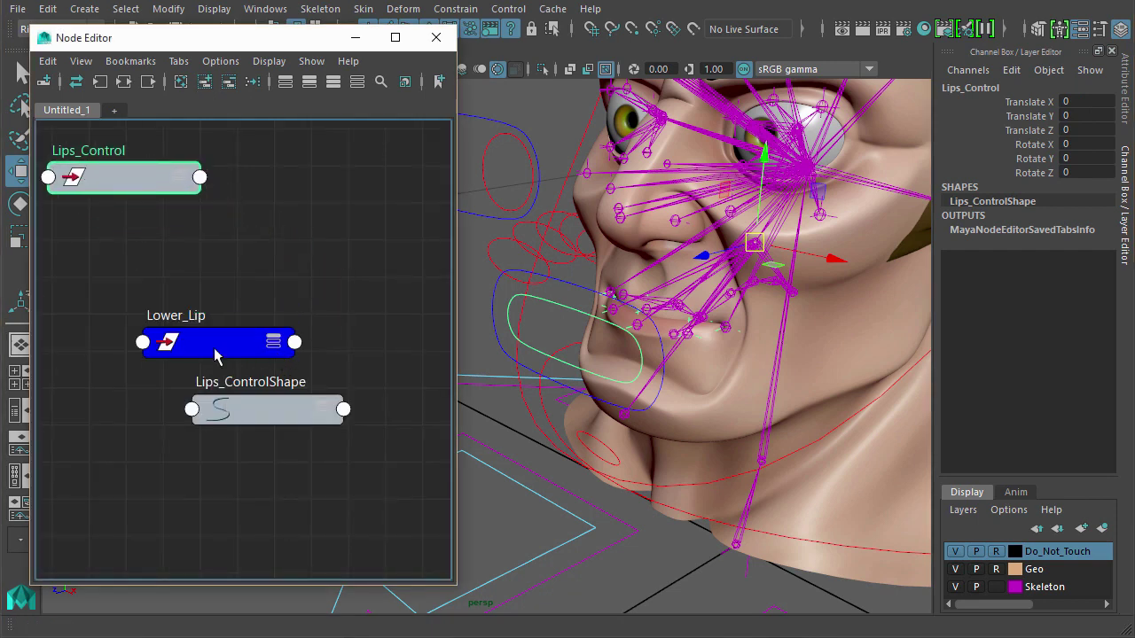
{"action": "left_click_drag", "start_coordinate": [256, 346], "coordinate": [422, 322]}
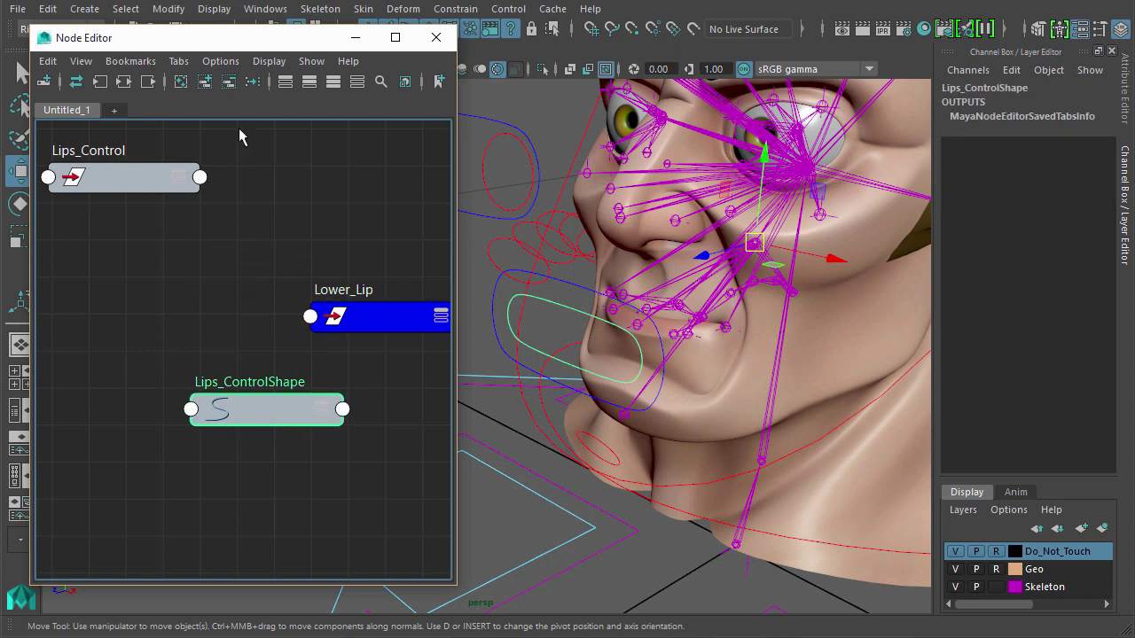
{"action": "left_click", "coordinate": [227, 80]}
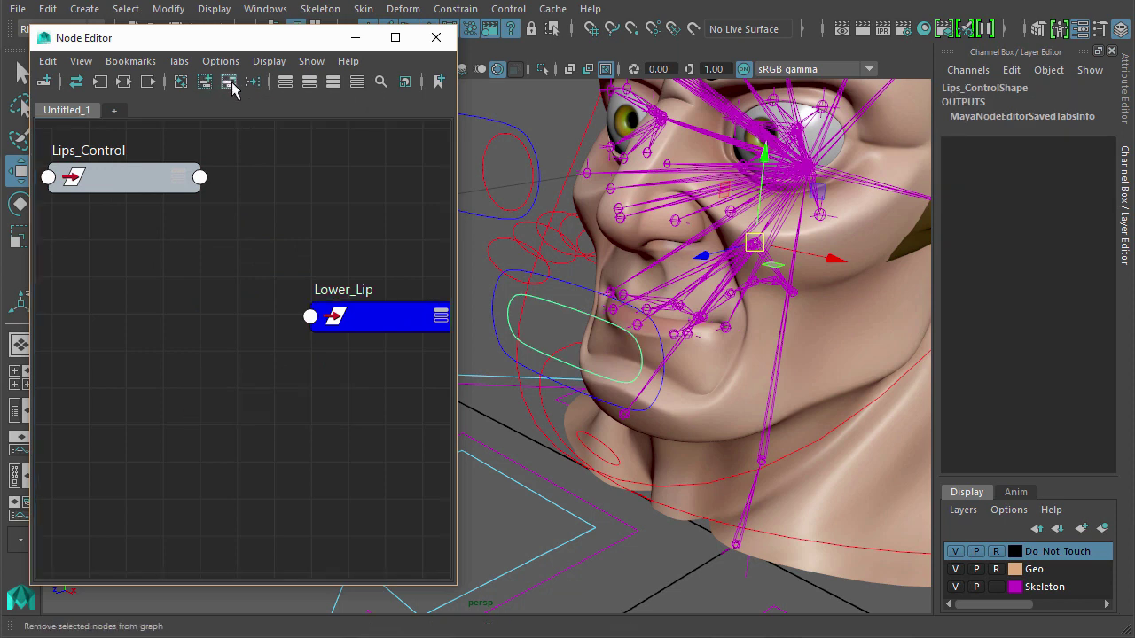
Step: Hide the Geo layer, then add the jaw_loc locator to the graph without its jaw_locShape node
{"action": "left_click", "coordinate": [955, 569]}
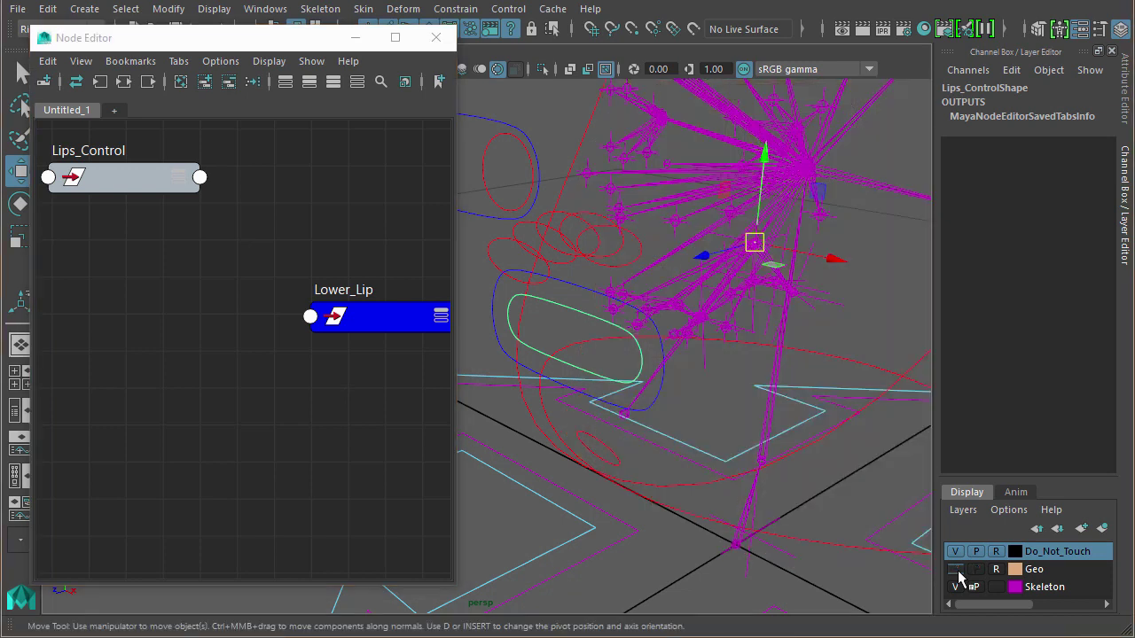
{"action": "left_click", "coordinate": [881, 301]}
{"action": "left_click", "coordinate": [133, 177]}
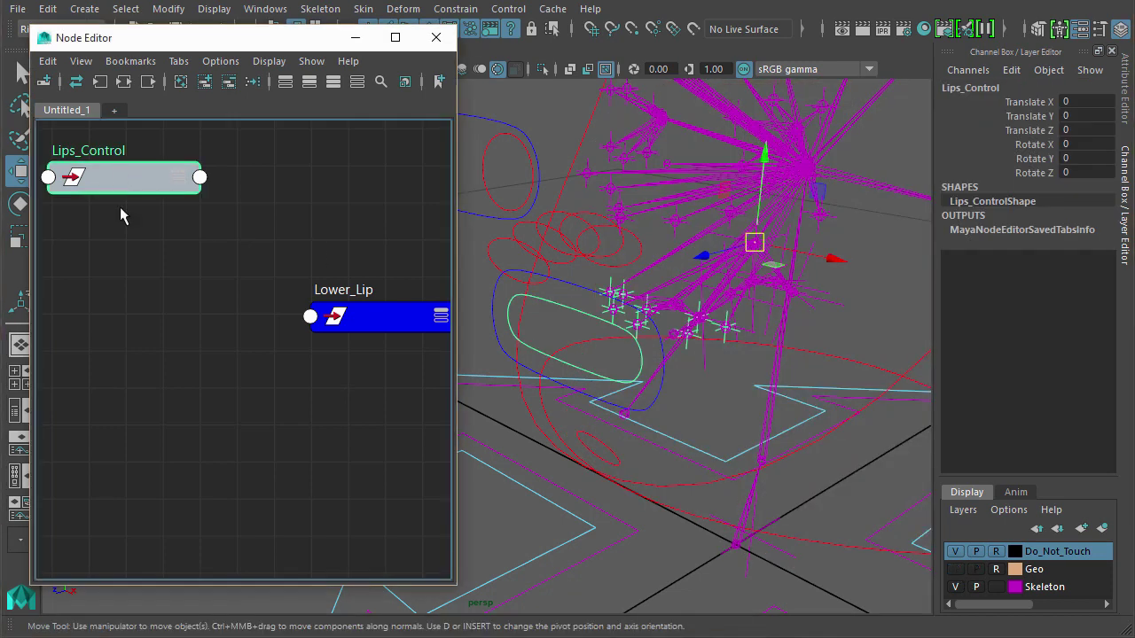
{"action": "left_click", "coordinate": [858, 304]}
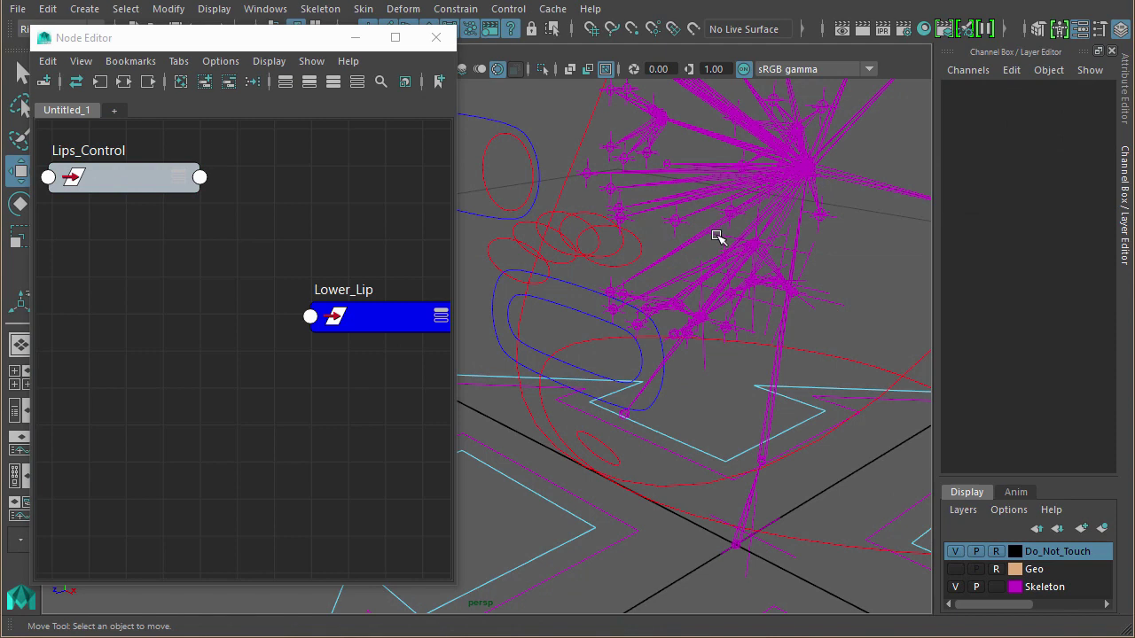
{"action": "left_click", "coordinate": [717, 243]}
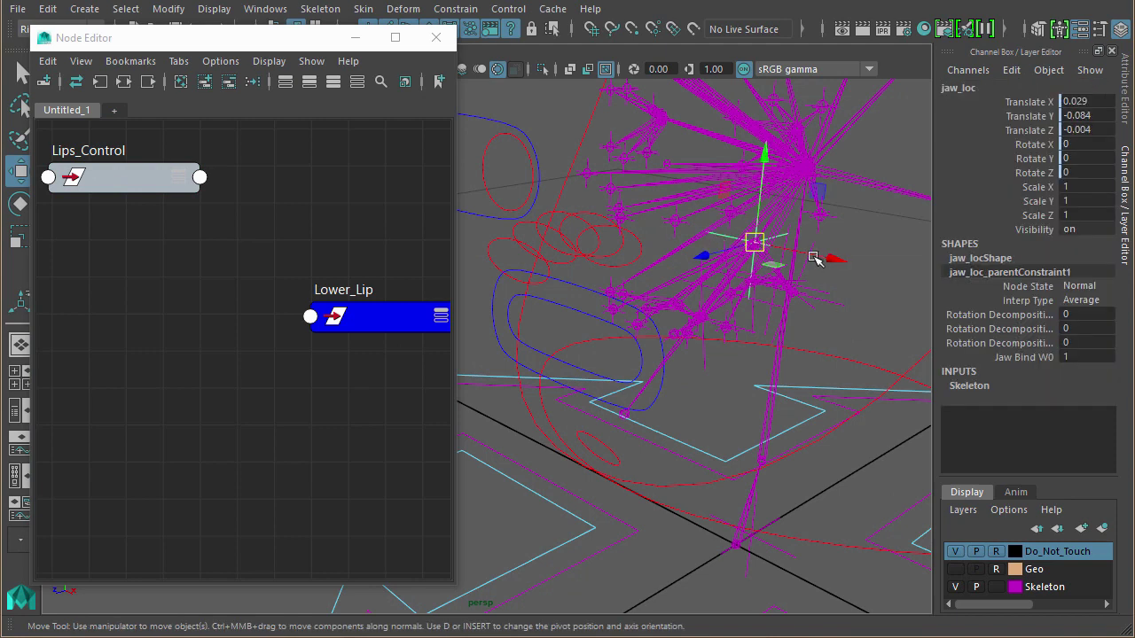
{"action": "left_click", "coordinate": [204, 80]}
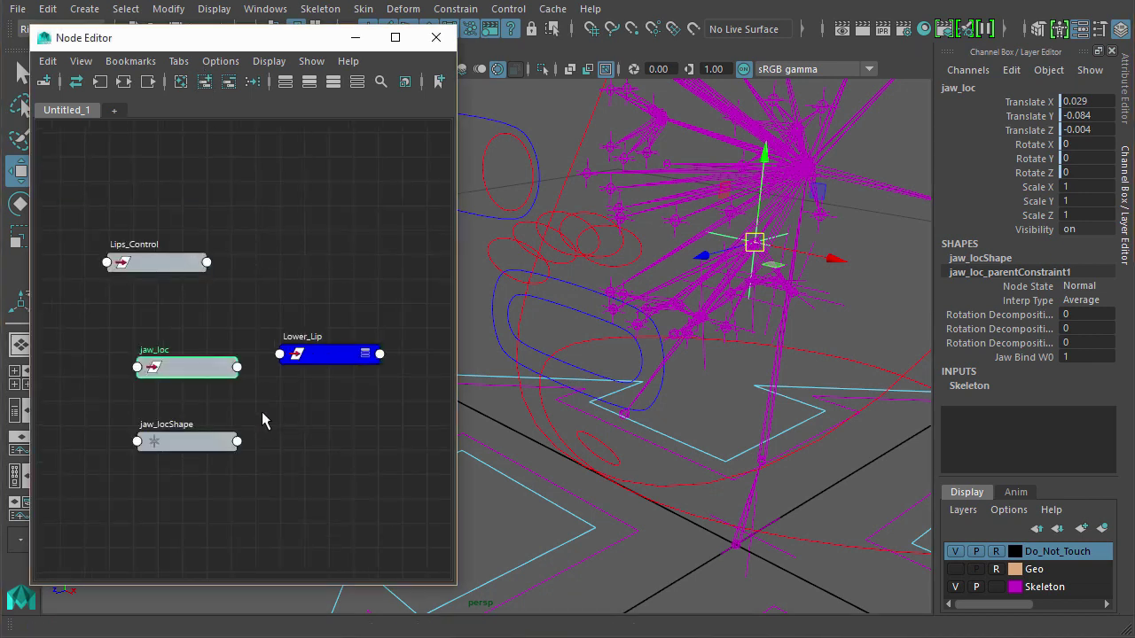
{"action": "left_click", "coordinate": [164, 442]}
{"action": "left_click", "coordinate": [228, 81]}
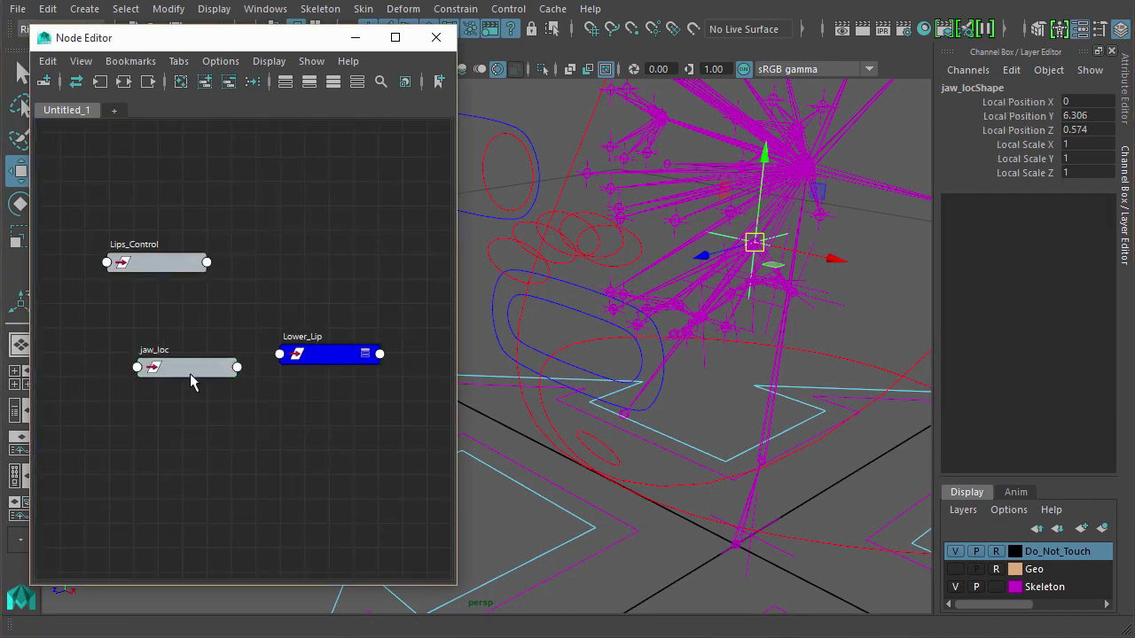
Step: Arrange the graph with Lips_Control above jaw_loc on one side and Lower_Lip opposite them
{"action": "left_click_drag", "start_coordinate": [189, 366], "coordinate": [95, 333]}
{"action": "left_click_drag", "start_coordinate": [154, 271], "coordinate": [97, 249]}
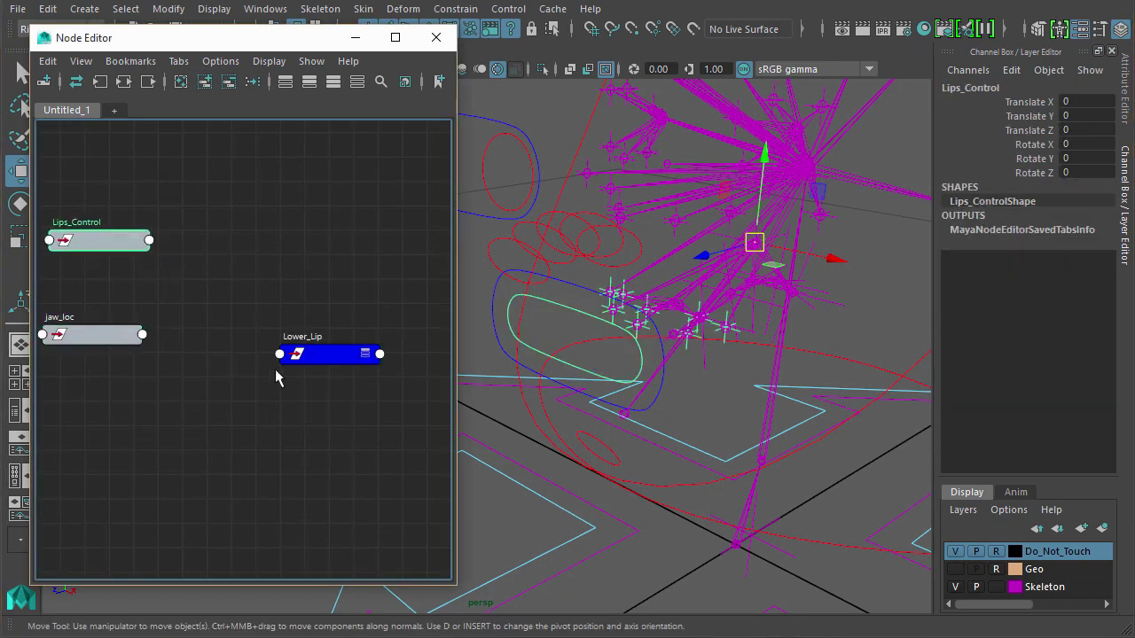
{"action": "left_click_drag", "start_coordinate": [320, 365], "coordinate": [371, 303]}
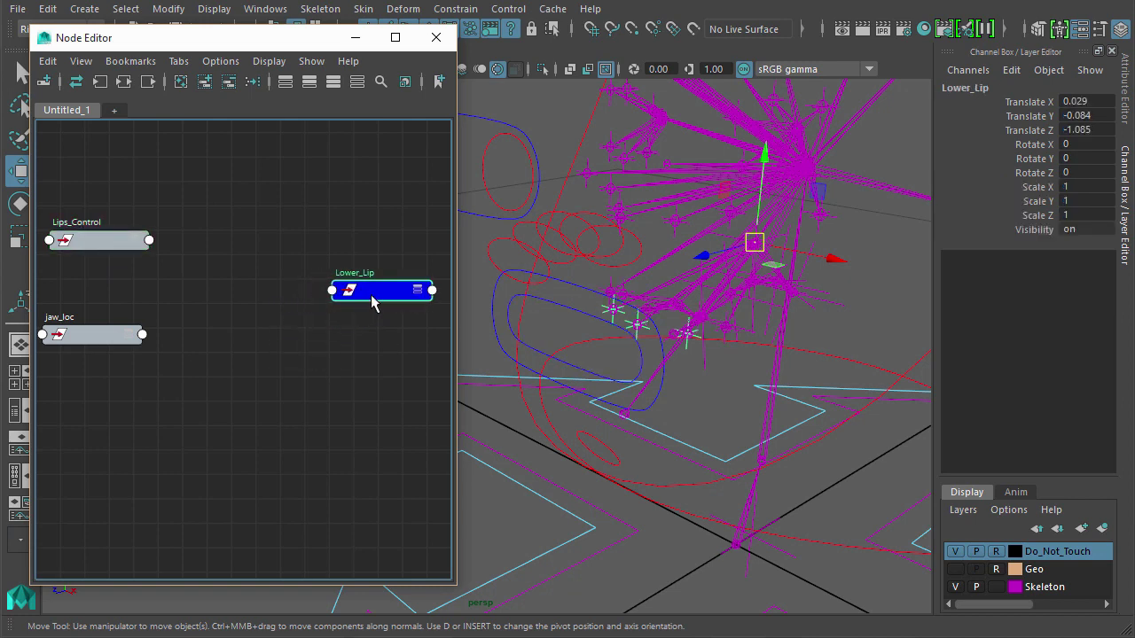
{"action": "left_click", "coordinate": [311, 385]}
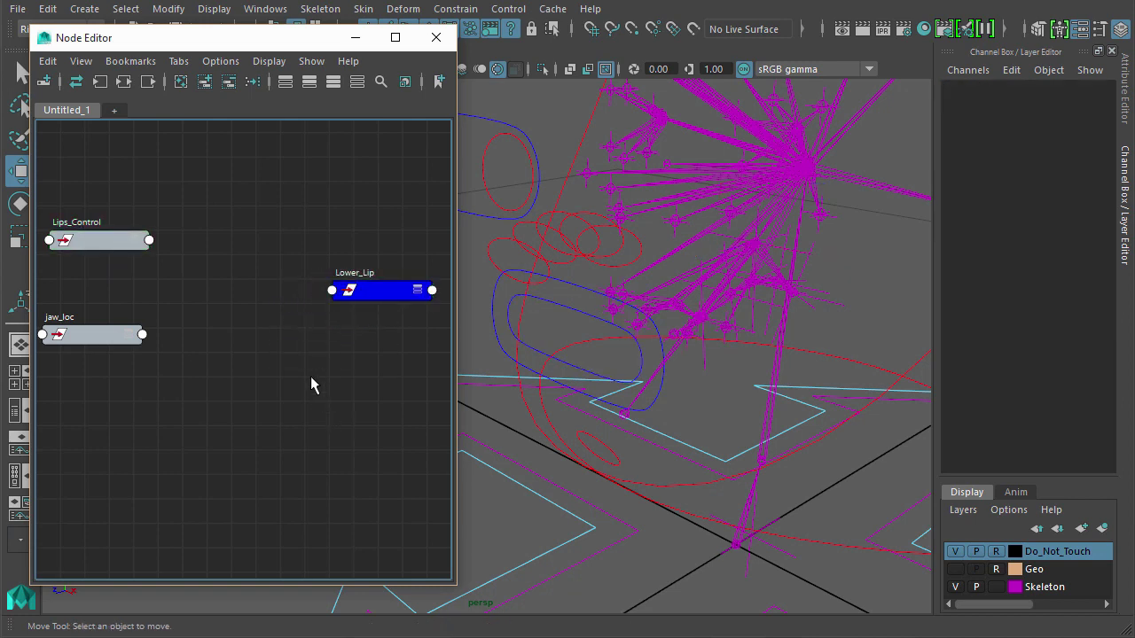
{"action": "left_click", "coordinate": [384, 295]}
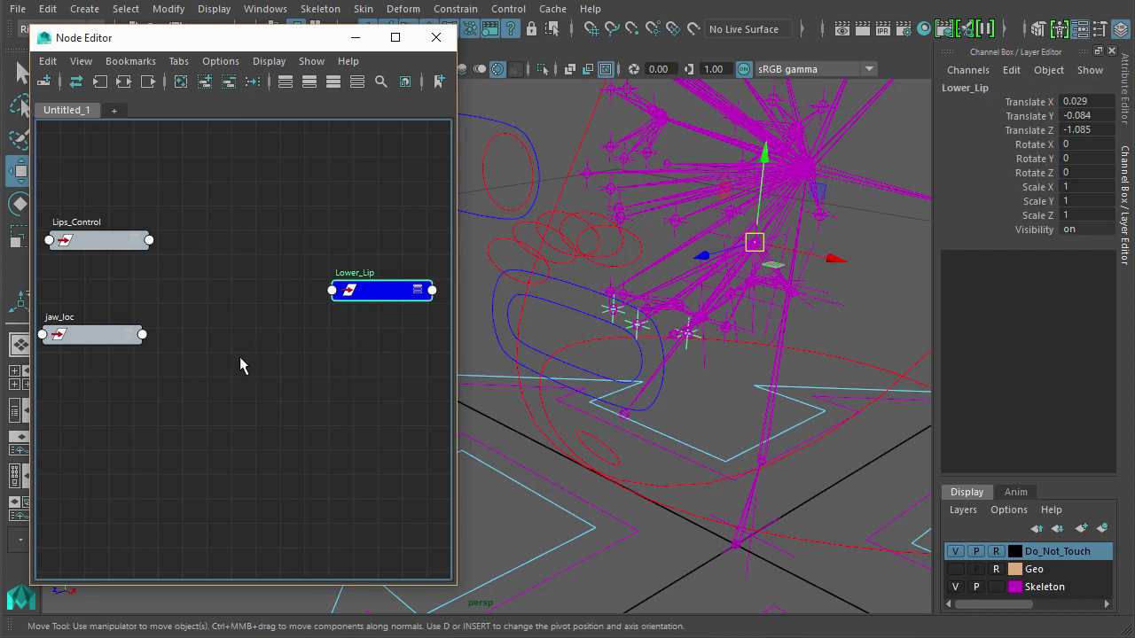
{"action": "left_click", "coordinate": [111, 248]}
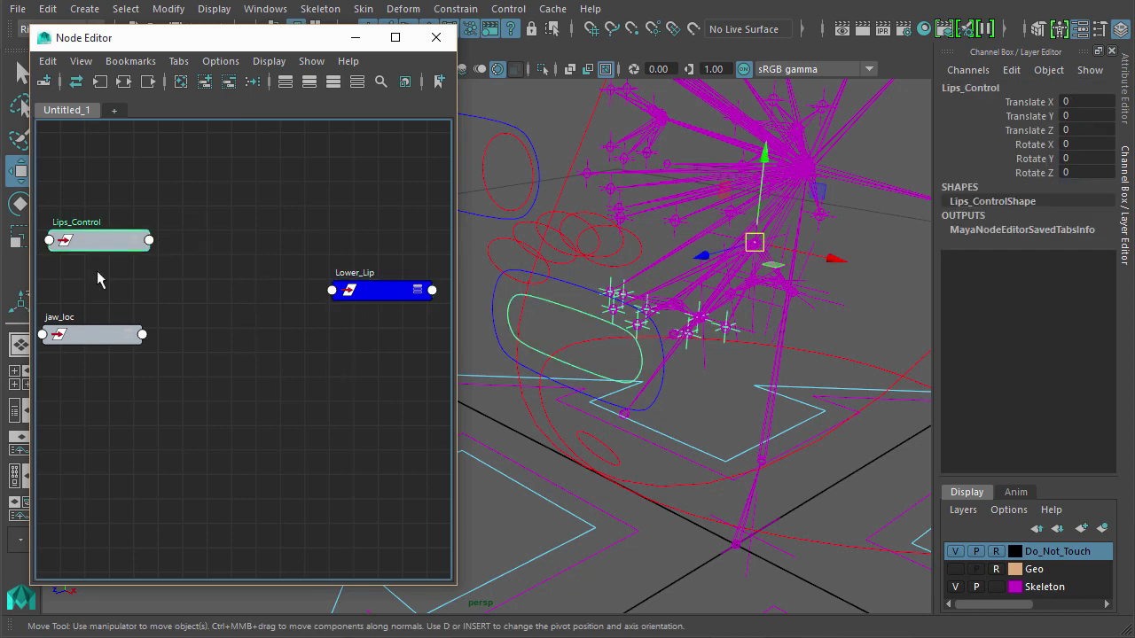
{"action": "left_click", "coordinate": [91, 341]}
Step: Create a blendColors node and place it between the two source nodes and Lower_Lip
{"action": "left_click", "coordinate": [247, 288]}
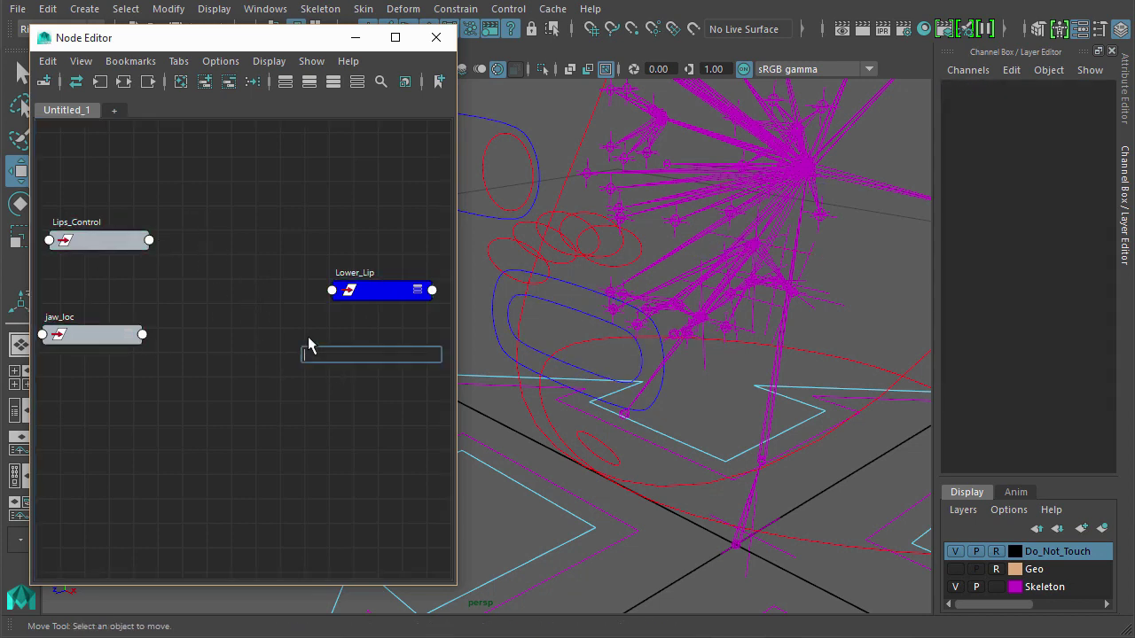
{"action": "key", "text": "Tab"}
{"action": "type", "text": "blend"}
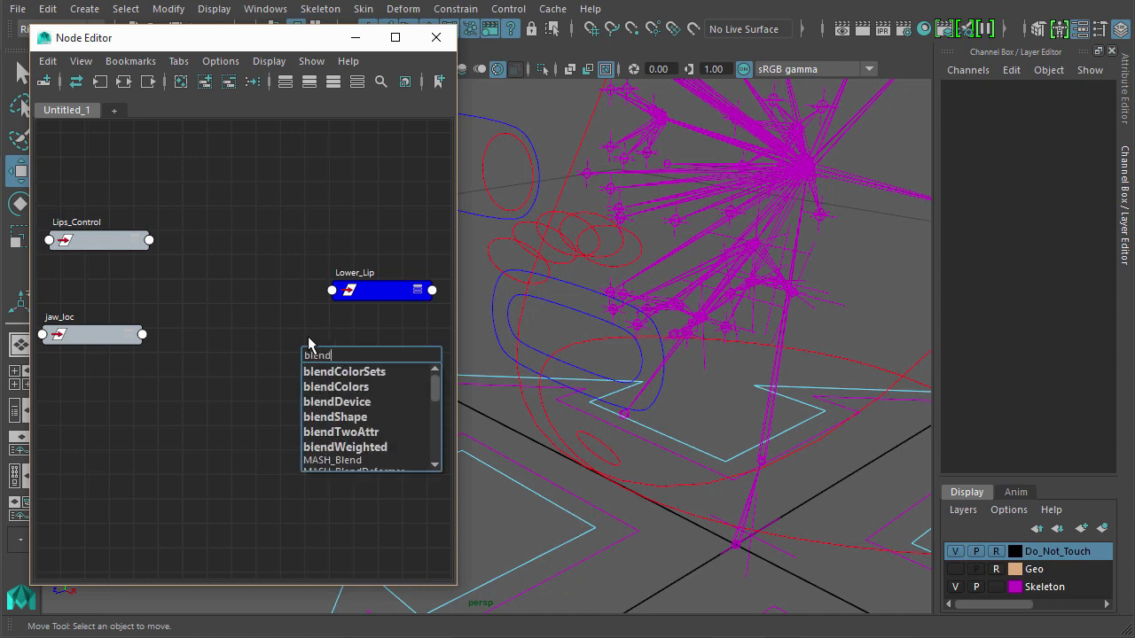
{"action": "left_click", "coordinate": [346, 387]}
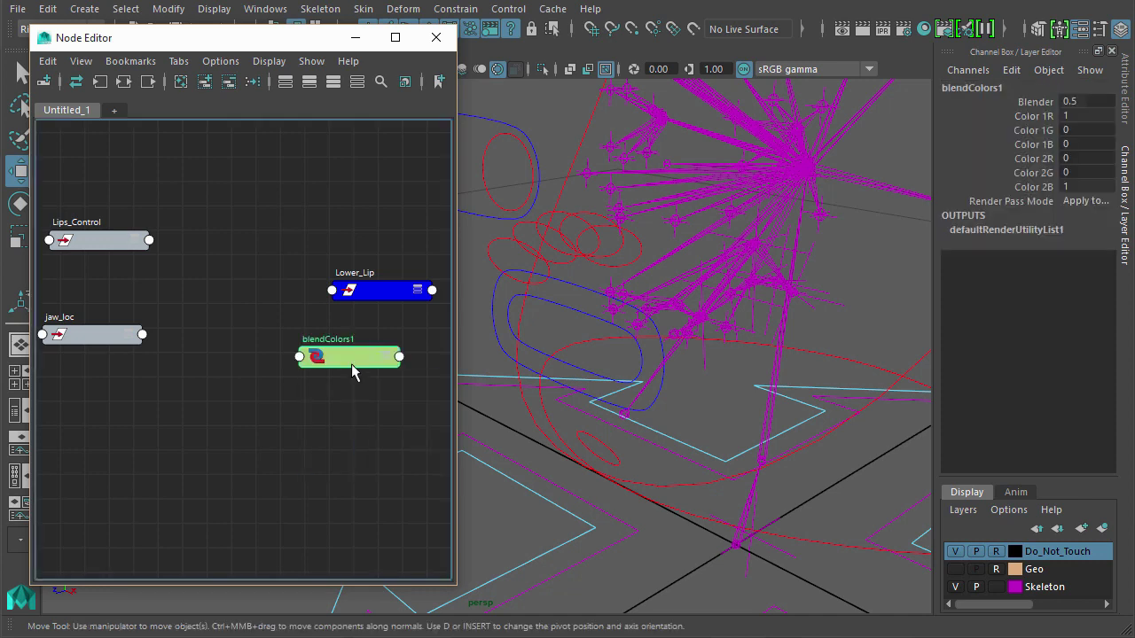
{"action": "left_click_drag", "start_coordinate": [351, 365], "coordinate": [236, 284]}
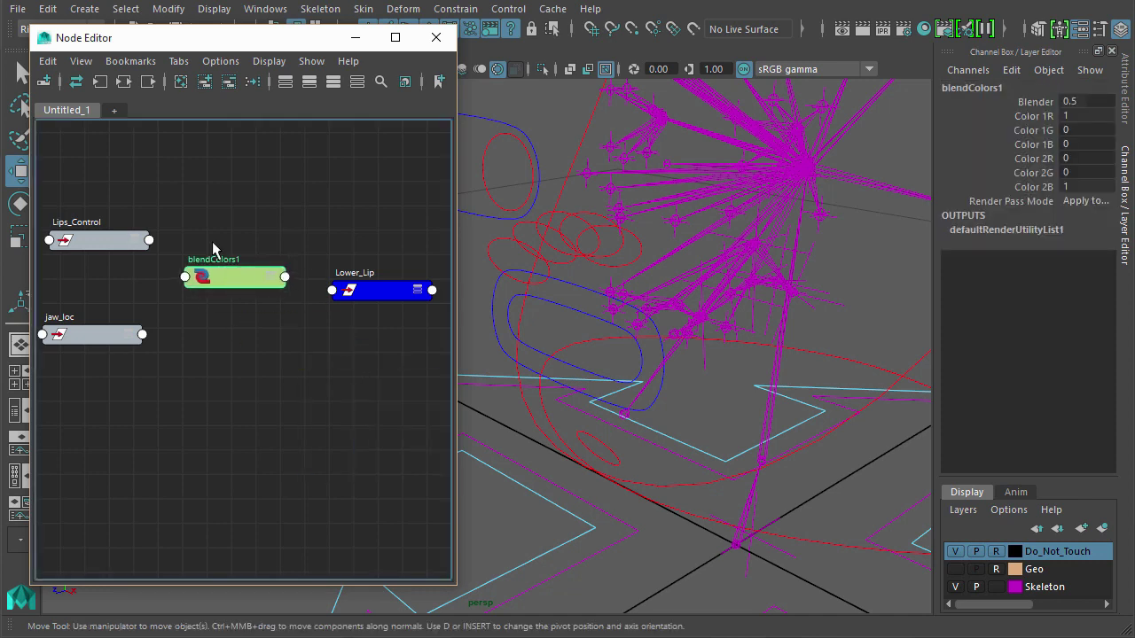
Step: Connect the Rotate output of Lips_Control to the Color 1 input of blendColors1
{"action": "left_click", "coordinate": [150, 242]}
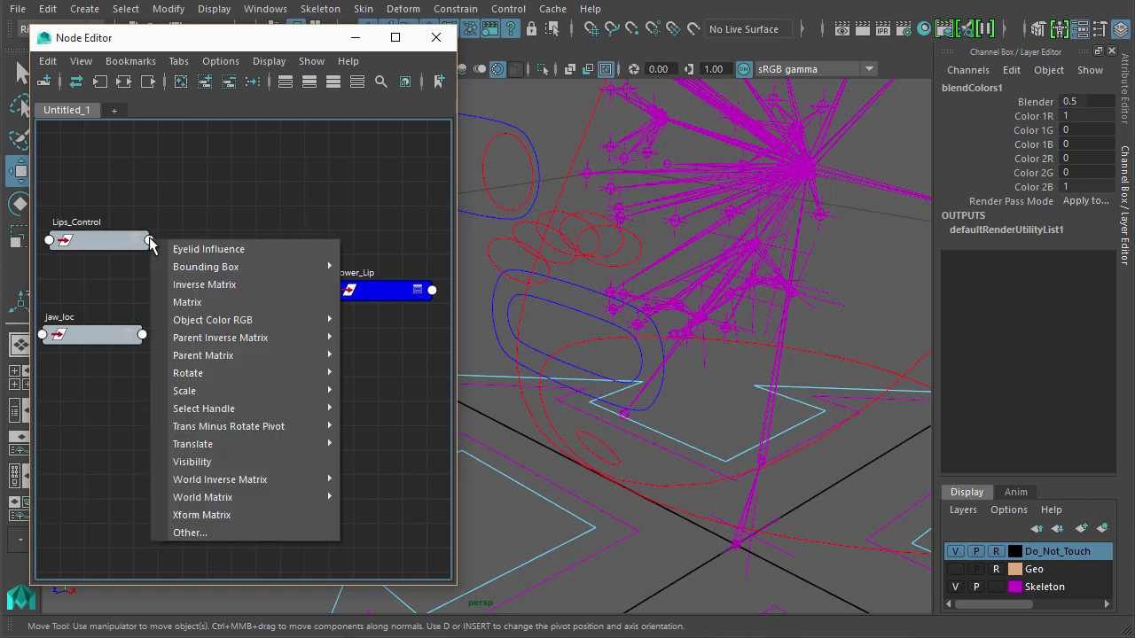
{"action": "mouse_move", "coordinate": [210, 377]}
{"action": "left_click", "coordinate": [376, 379]}
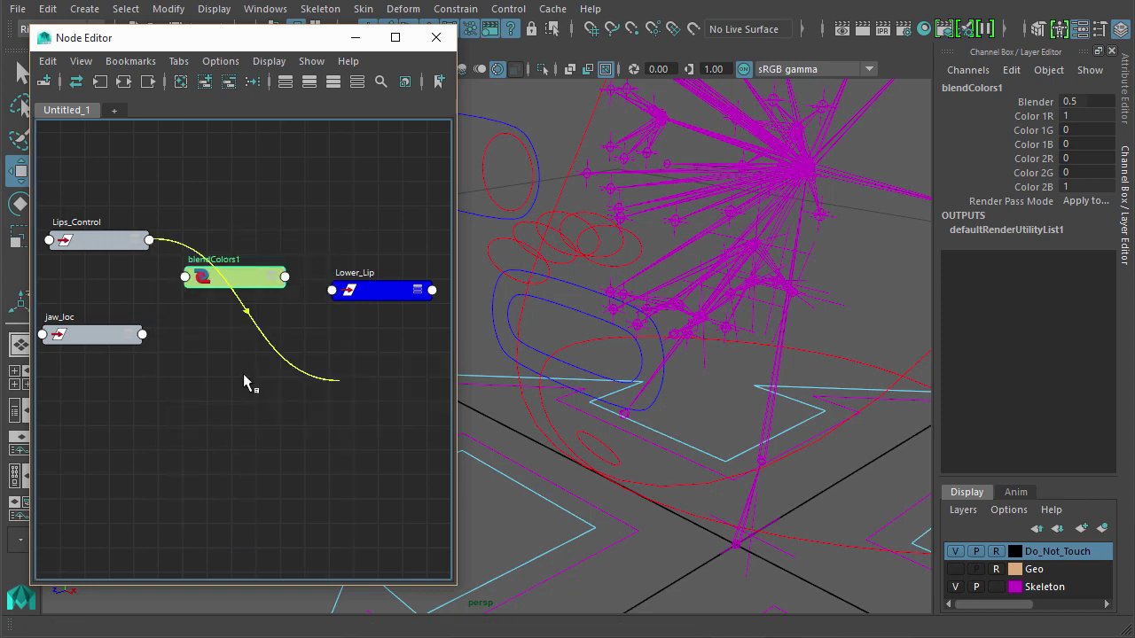
{"action": "left_click", "coordinate": [185, 278]}
{"action": "left_click", "coordinate": [213, 290]}
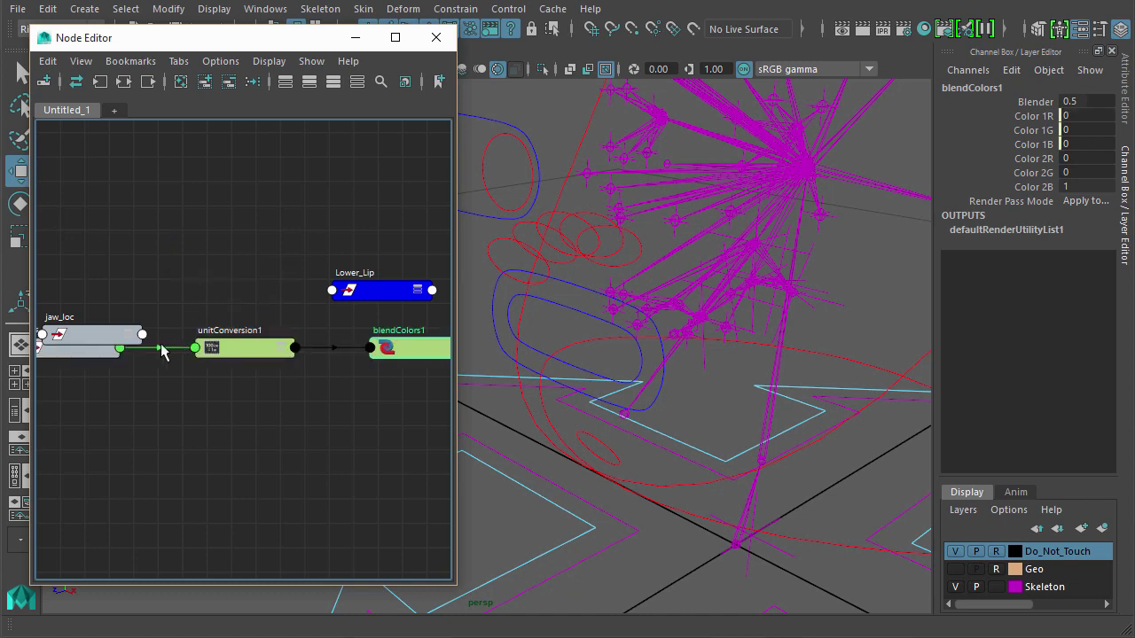
Step: Move jaw_loc below Lips_Control and widen the Node Editor to fit the whole node chain
{"action": "left_click_drag", "start_coordinate": [100, 340], "coordinate": [94, 433]}
{"action": "left_click", "coordinate": [385, 409]}
{"action": "scroll", "coordinate": [385, 410], "scroll_direction": "down", "scroll_amount": 1}
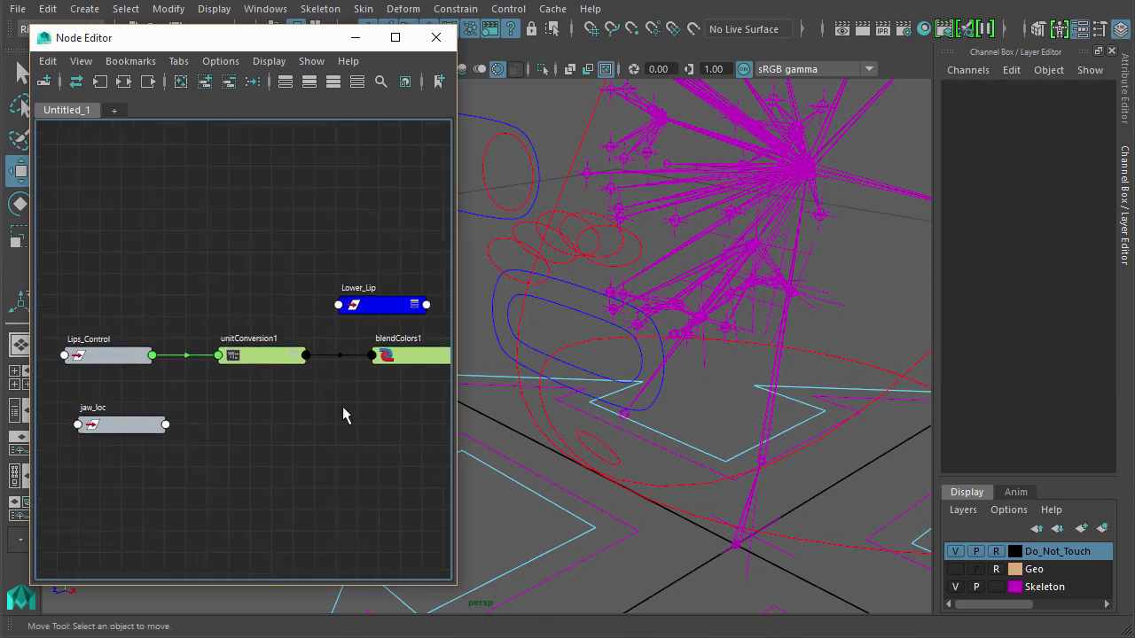
{"action": "left_click_drag", "start_coordinate": [457, 393], "coordinate": [529, 392]}
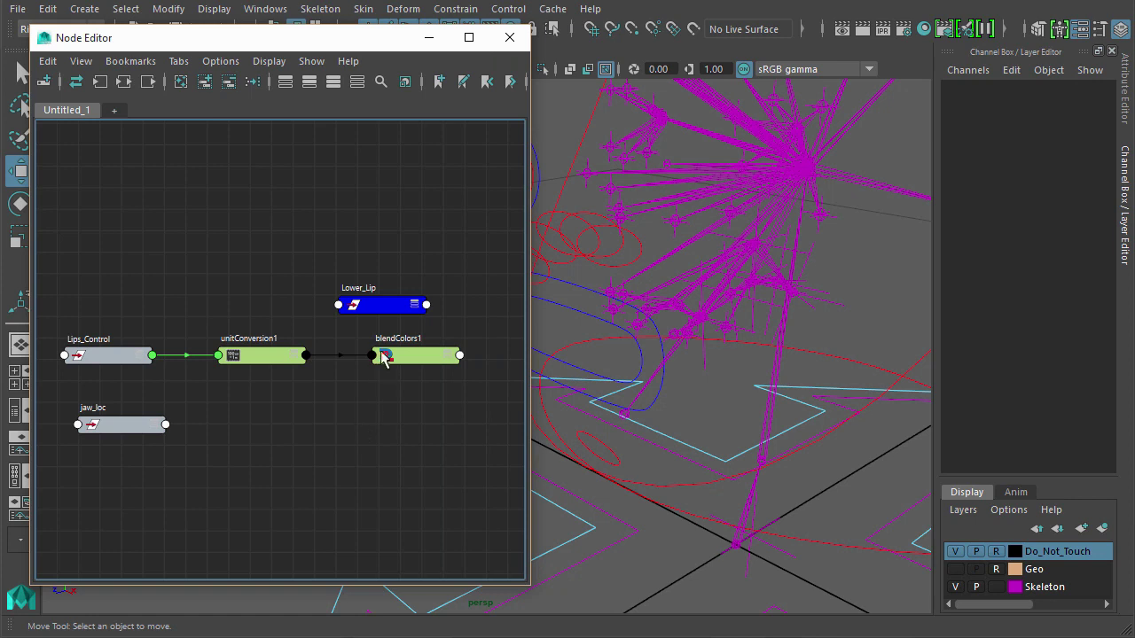
{"action": "middle_click_drag", "start_coordinate": [378, 355], "coordinate": [393, 314], "text": "alt"}
{"action": "scroll", "coordinate": [412, 321], "scroll_direction": "up", "scroll_amount": 1}
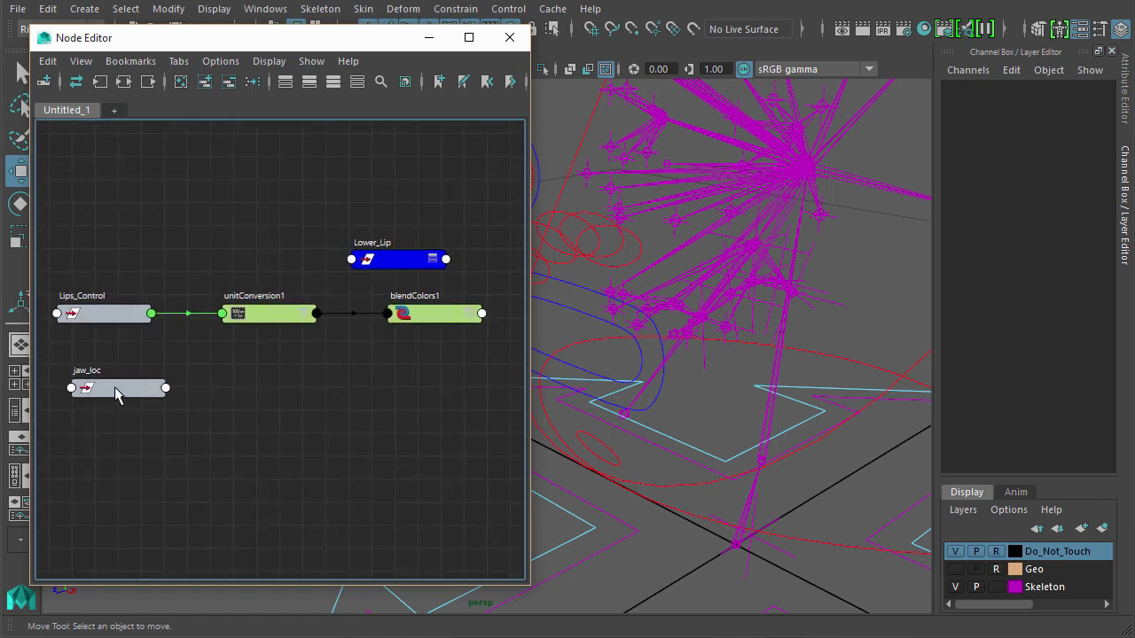
Step: Try to connect the Rotate output of jaw_loc to the input of unitConversion1
{"action": "left_click", "coordinate": [166, 388]}
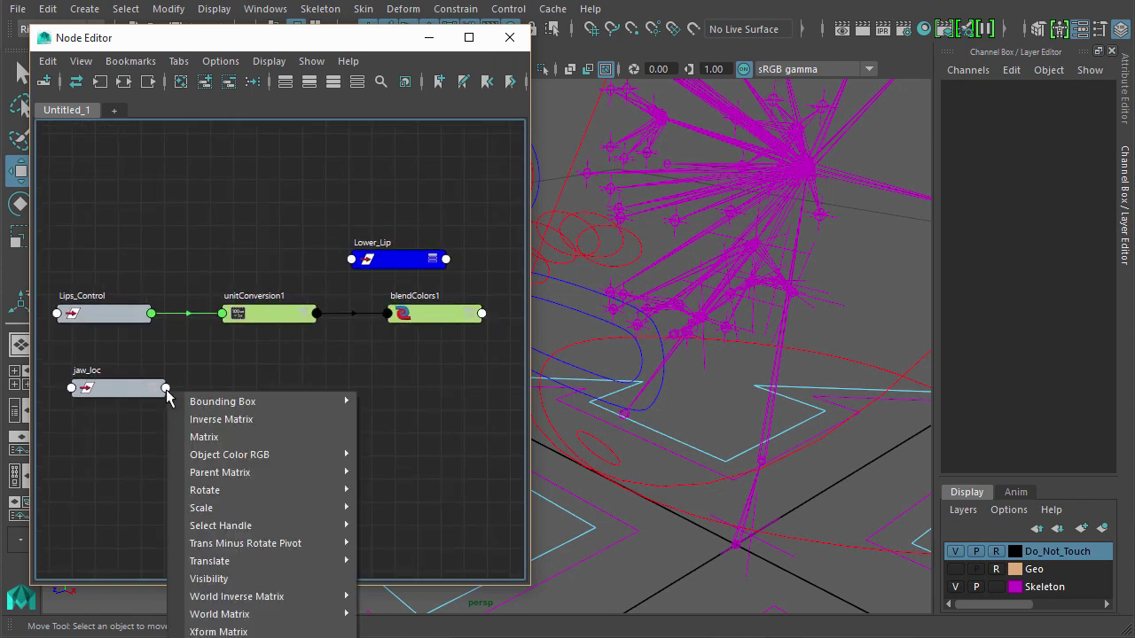
{"action": "mouse_move", "coordinate": [254, 490]}
{"action": "left_click", "coordinate": [383, 490]}
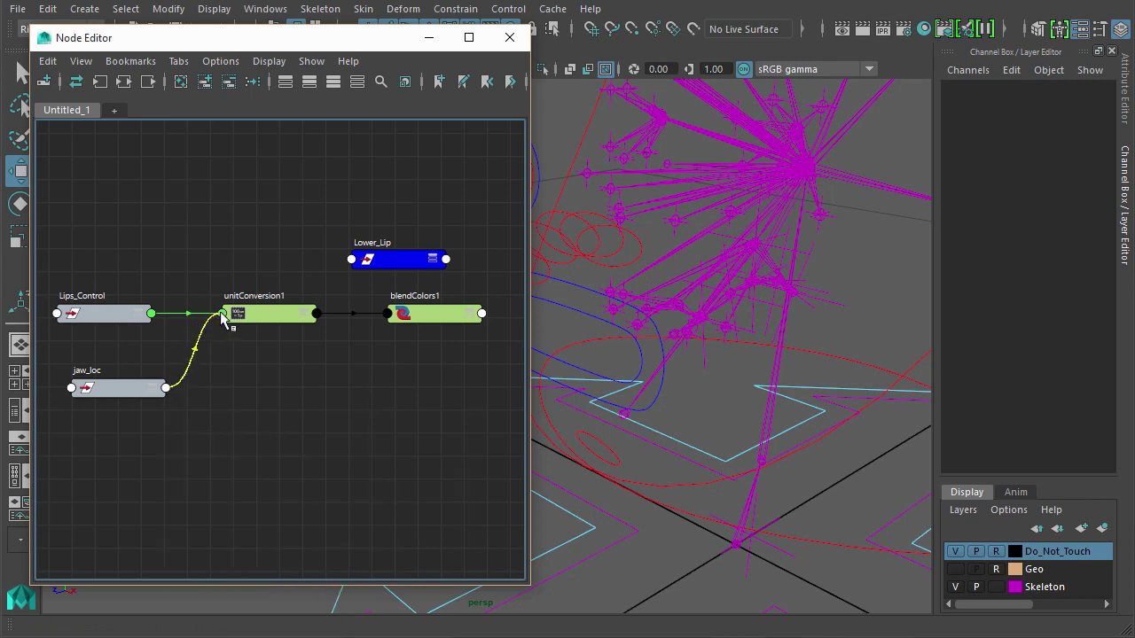
{"action": "left_click", "coordinate": [222, 315]}
{"action": "left_click", "coordinate": [268, 327]}
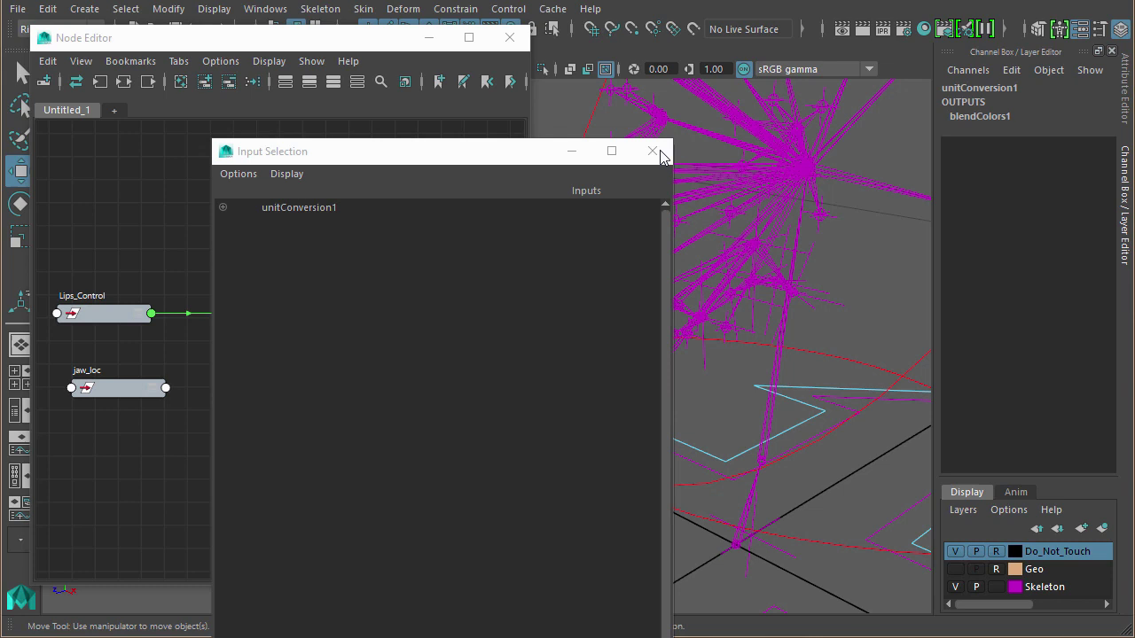
{"action": "left_click", "coordinate": [653, 150]}
Step: Expand the unitConversion1 node and examine its input and output attributes up close
{"action": "left_click", "coordinate": [304, 312]}
{"action": "left_click", "coordinate": [304, 312]}
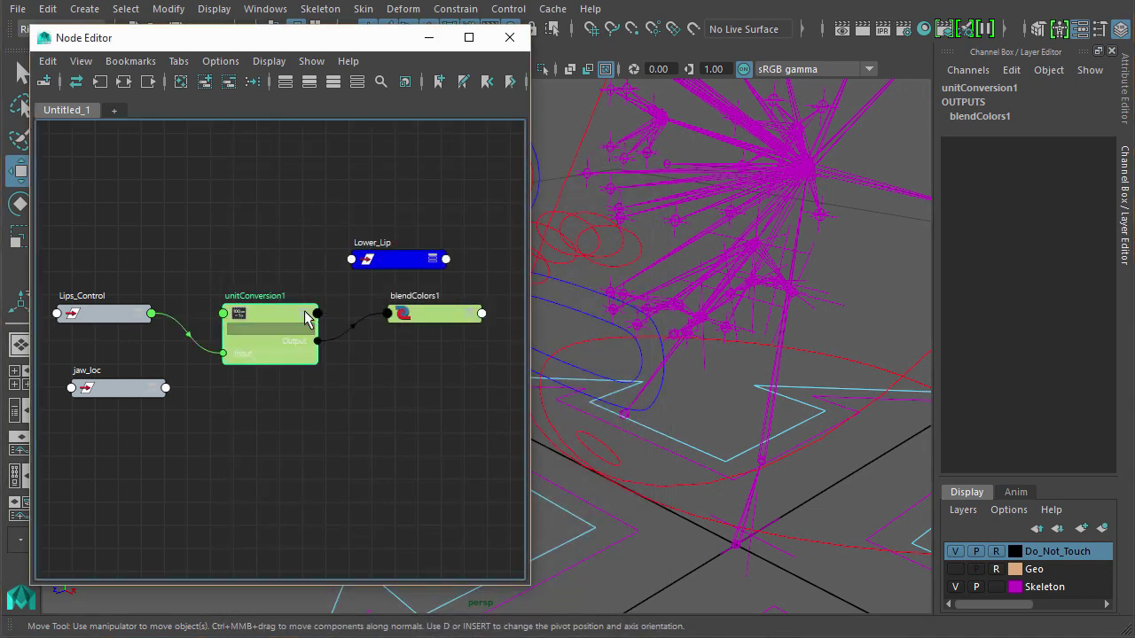
{"action": "left_click", "coordinate": [304, 312]}
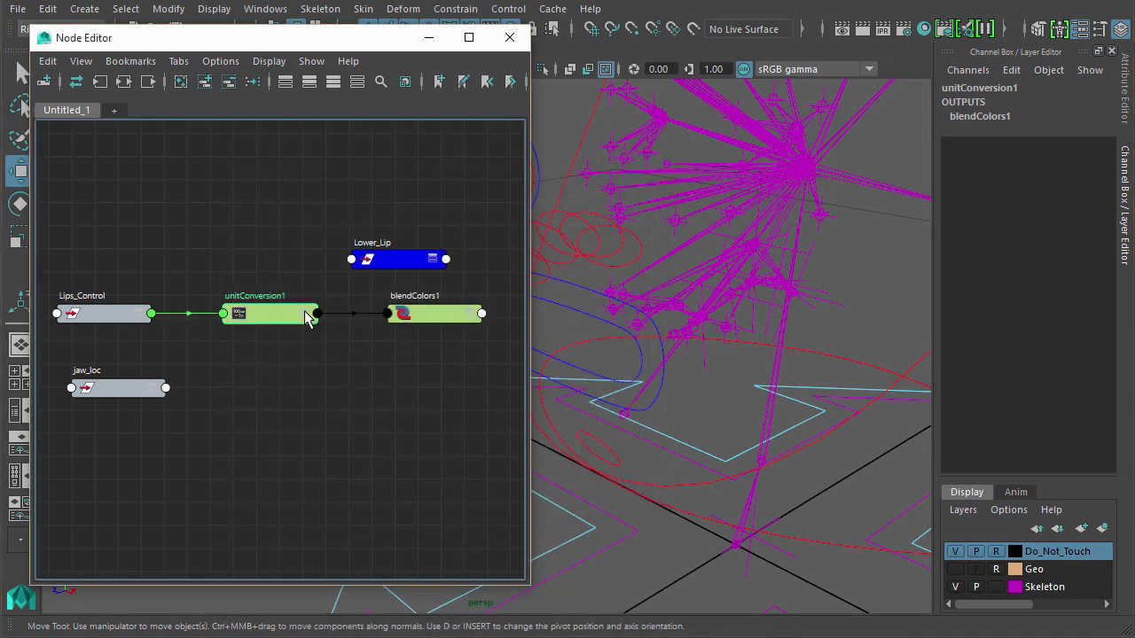
{"action": "key", "text": "3"}
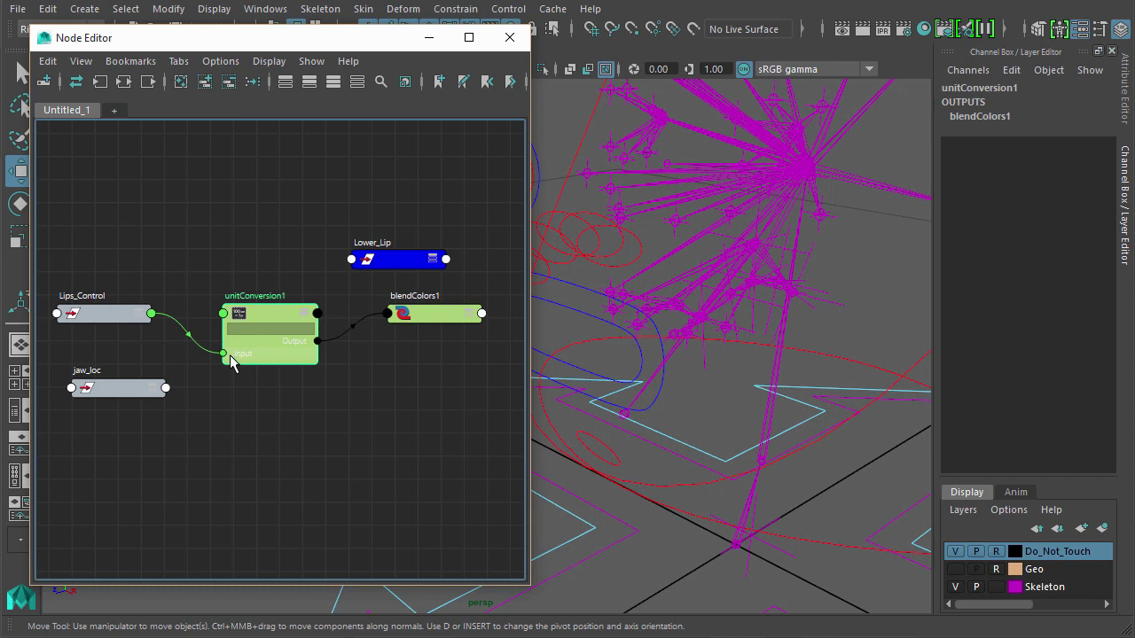
{"action": "left_click_drag", "start_coordinate": [233, 353], "coordinate": [233, 353]}
{"action": "right_click_drag", "start_coordinate": [285, 390], "coordinate": [564, 374], "text": "alt"}
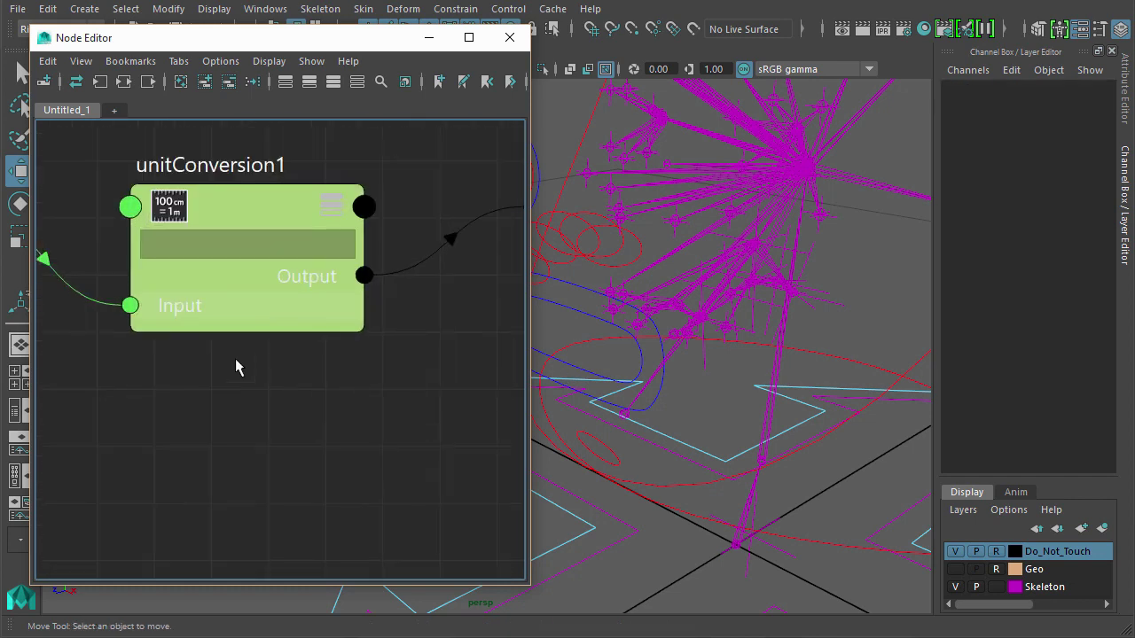
{"action": "left_click", "coordinate": [211, 358]}
{"action": "scroll", "coordinate": [266, 381], "scroll_direction": "down", "scroll_amount": 5}
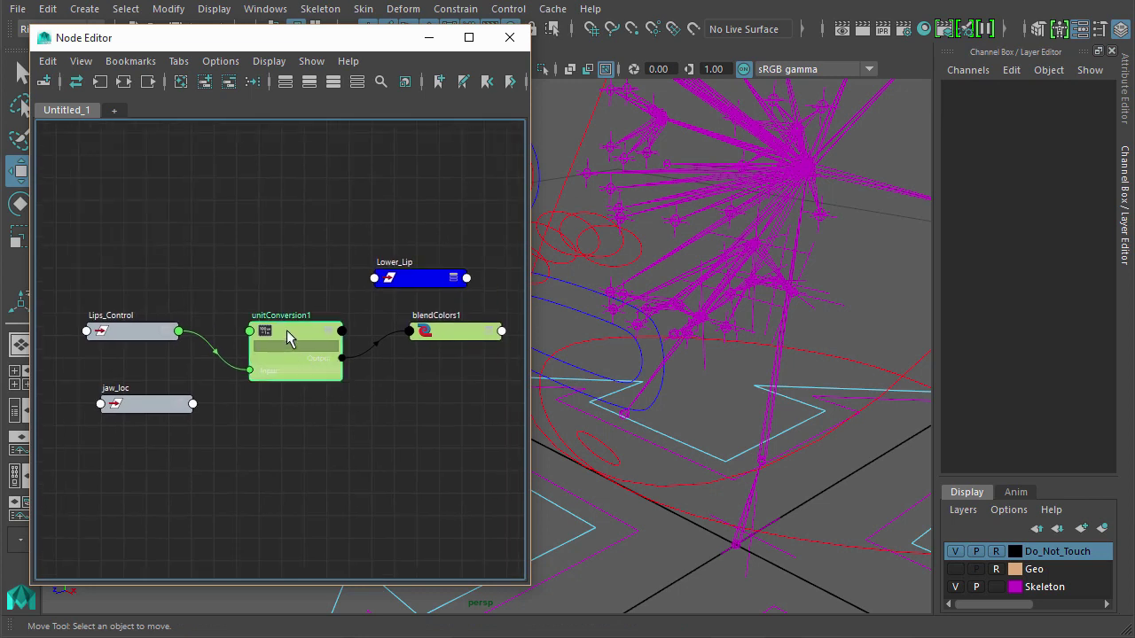
Step: Move unitConversion1 above the other nodes and bring blendColors1 closer to Lips_Control and jaw_loc
{"action": "left_click_drag", "start_coordinate": [287, 351], "coordinate": [243, 218]}
{"action": "left_click_drag", "start_coordinate": [441, 336], "coordinate": [336, 336]}
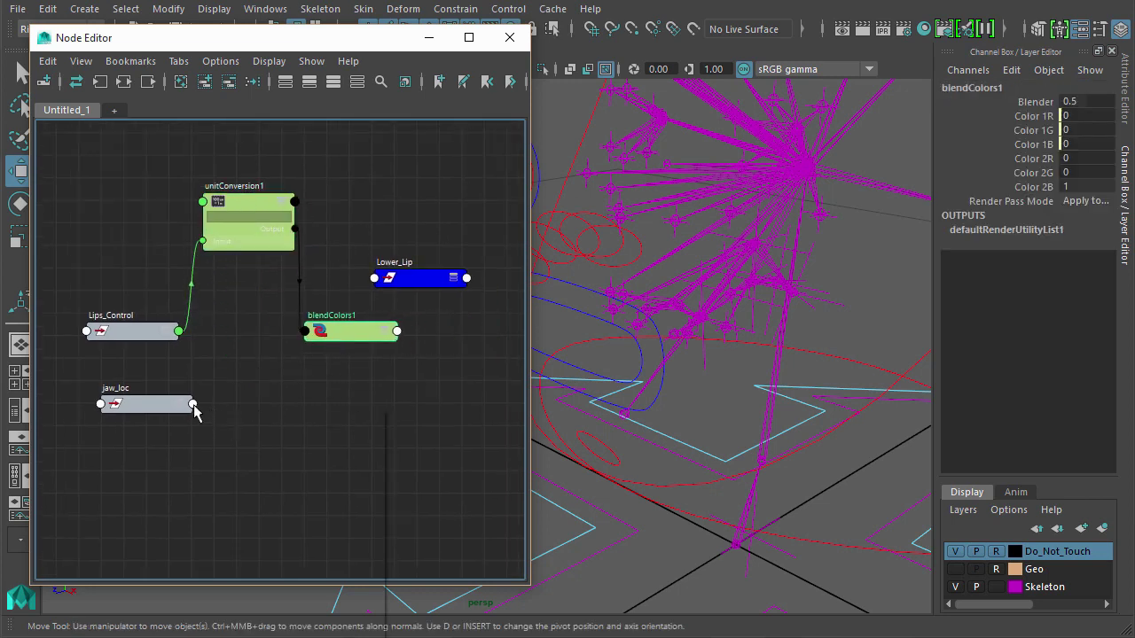
Step: Connect the Rotate output of jaw_loc to Color 2 of blendColors1
{"action": "left_click", "coordinate": [192, 404]}
{"action": "mouse_move", "coordinate": [246, 513]}
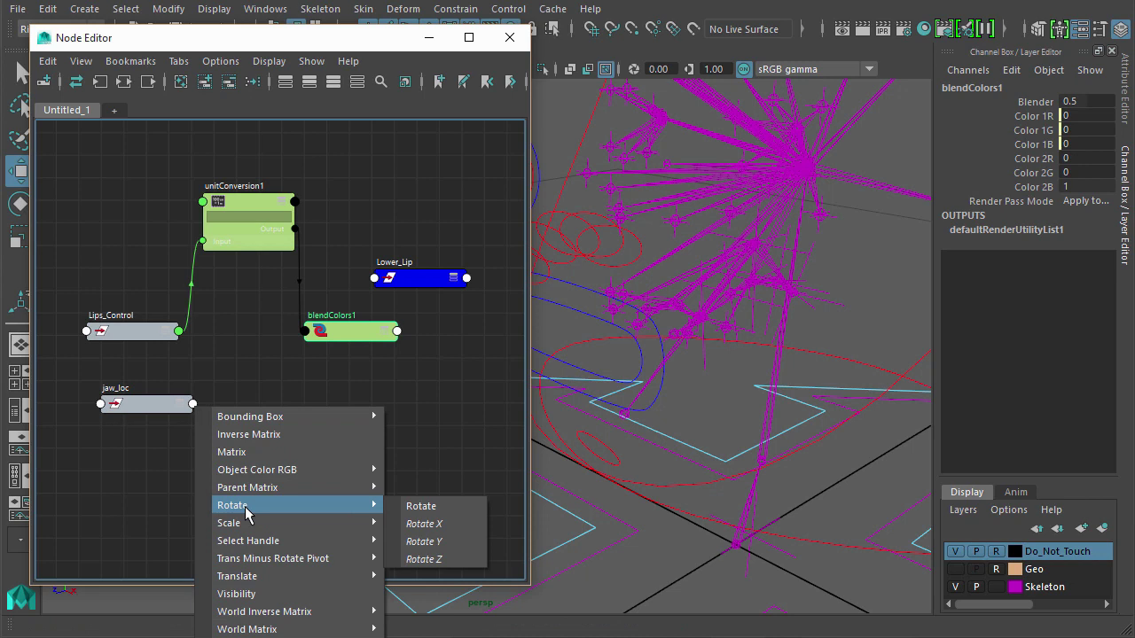
{"action": "left_click", "coordinate": [419, 506]}
{"action": "left_click", "coordinate": [305, 331]}
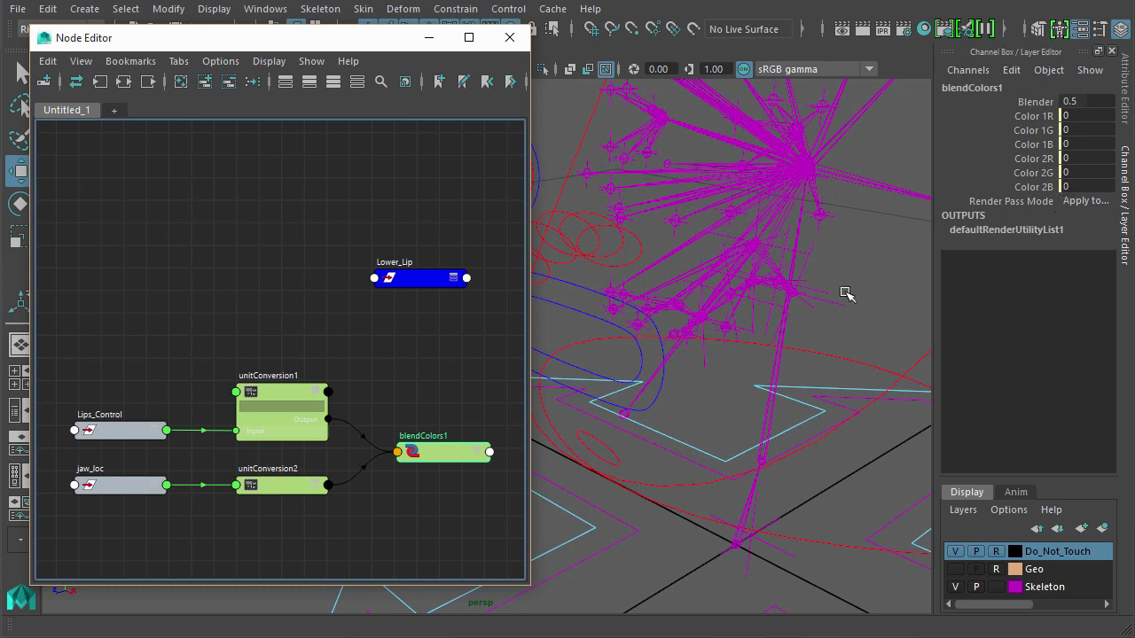
Step: Connect the Output of blendColors1 to the Rotate input of Lower_Lip
{"action": "middle_click_drag", "start_coordinate": [402, 317], "coordinate": [321, 286], "text": "alt"}
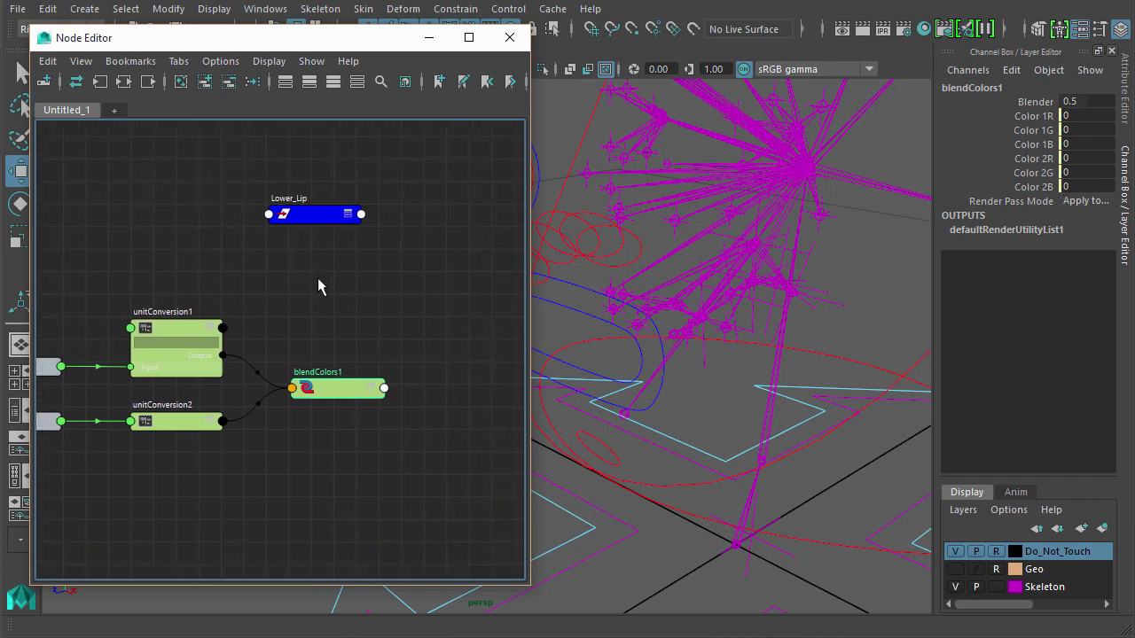
{"action": "left_click", "coordinate": [384, 388]}
{"action": "mouse_move", "coordinate": [411, 453]}
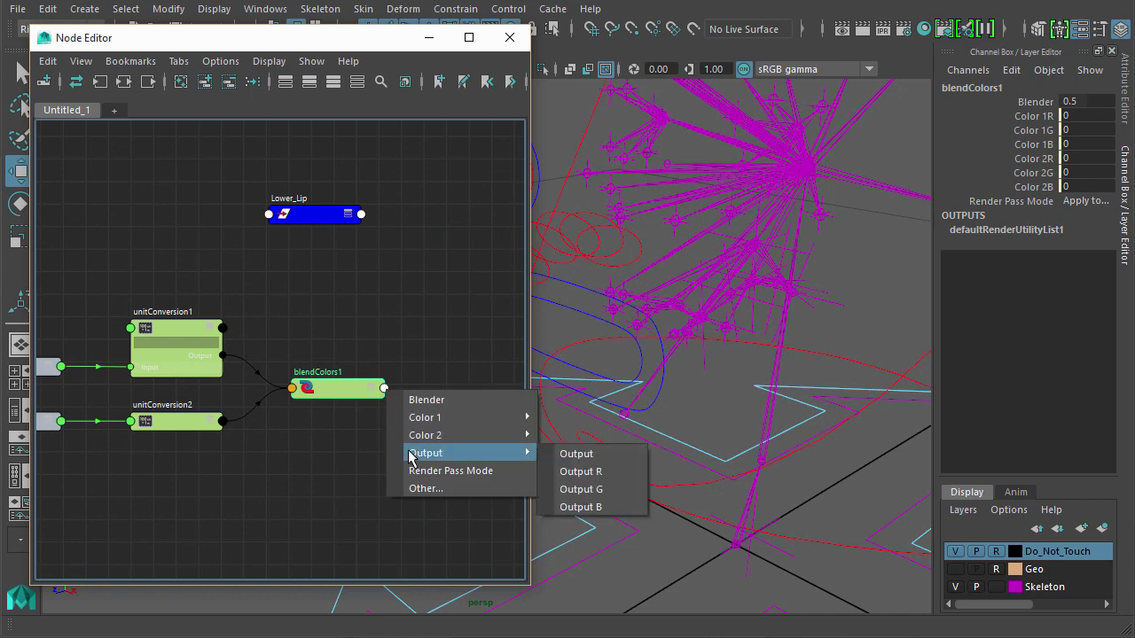
{"action": "left_click", "coordinate": [572, 457]}
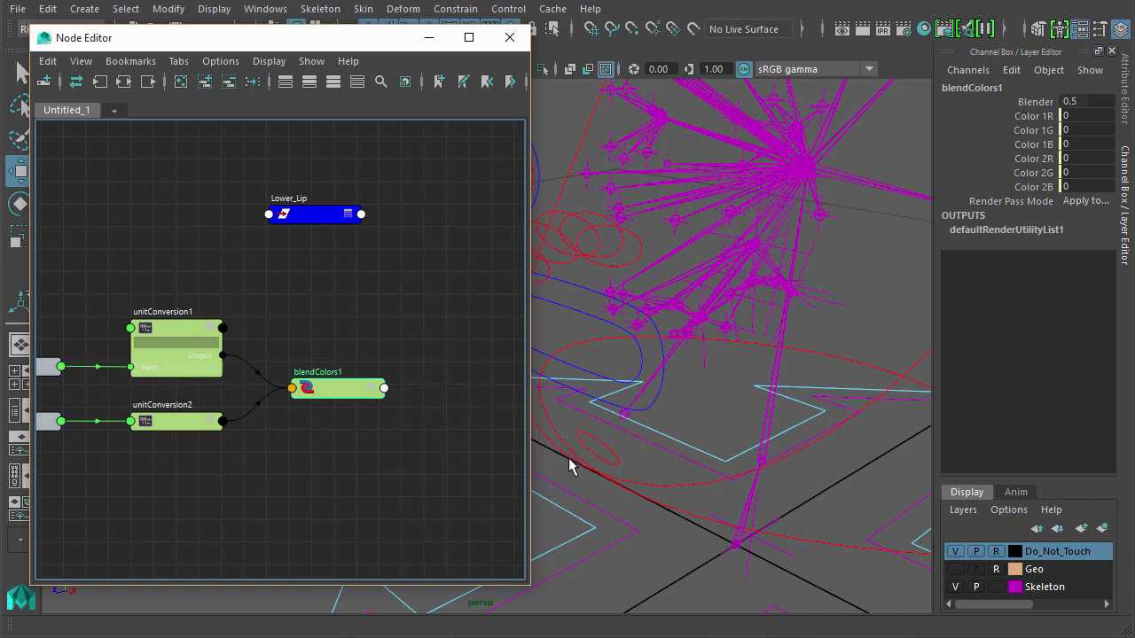
{"action": "left_click", "coordinate": [269, 215]}
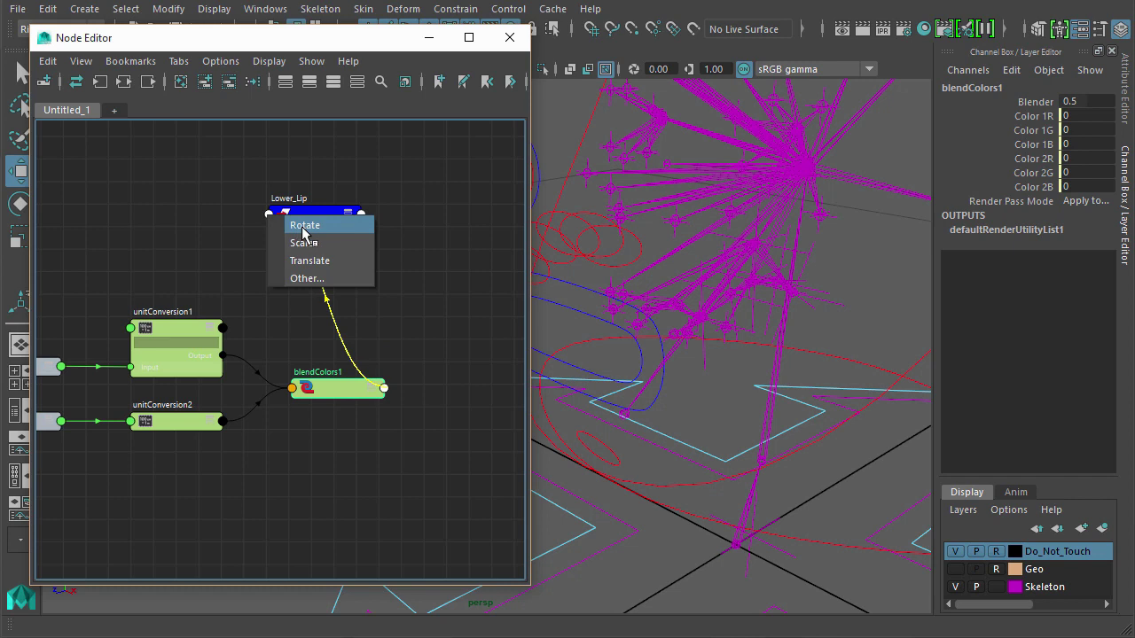
{"action": "left_click", "coordinate": [302, 228]}
{"action": "left_click", "coordinate": [413, 443]}
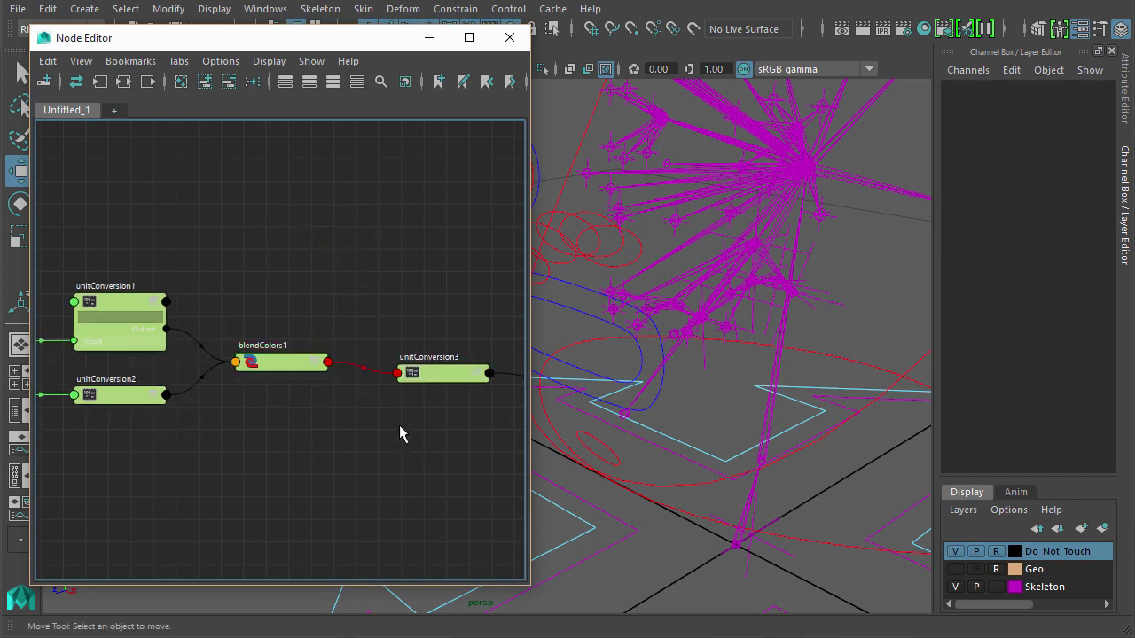
{"action": "key", "text": "a"}
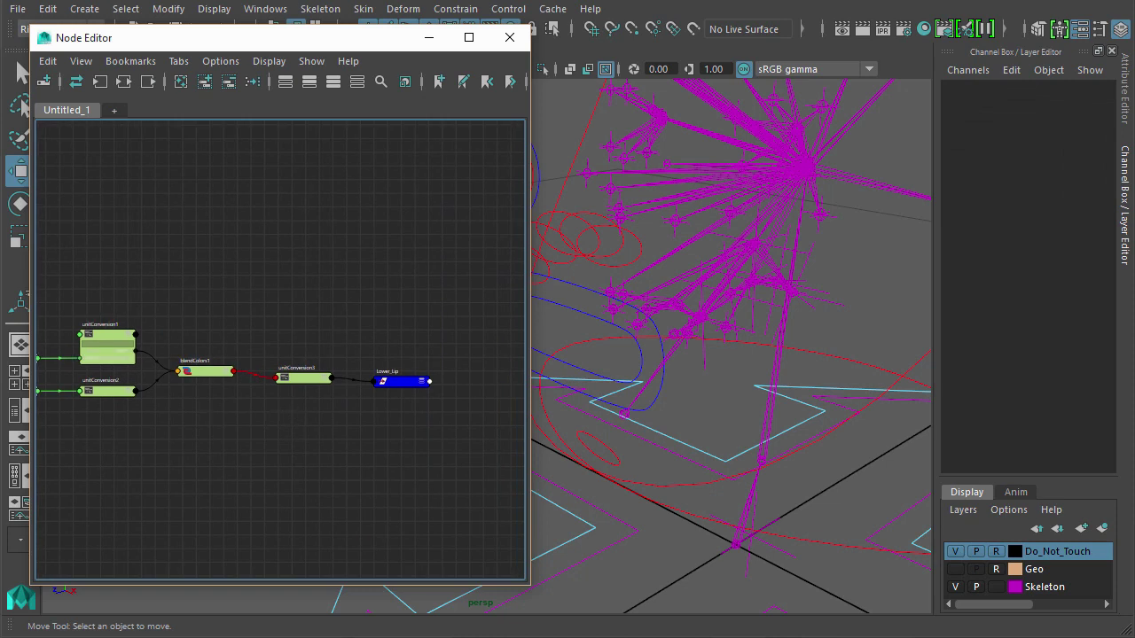
Step: Add the Upper_Lip group to the node graph and place it just above unitConversion1
{"action": "left_click", "coordinate": [755, 242]}
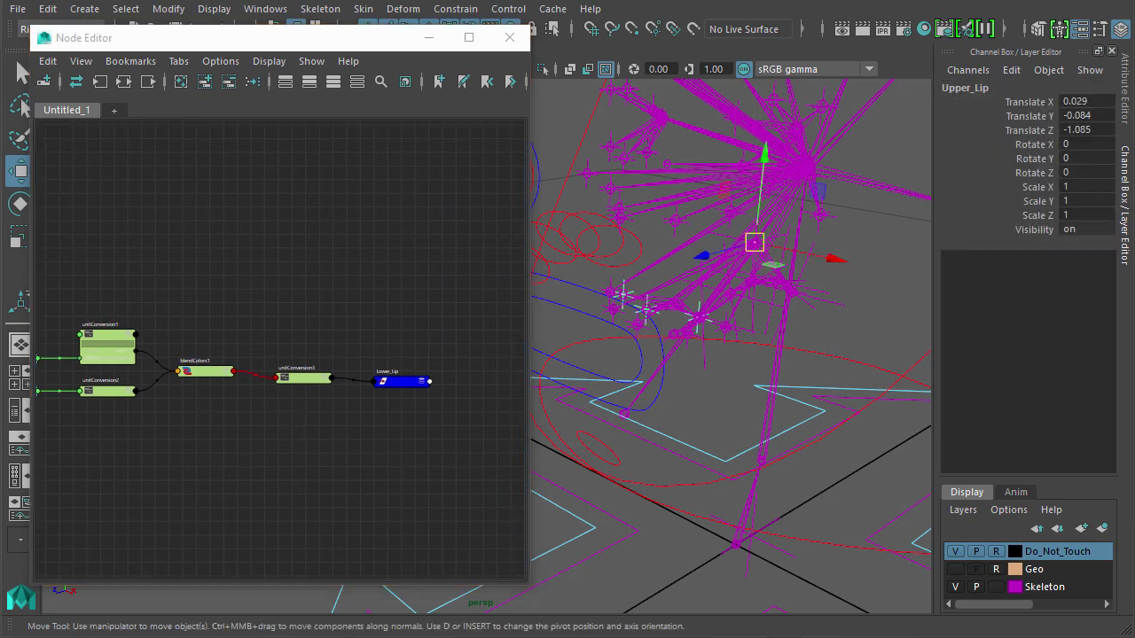
{"action": "left_click", "coordinate": [202, 84]}
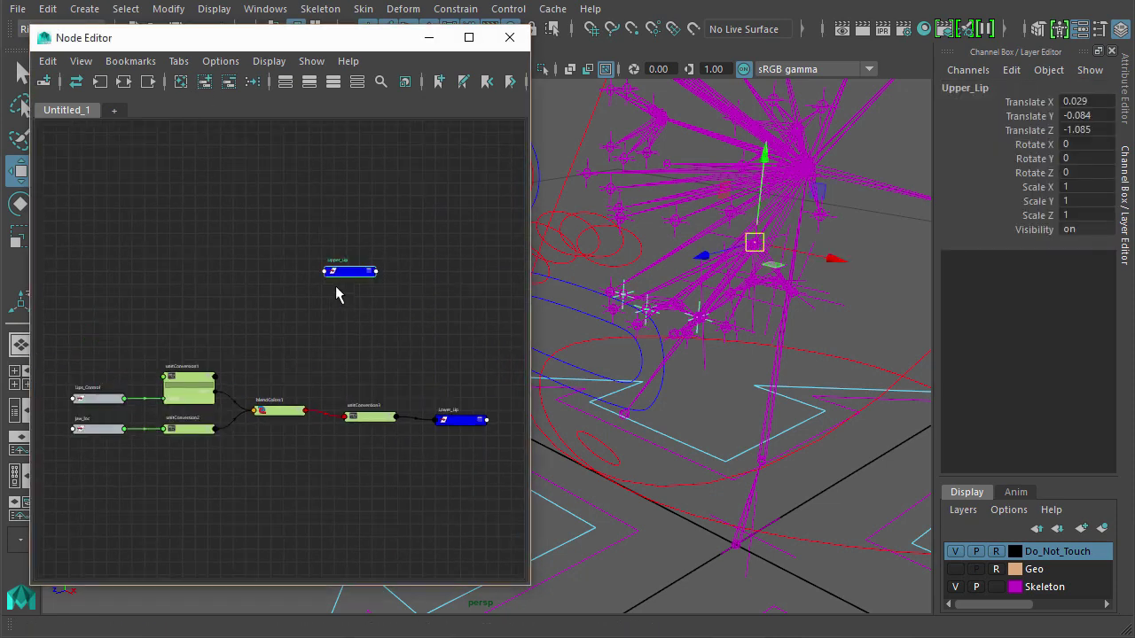
{"action": "left_click_drag", "start_coordinate": [349, 277], "coordinate": [328, 352]}
{"action": "middle_click_drag", "start_coordinate": [283, 436], "coordinate": [363, 405], "text": "alt"}
{"action": "right_click_drag", "start_coordinate": [363, 405], "coordinate": [454, 439], "text": "alt"}
{"action": "scroll", "coordinate": [454, 441], "scroll_direction": "up", "scroll_amount": 1}
{"action": "left_click_drag", "start_coordinate": [467, 283], "coordinate": [236, 257]}
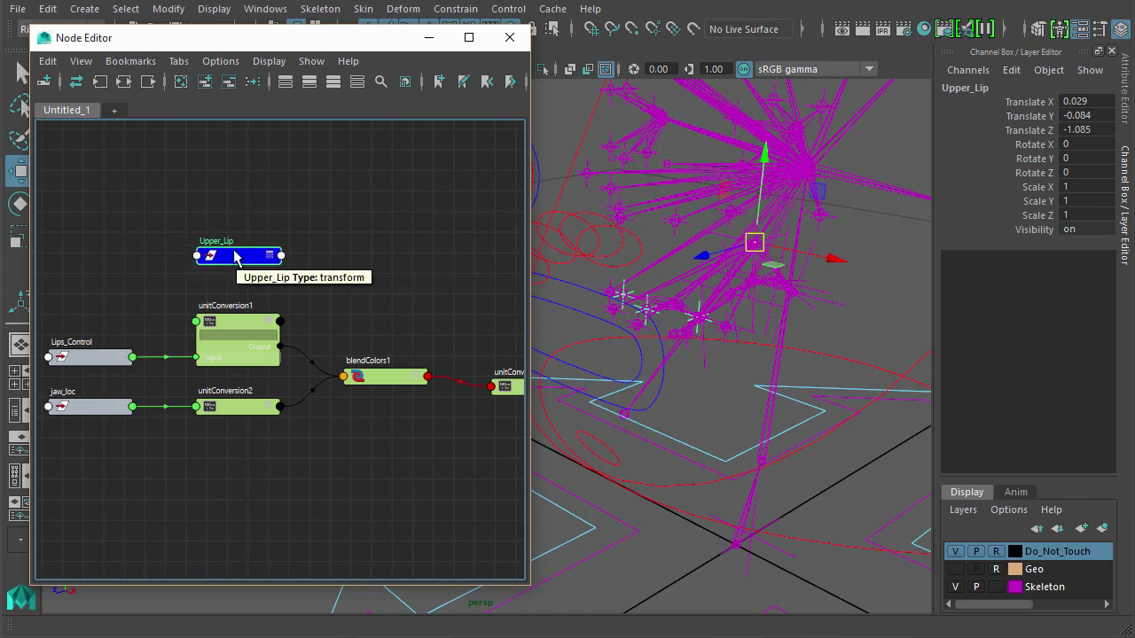
Step: Review the node chain from Lips_Control and jaw_loc through blendColors1 to Lower_Lip, checking each node's attributes
{"action": "middle_click_drag", "start_coordinate": [429, 424], "coordinate": [471, 434]}
{"action": "middle_click_drag", "start_coordinate": [303, 417], "coordinate": [400, 417]}
{"action": "left_click", "coordinate": [117, 334]}
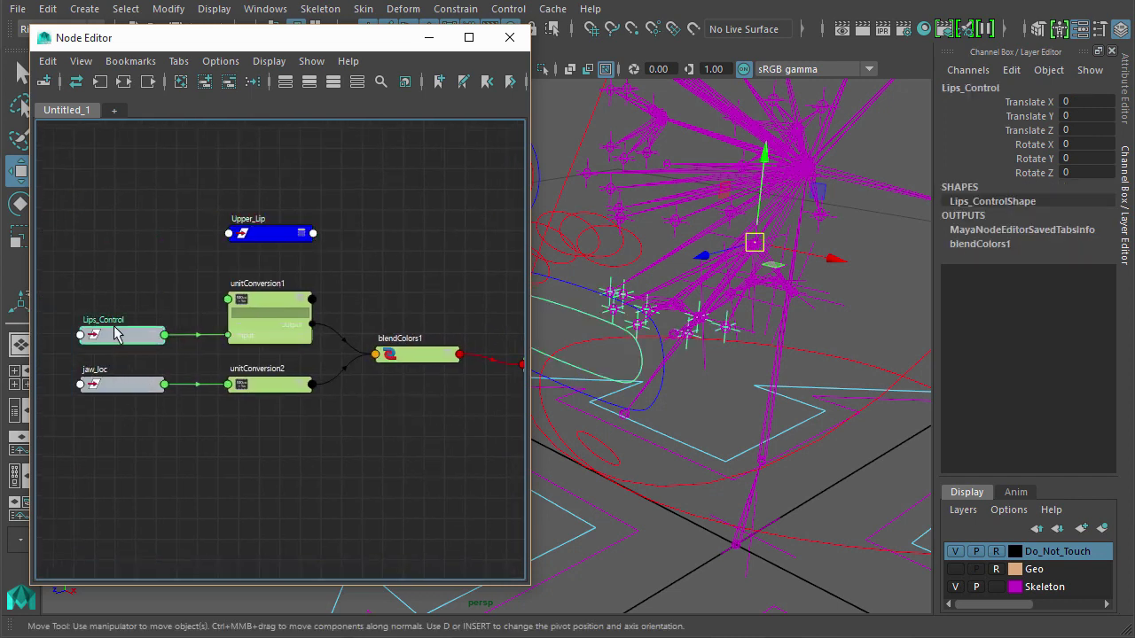
{"action": "left_click", "coordinate": [119, 384]}
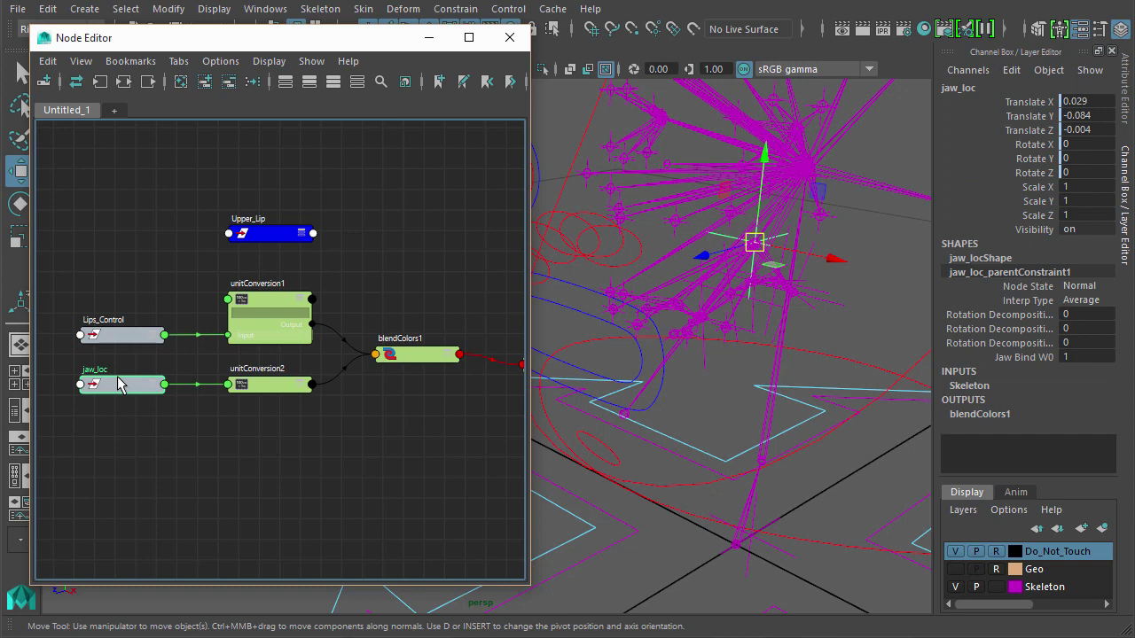
{"action": "left_click", "coordinate": [412, 356]}
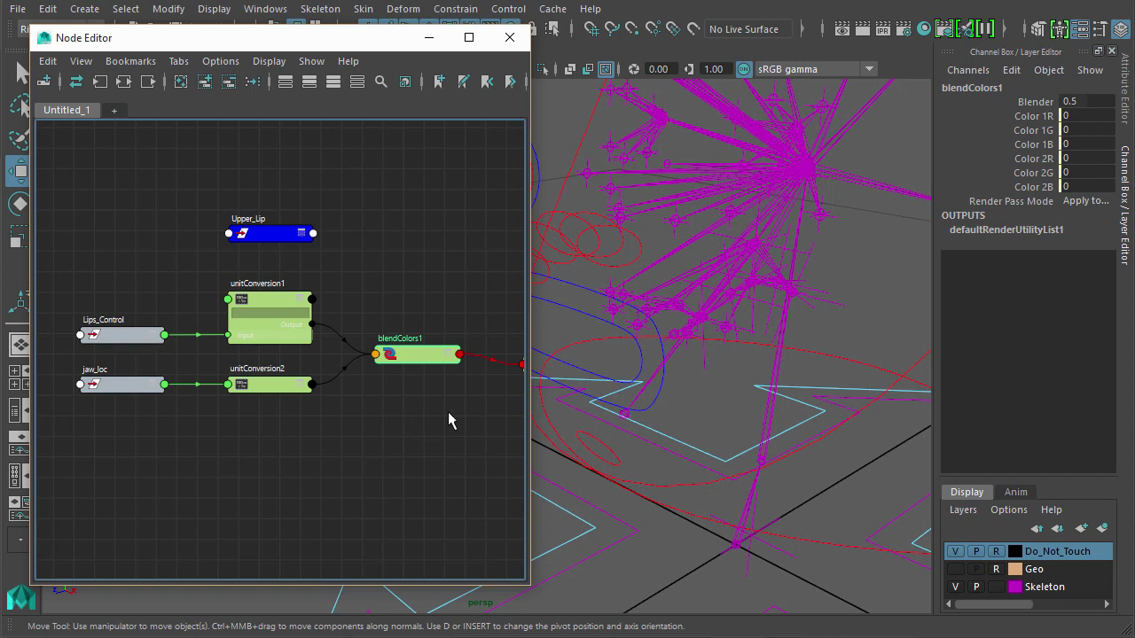
{"action": "middle_click_drag", "start_coordinate": [448, 412], "coordinate": [176, 414]}
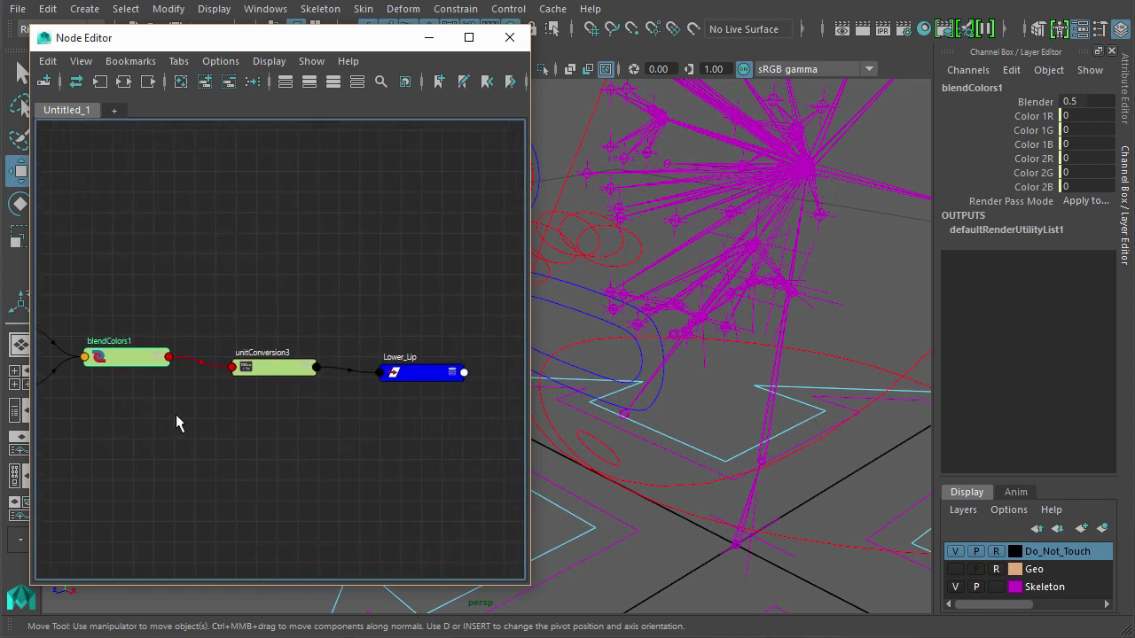
{"action": "left_click", "coordinate": [413, 376]}
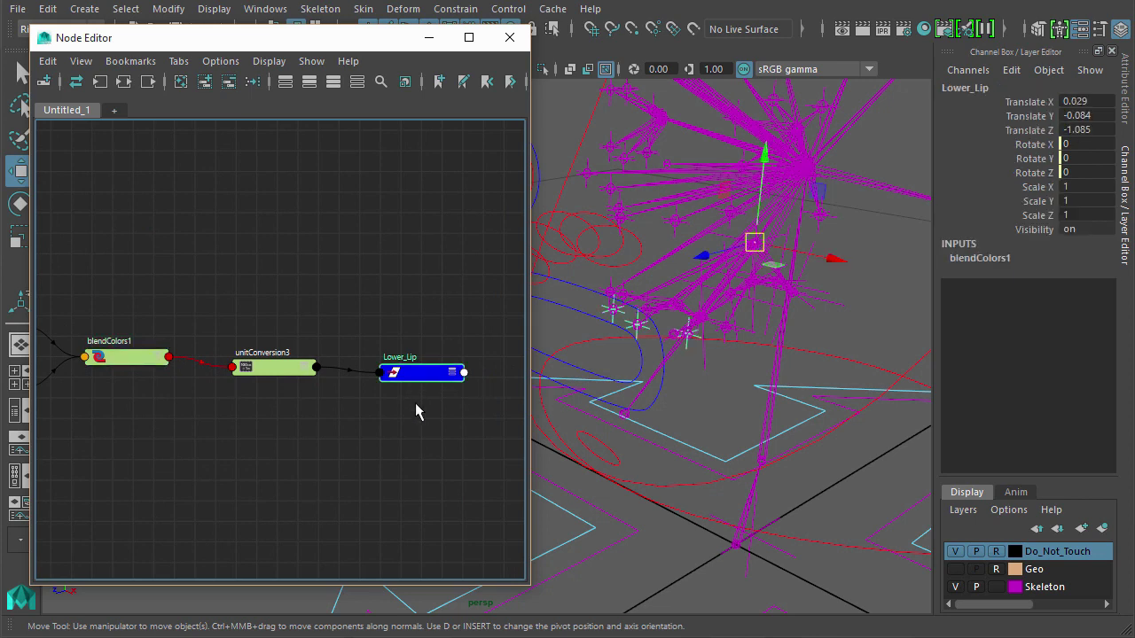
Step: Show the Geo layer and rotate jaw_bind open to about -25.8 degrees in Z
{"action": "left_click", "coordinate": [955, 570]}
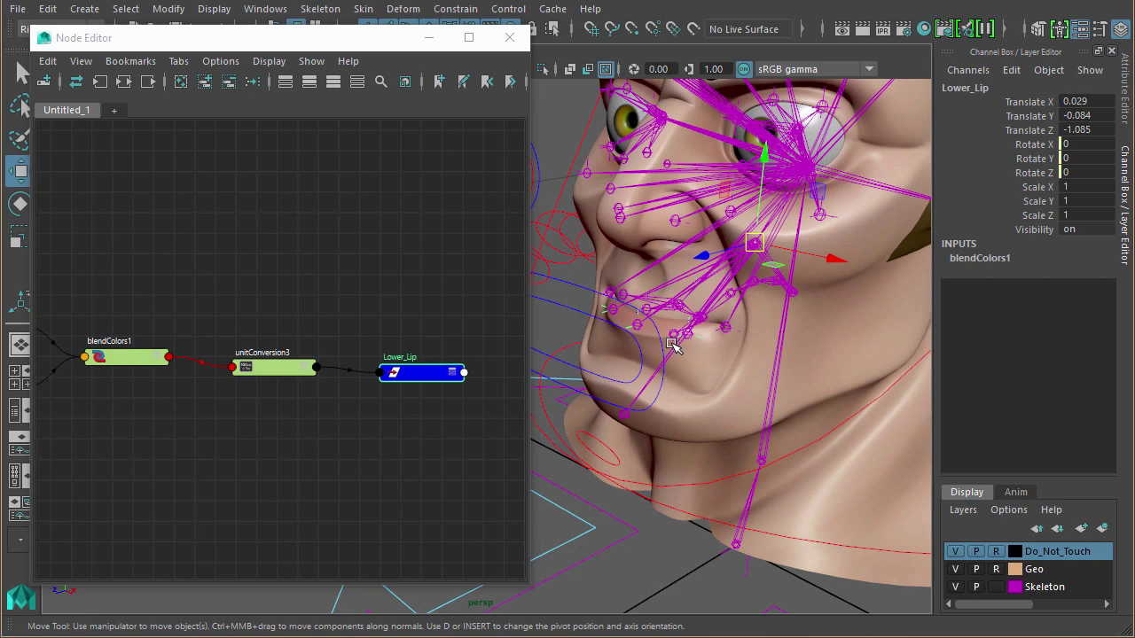
{"action": "left_click", "coordinate": [674, 396]}
{"action": "key", "text": "e"}
{"action": "left_click_drag", "start_coordinate": [713, 223], "coordinate": [707, 258]}
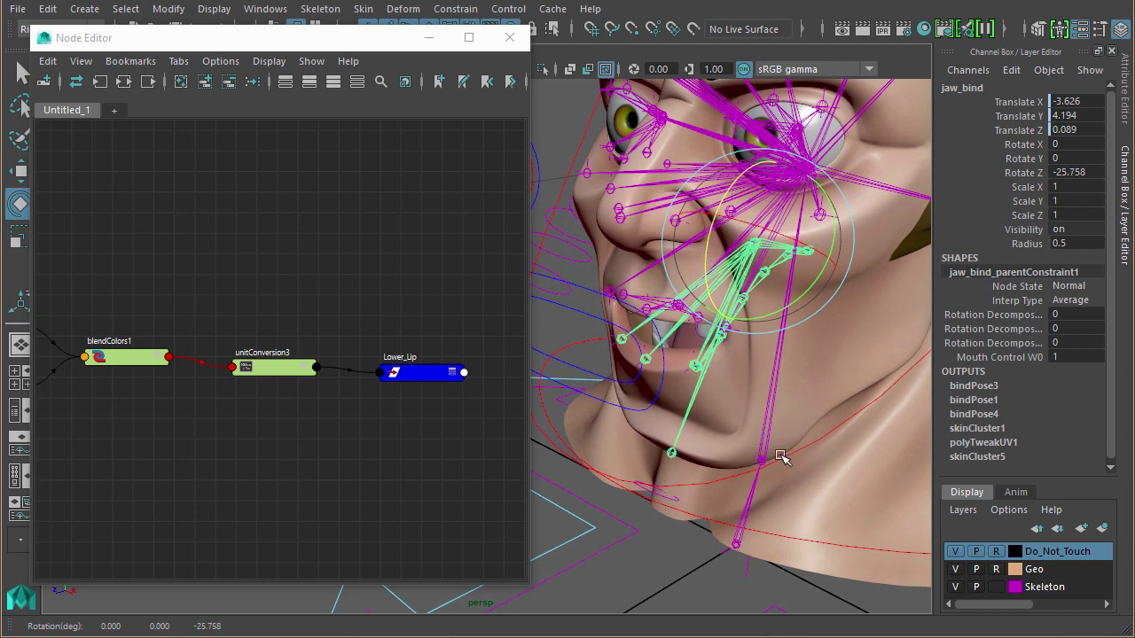
{"action": "left_click_drag", "start_coordinate": [780, 454], "coordinate": [813, 437], "text": "alt"}
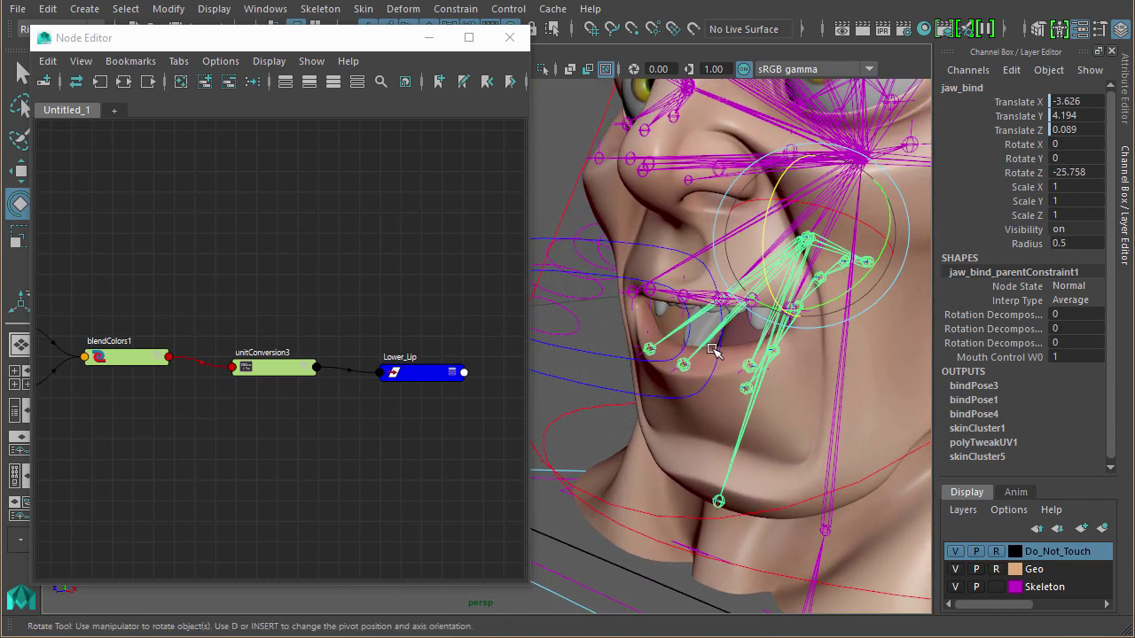
Step: Test the lower lip blend by sliding the Blender of blendColors1 to 0 and back up to 1
{"action": "left_click", "coordinate": [109, 359]}
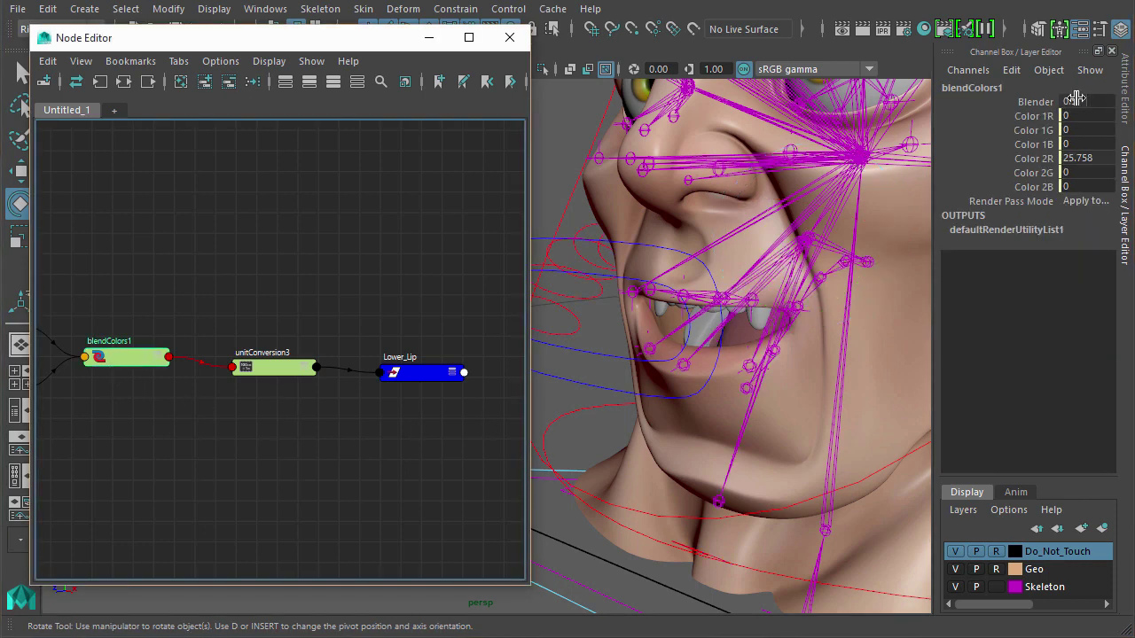
{"action": "left_click", "coordinate": [1035, 102]}
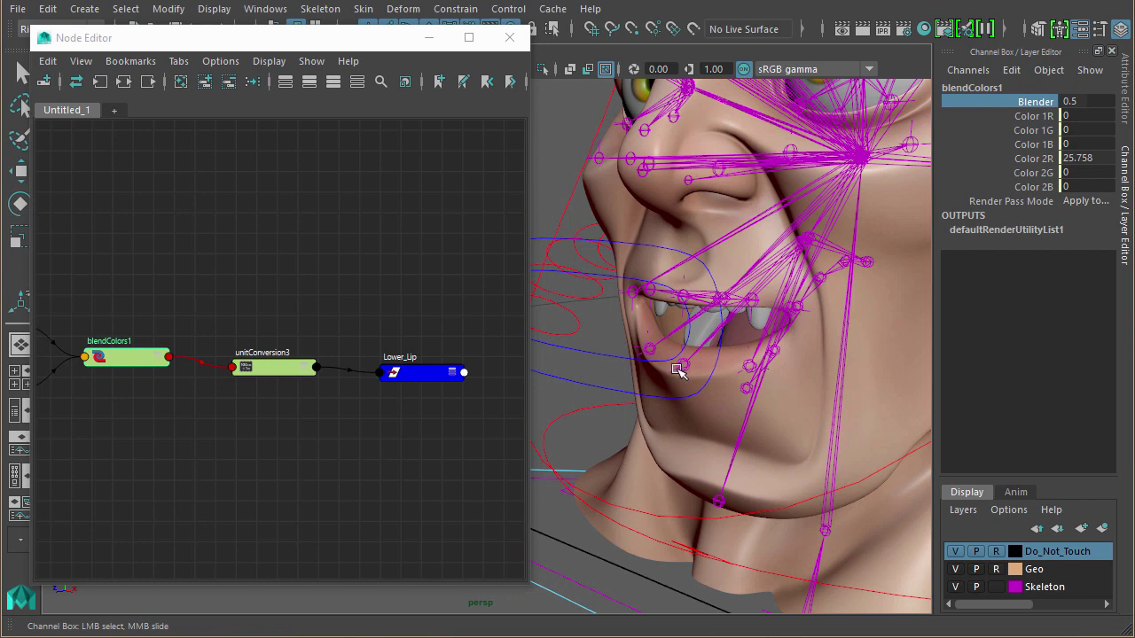
{"action": "middle_click_drag", "start_coordinate": [671, 368], "coordinate": [652, 366]}
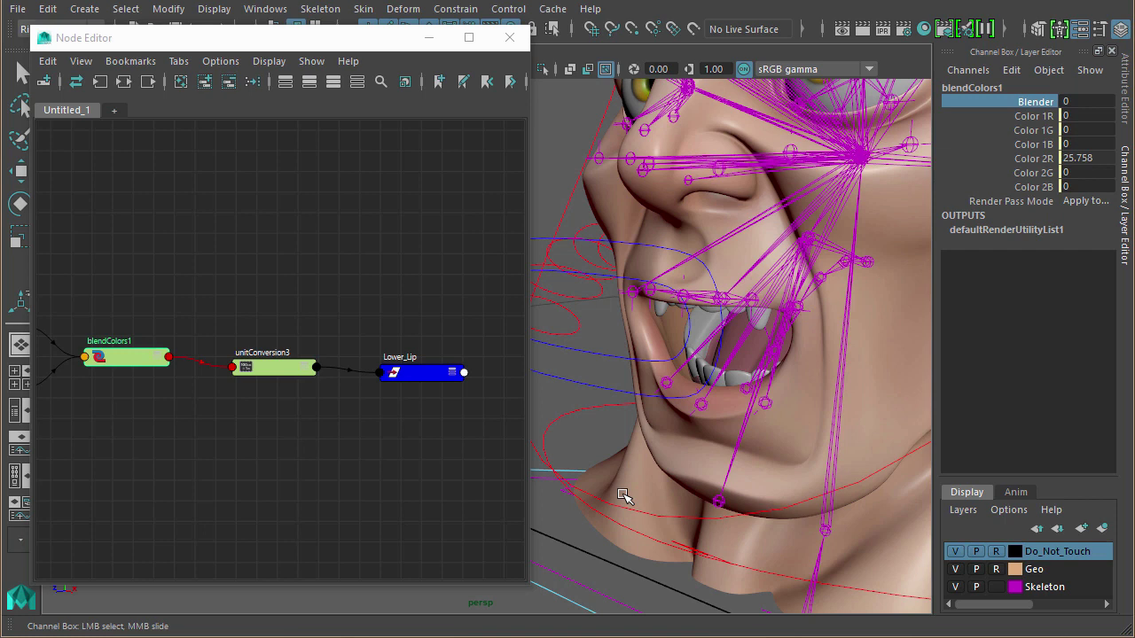
{"action": "middle_click_drag", "start_coordinate": [807, 412], "coordinate": [486, 341], "text": "alt"}
{"action": "middle_click_drag", "start_coordinate": [834, 399], "coordinate": [541, 359], "text": "alt"}
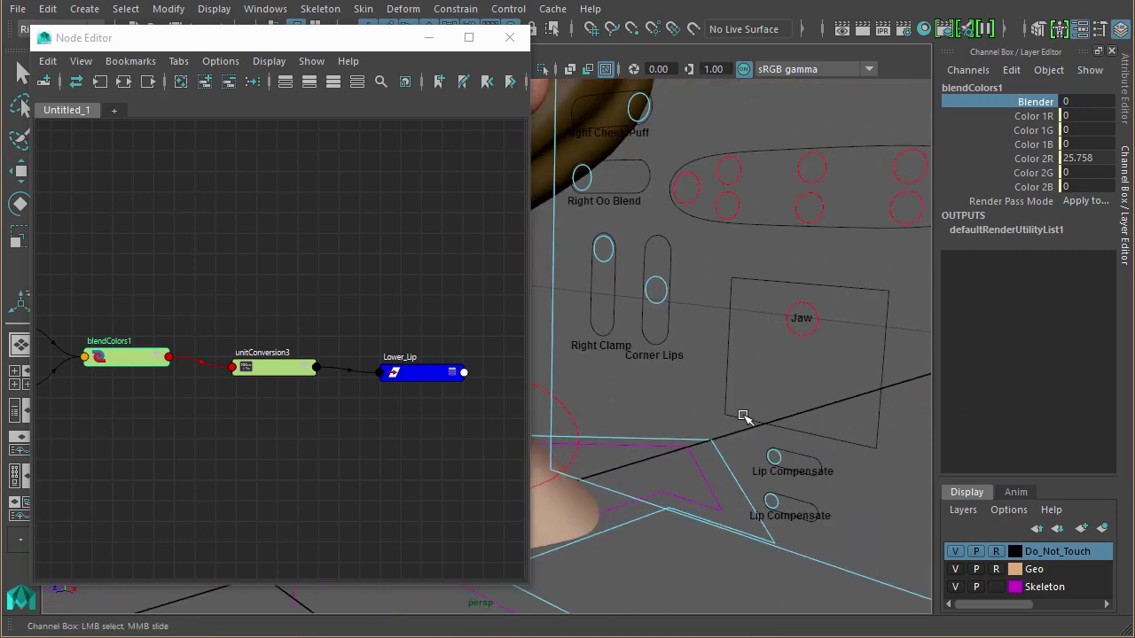
{"action": "right_click_drag", "start_coordinate": [743, 417], "coordinate": [721, 378], "text": "alt"}
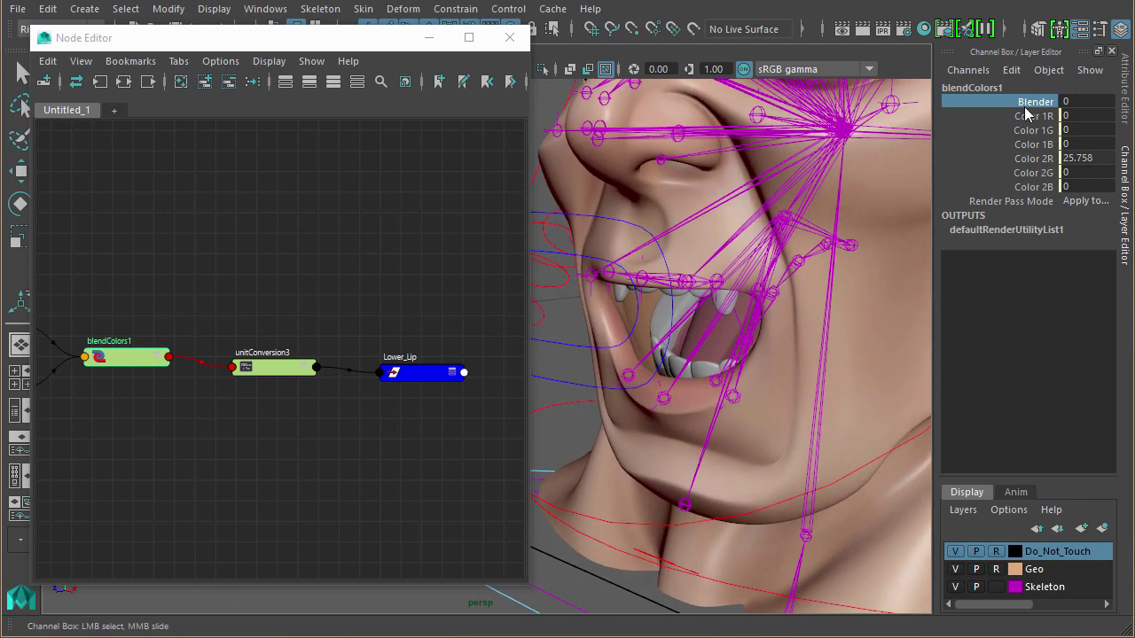
{"action": "middle_click_drag", "start_coordinate": [670, 278], "coordinate": [707, 280]}
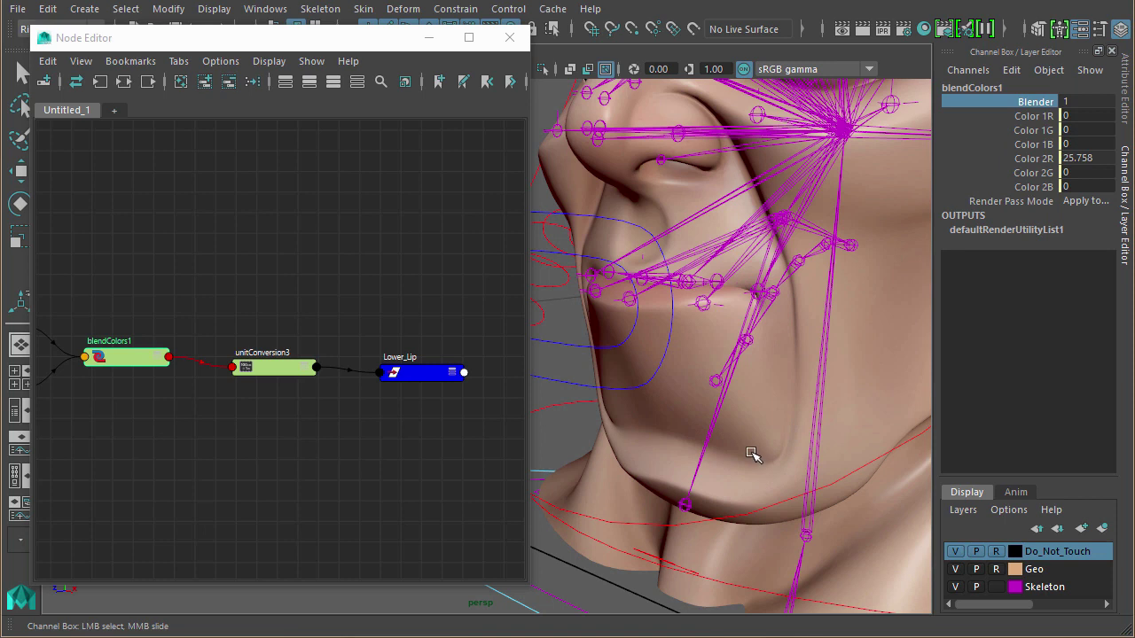
Step: Rotate jaw_bind freely to about -2.1, -2.4 and -15 degrees in X, Y and Z
{"action": "left_click_drag", "start_coordinate": [759, 433], "coordinate": [656, 424], "text": "alt"}
{"action": "left_click", "coordinate": [655, 422]}
{"action": "key", "text": "e"}
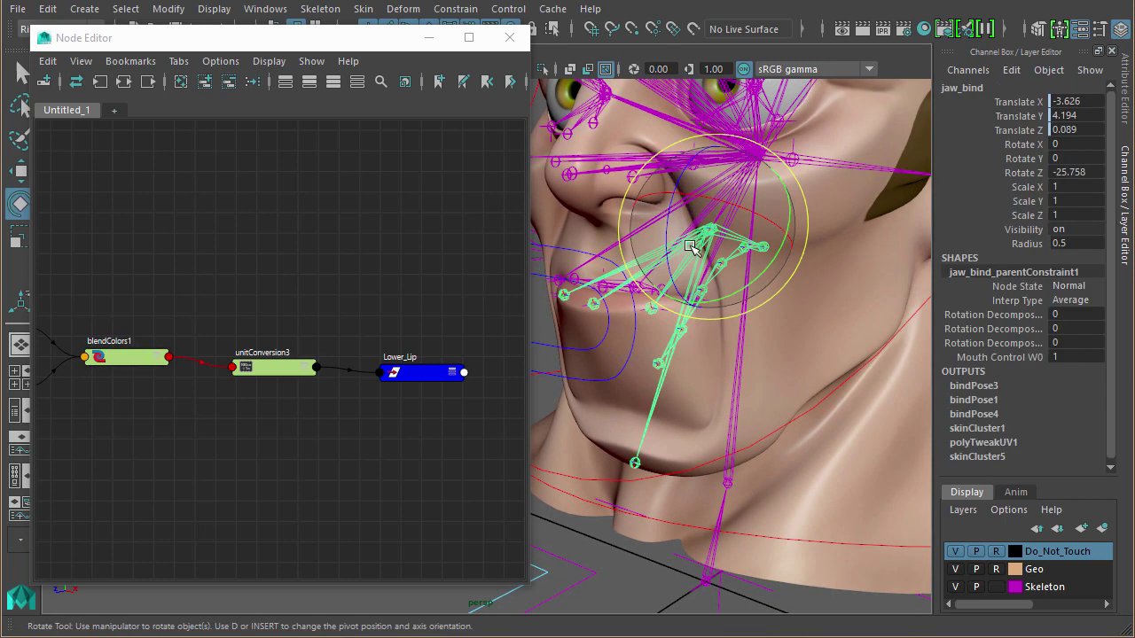
{"action": "mouse_move", "coordinate": [681, 246]}
{"action": "left_mouse_down"}
{"action": "mouse_move", "coordinate": [674, 234]}
{"action": "mouse_move", "coordinate": [700, 230]}
{"action": "mouse_move", "coordinate": [674, 245]}
{"action": "mouse_move", "coordinate": [700, 228]}
{"action": "mouse_move", "coordinate": [705, 248]}
{"action": "mouse_move", "coordinate": [687, 227]}
{"action": "mouse_move", "coordinate": [676, 238]}
{"action": "left_mouse_up"}
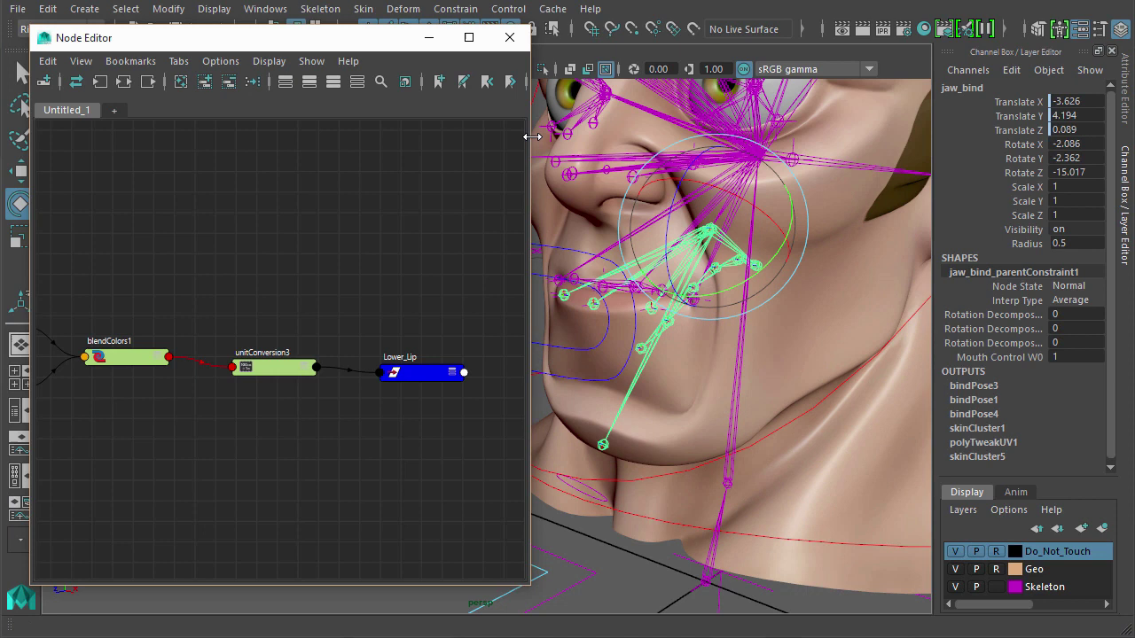
Step: Narrow the Node Editor, try swinging jaw_bind sideways to about -13.5 degrees in Y, and undo that rotation
{"action": "left_click_drag", "start_coordinate": [530, 137], "coordinate": [467, 137]}
{"action": "middle_click_drag", "start_coordinate": [804, 306], "coordinate": [884, 353], "text": "alt"}
{"action": "left_click_drag", "start_coordinate": [799, 310], "coordinate": [771, 306]}
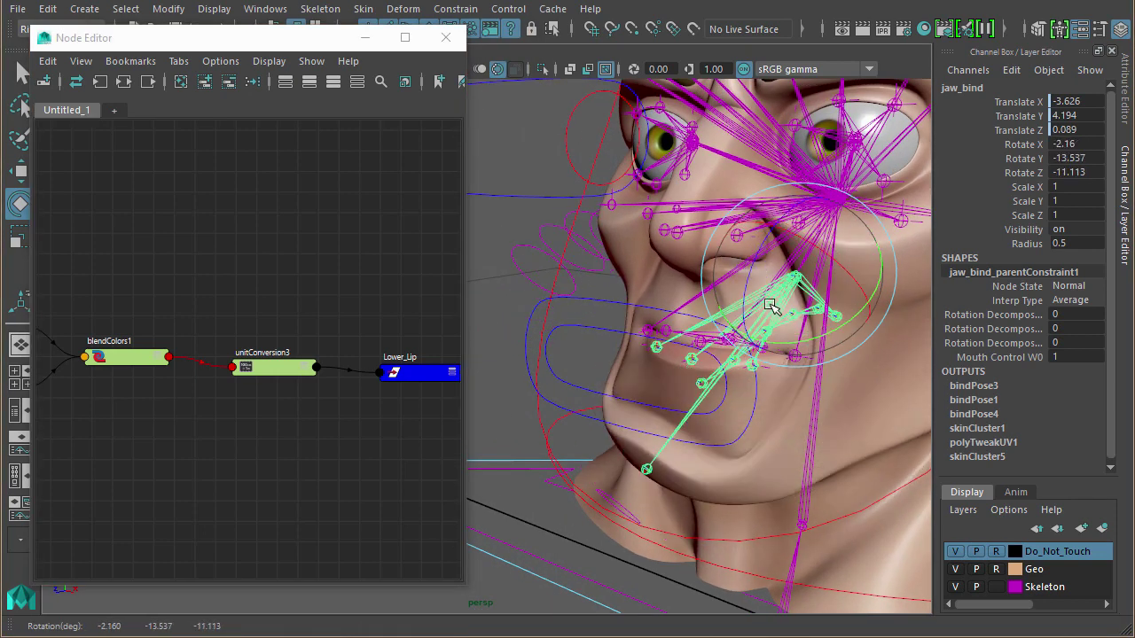
{"action": "key", "text": "ctrl+z"}
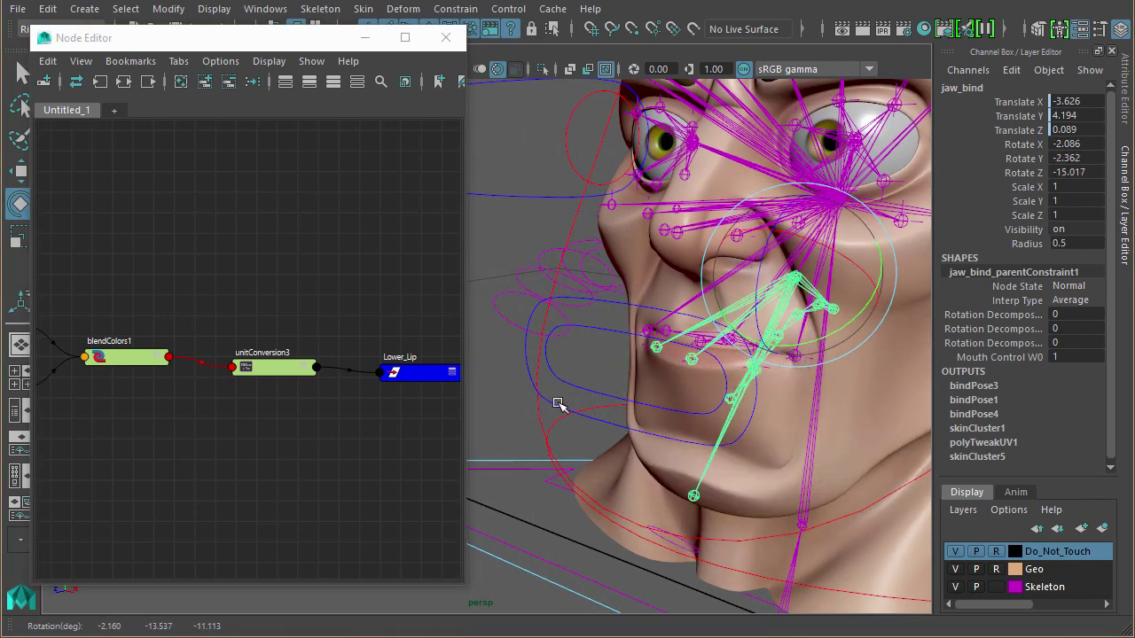
Step: Rotate Lips_Control to about 4.4, -0.8 and 0.4 degrees in X, Y and Z
{"action": "left_click", "coordinate": [591, 328]}
{"action": "left_click_drag", "start_coordinate": [777, 256], "coordinate": [775, 263]}
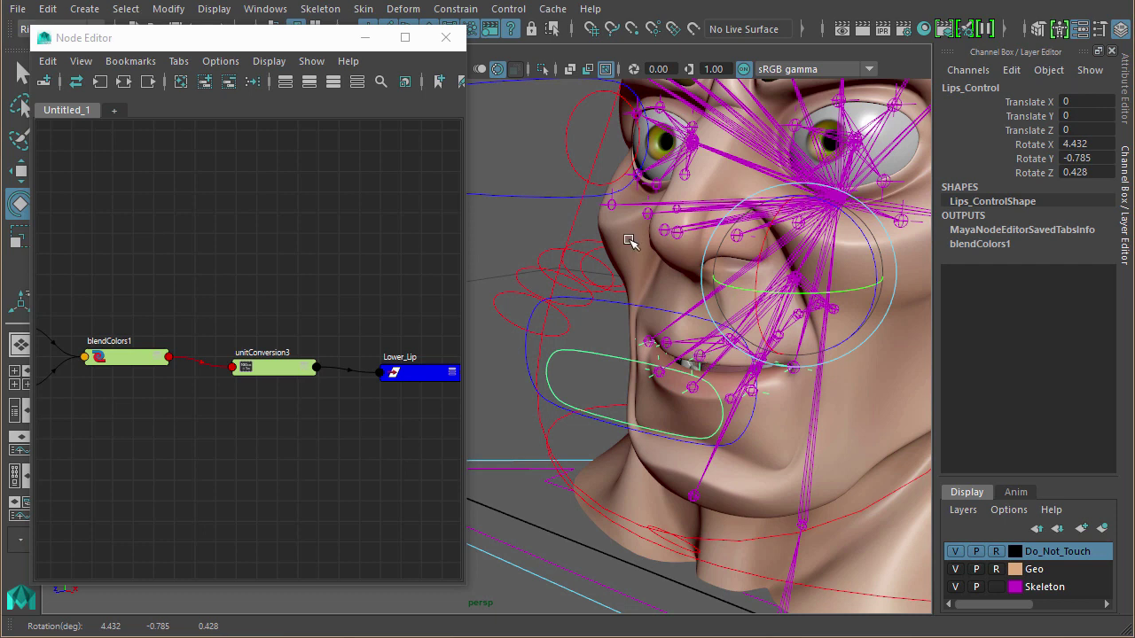
Step: Expand the Lips_Control node and connect its Rotate output to the Rotate input of Upper_Lip
{"action": "middle_click_drag", "start_coordinate": [42, 230], "coordinate": [266, 222], "text": "alt"}
{"action": "middle_click_drag", "start_coordinate": [104, 222], "coordinate": [210, 225], "text": "alt"}
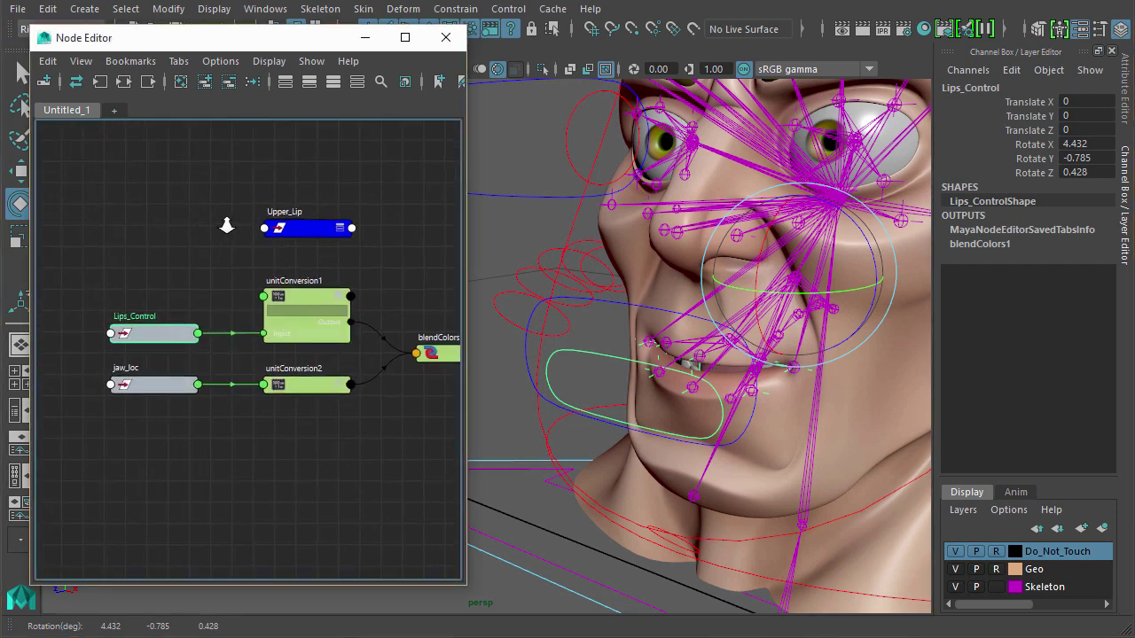
{"action": "scroll", "coordinate": [211, 232], "scroll_direction": "up", "scroll_amount": 2}
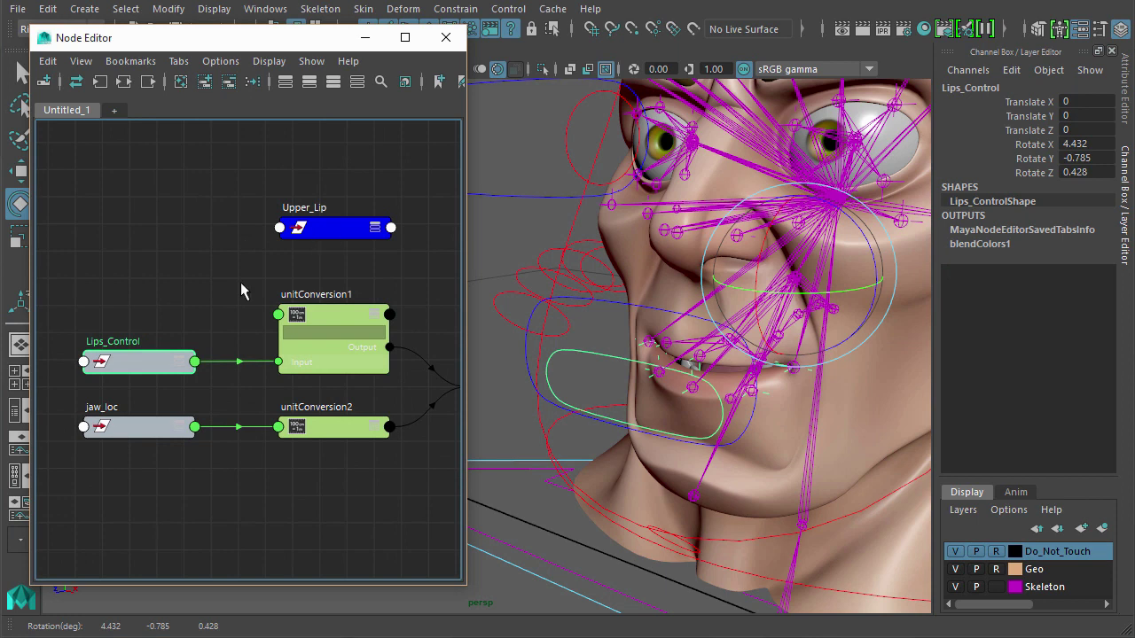
{"action": "left_click", "coordinate": [195, 364]}
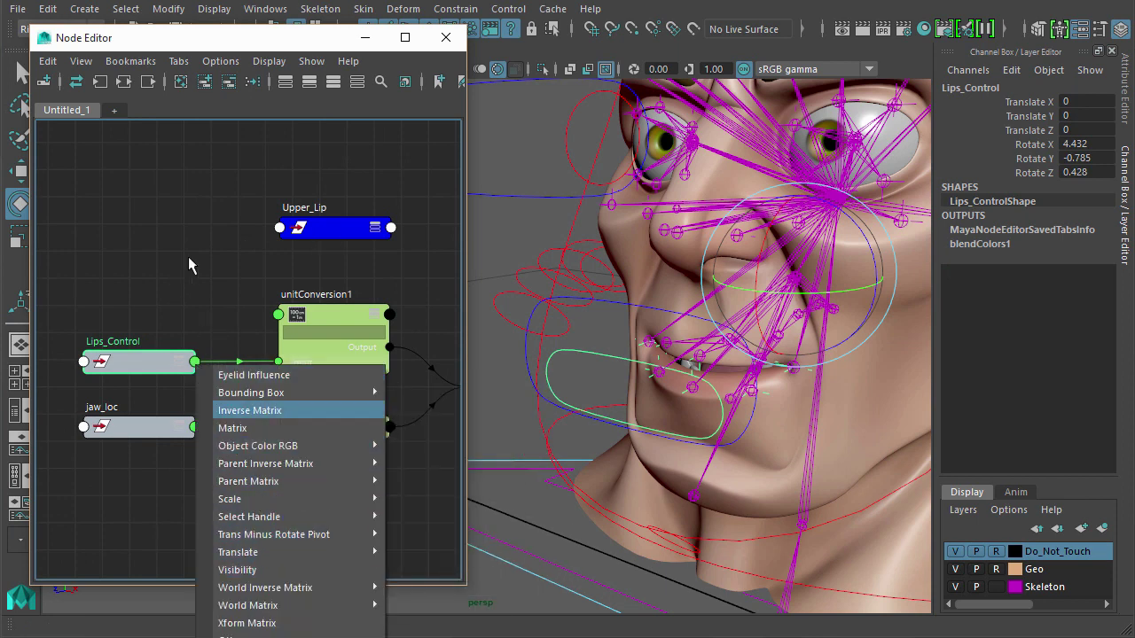
{"action": "left_click", "coordinate": [180, 370]}
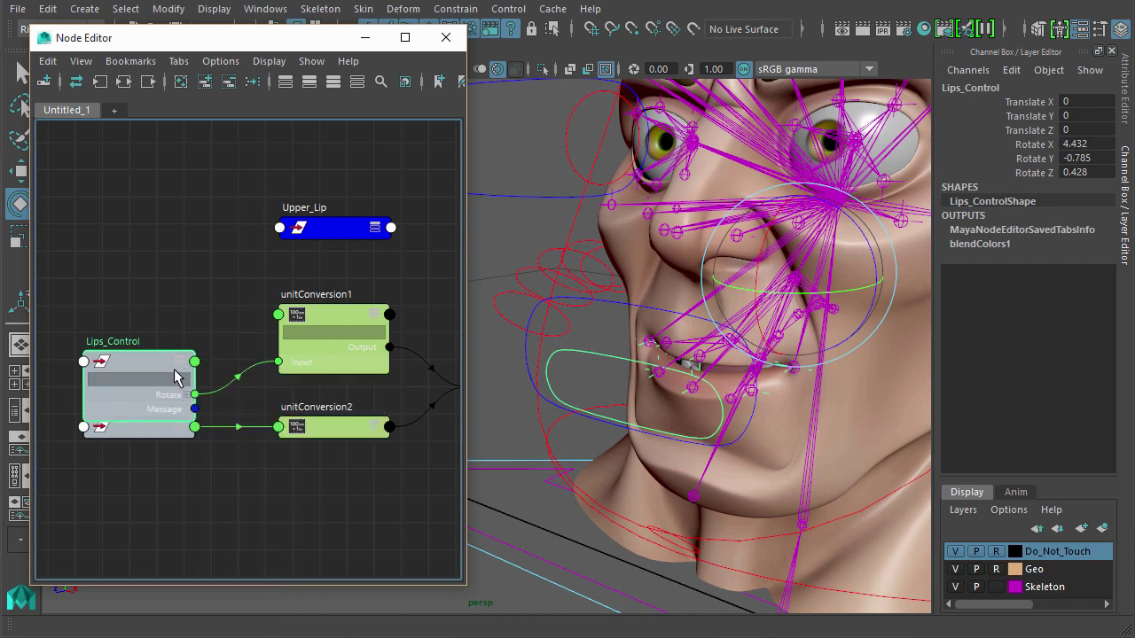
{"action": "left_click_drag", "start_coordinate": [196, 395], "coordinate": [281, 229]}
{"action": "left_click", "coordinate": [318, 239]}
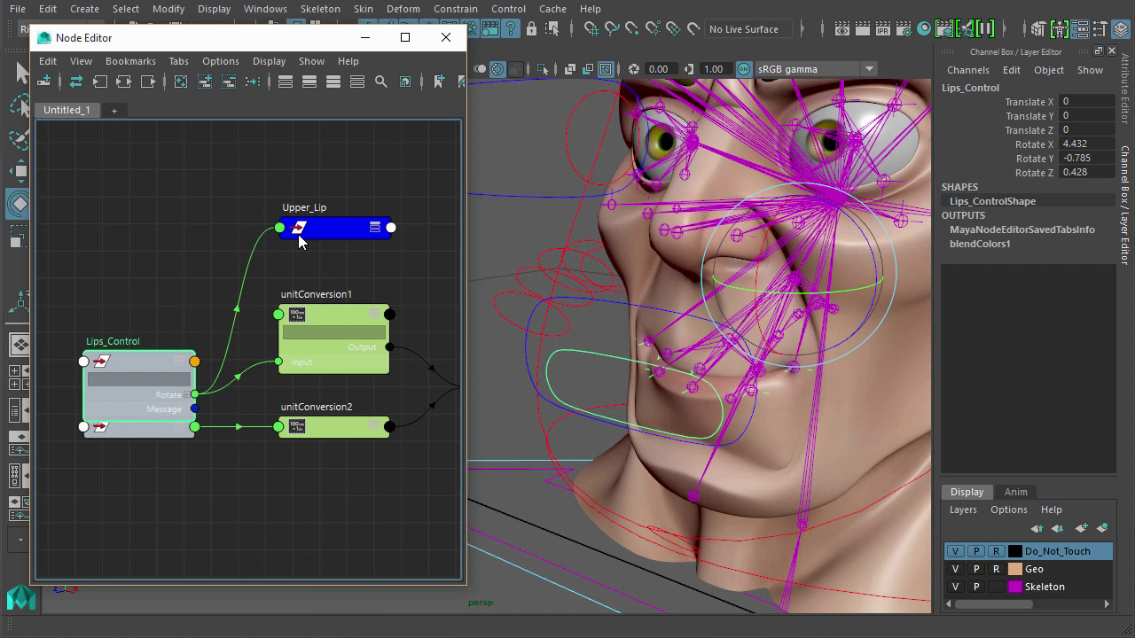
Step: Rotate Lips_Control freely to about 0.1, -1.3 and -4.8 degrees in X, Y and Z
{"action": "left_click", "coordinate": [599, 356]}
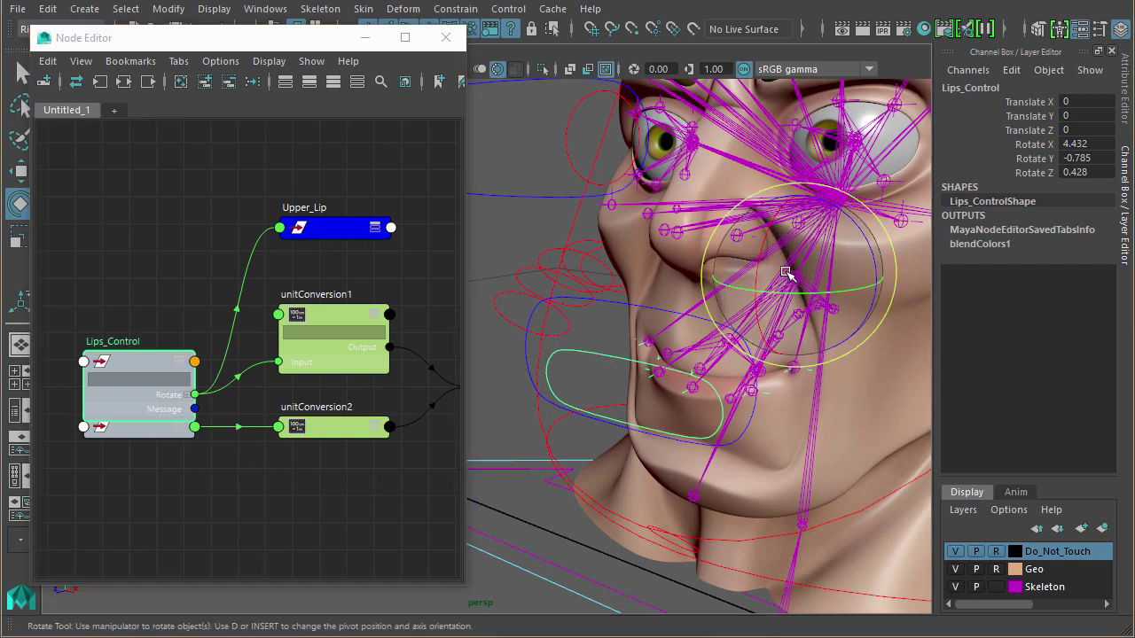
{"action": "mouse_move", "coordinate": [773, 266]}
{"action": "left_mouse_down"}
{"action": "mouse_move", "coordinate": [777, 277]}
{"action": "mouse_move", "coordinate": [781, 269]}
{"action": "left_mouse_up"}
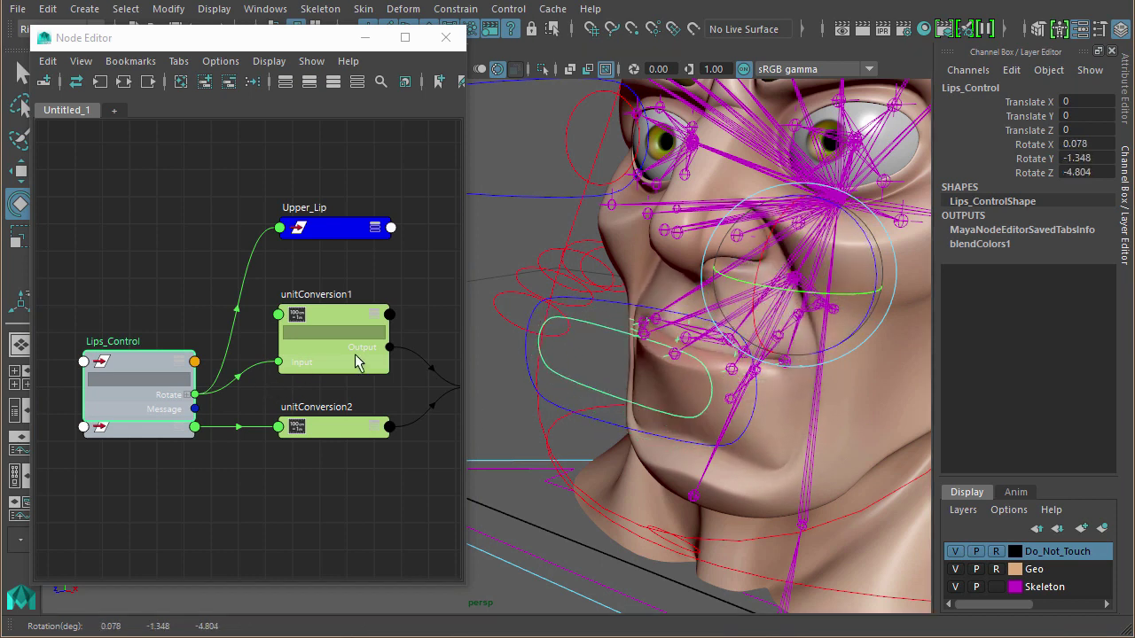
Step: Select the blendColors1 node in the graph and try sliding its Blender value interactively
{"action": "middle_click_drag", "start_coordinate": [358, 362], "coordinate": [98, 353], "text": "alt"}
{"action": "middle_click_drag", "start_coordinate": [309, 366], "coordinate": [276, 365], "text": "alt"}
{"action": "middle_click_drag", "start_coordinate": [390, 368], "coordinate": [331, 347], "text": "alt"}
{"action": "left_click", "coordinate": [164, 363]}
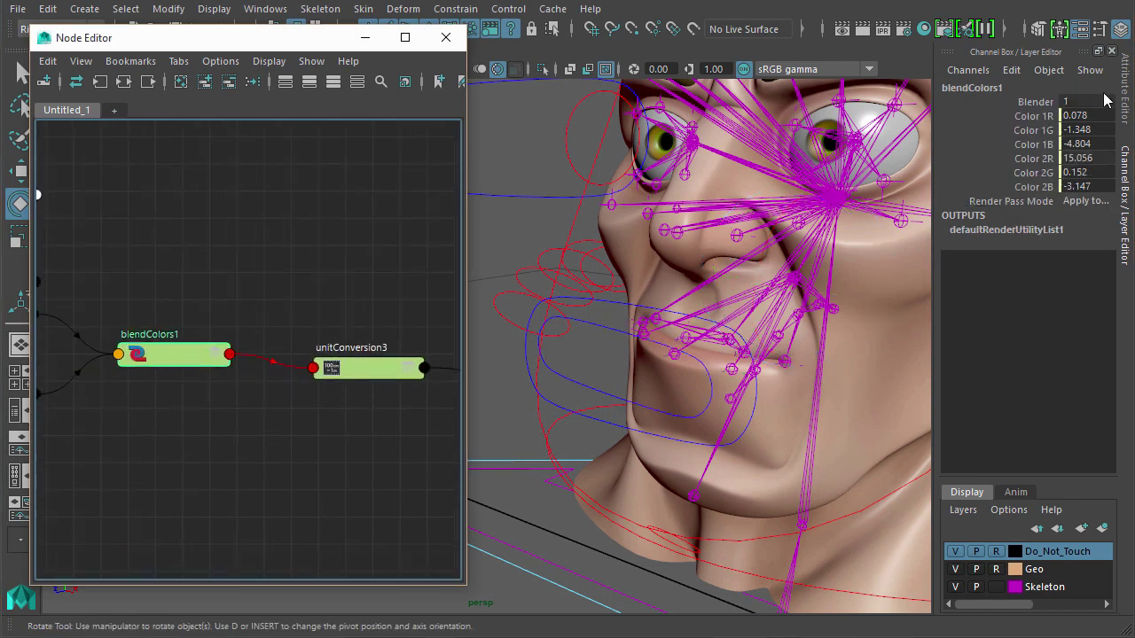
{"action": "left_click", "coordinate": [1034, 103]}
{"action": "middle_click_drag", "start_coordinate": [788, 193], "coordinate": [819, 195]}
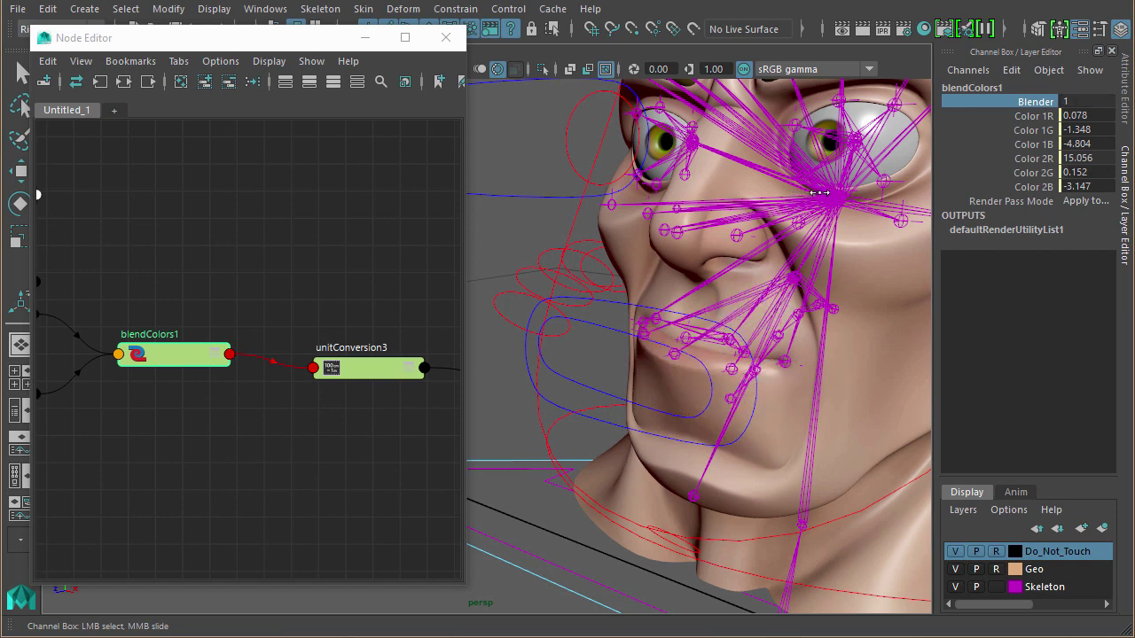
Step: Select the Sticky Lips slider on the facial control board, add it to the node graph, and widen the Node Editor
{"action": "right_click_drag", "start_coordinate": [801, 457], "coordinate": [576, 323], "text": "alt"}
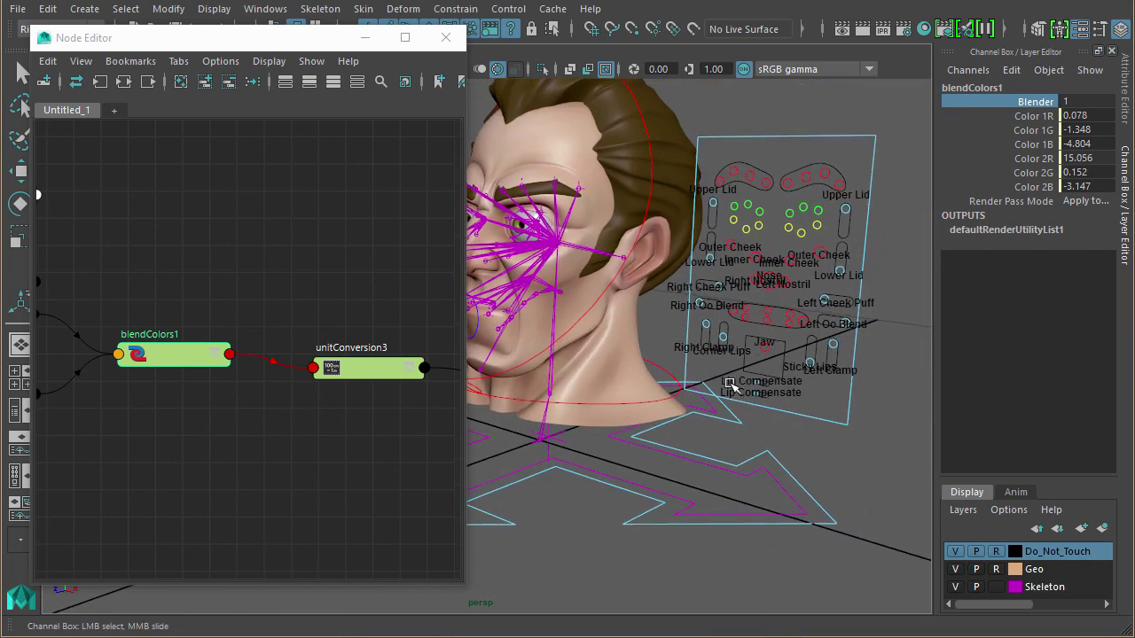
{"action": "left_click", "coordinate": [810, 362]}
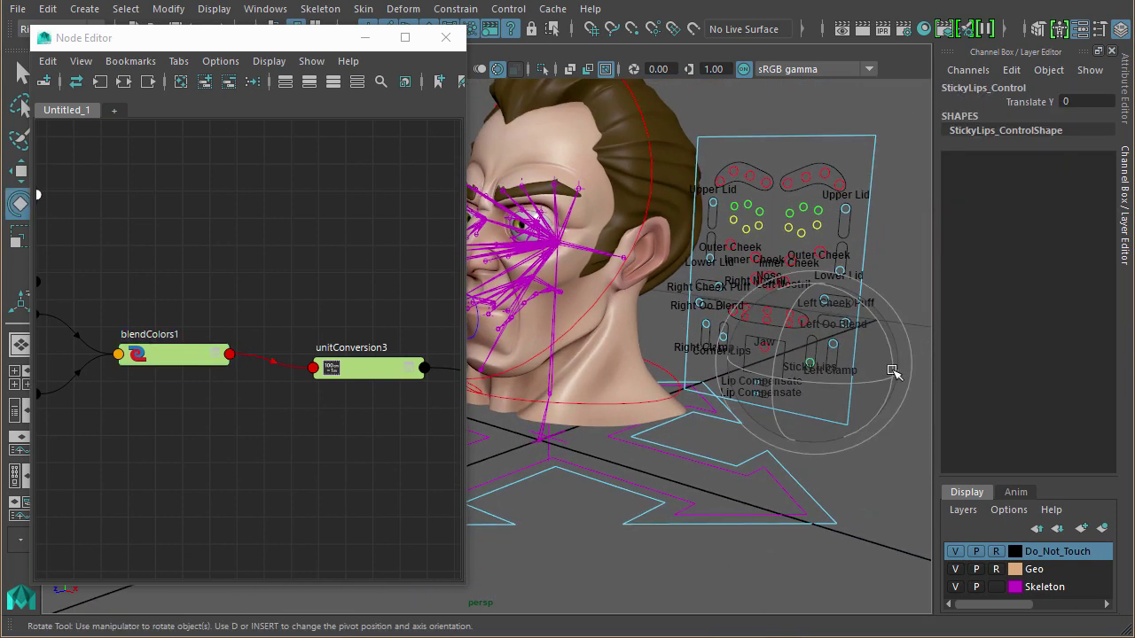
{"action": "left_click", "coordinate": [204, 82]}
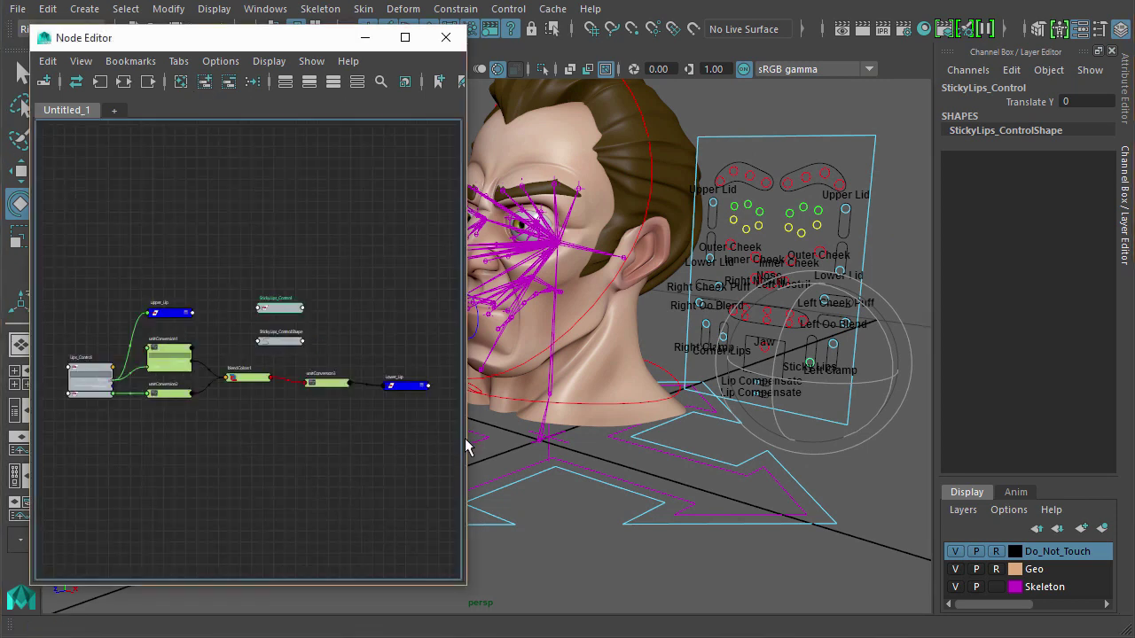
{"action": "left_click_drag", "start_coordinate": [469, 441], "coordinate": [643, 441]}
{"action": "scroll", "coordinate": [421, 453], "scroll_direction": "up", "scroll_amount": 5}
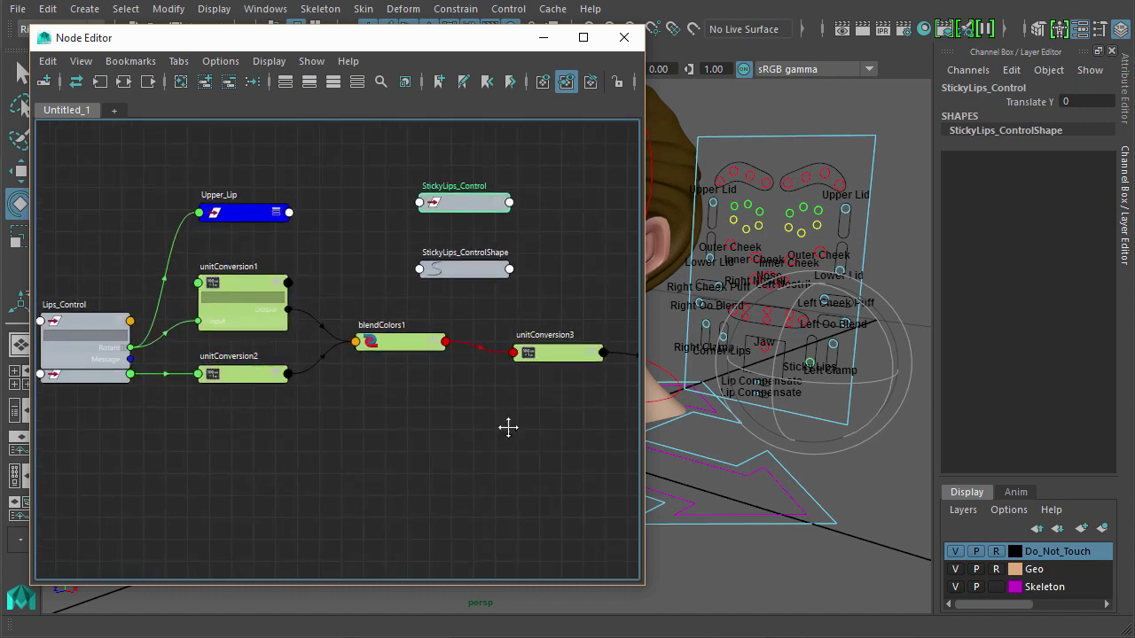
Step: Connect Translate Y of StickyLips_Control directly to the Blender input of blendColors1
{"action": "middle_click_drag", "start_coordinate": [379, 473], "coordinate": [291, 481], "text": "alt"}
{"action": "right_click_drag", "start_coordinate": [291, 481], "coordinate": [347, 471], "text": "alt"}
{"action": "middle_click_drag", "start_coordinate": [378, 460], "coordinate": [473, 461], "text": "alt"}
{"action": "left_click", "coordinate": [405, 222]}
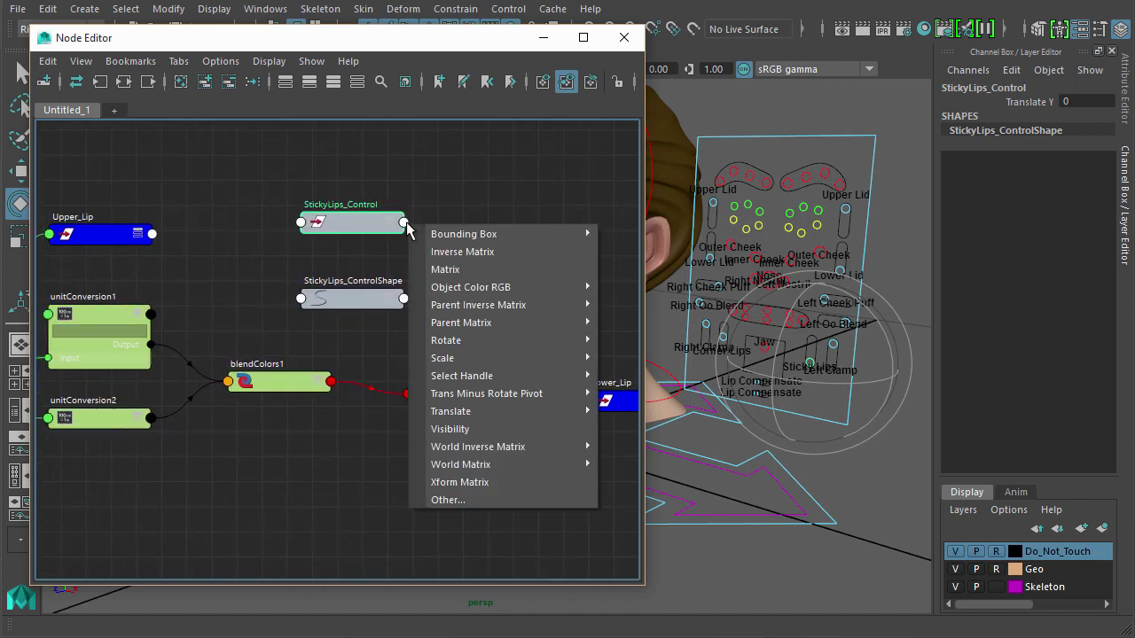
{"action": "mouse_move", "coordinate": [594, 411]}
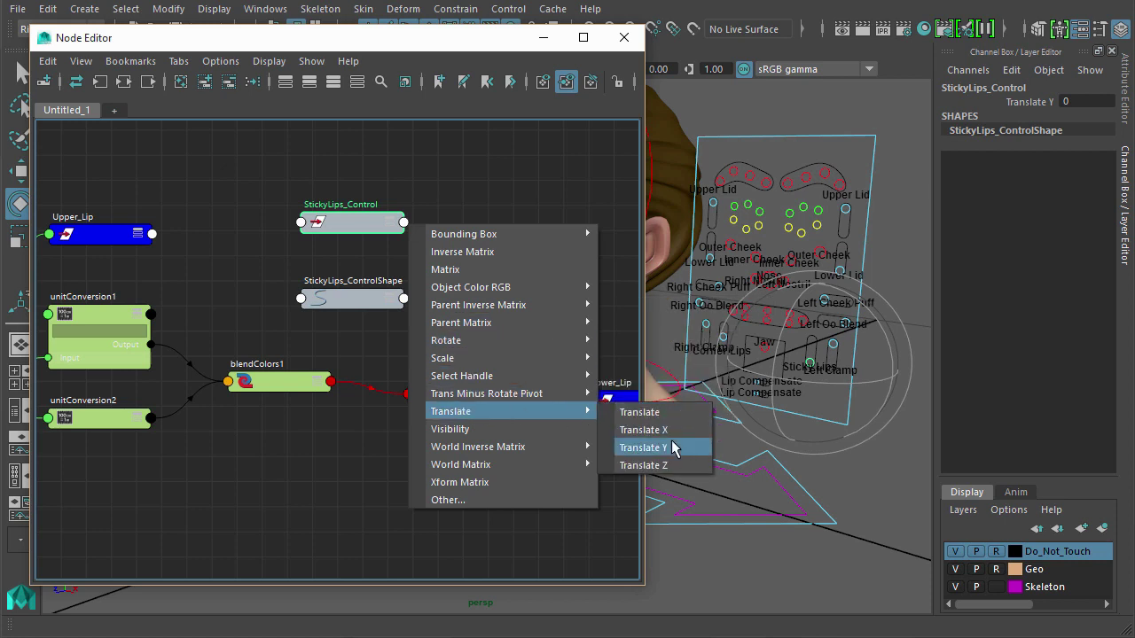
{"action": "left_click", "coordinate": [665, 447]}
{"action": "left_click", "coordinate": [227, 382]}
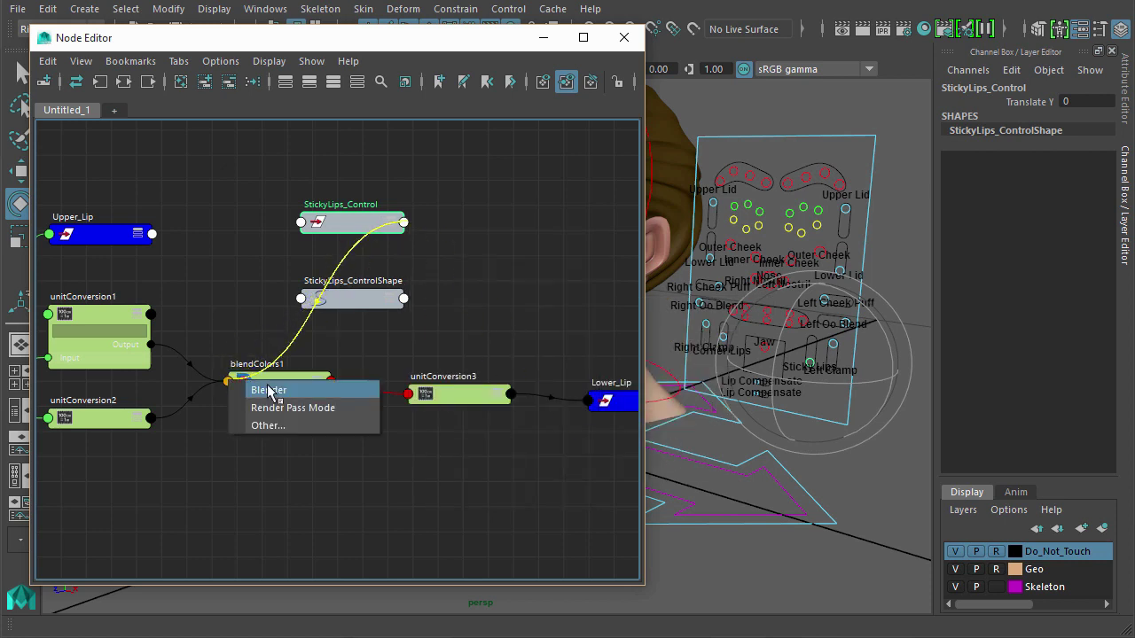
{"action": "left_click", "coordinate": [266, 390]}
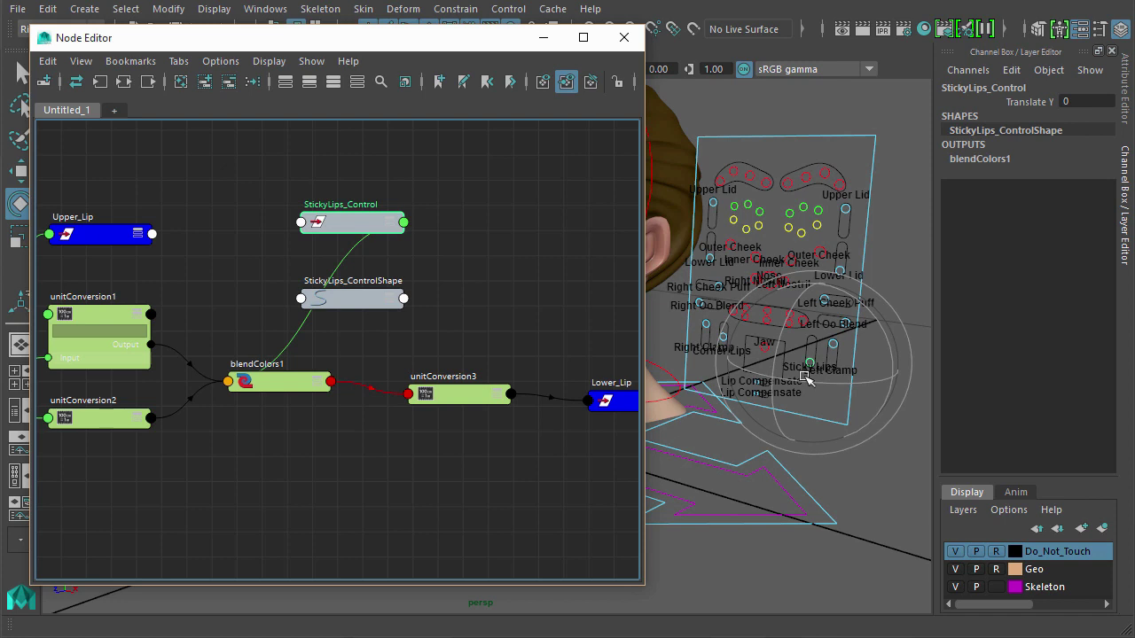
Step: Move StickyLips_Control up its slider to a Translate Y of 2
{"action": "middle_click_drag", "start_coordinate": [802, 376], "coordinate": [814, 376], "text": "alt"}
{"action": "key", "text": "w"}
{"action": "left_click_drag", "start_coordinate": [831, 277], "coordinate": [826, 219]}
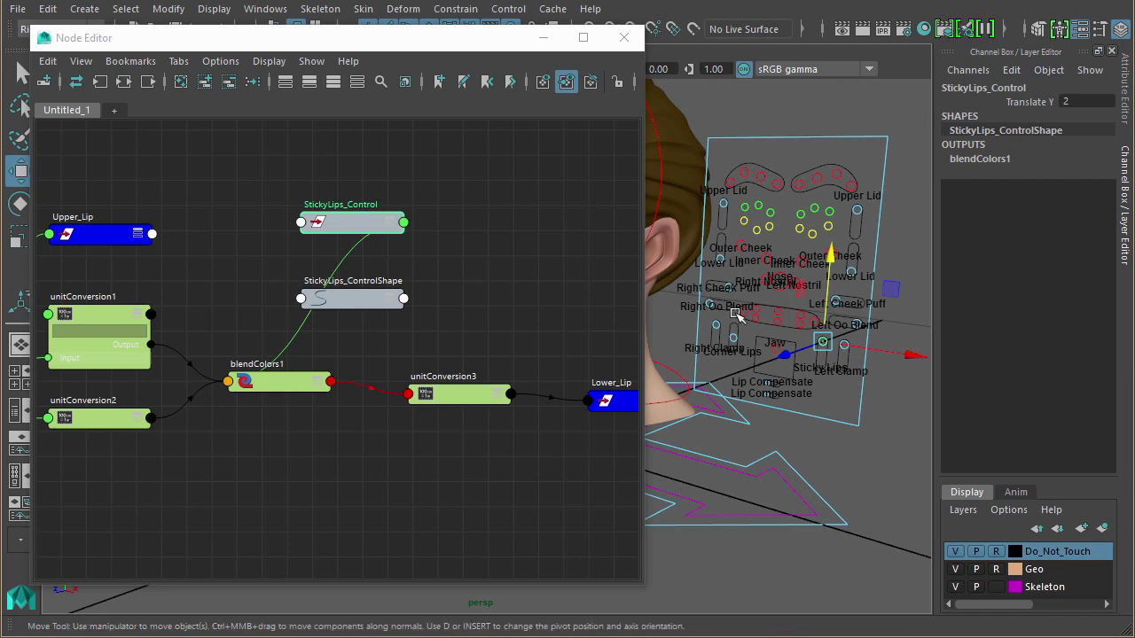
{"action": "left_click_drag", "start_coordinate": [739, 316], "coordinate": [896, 302], "text": "alt"}
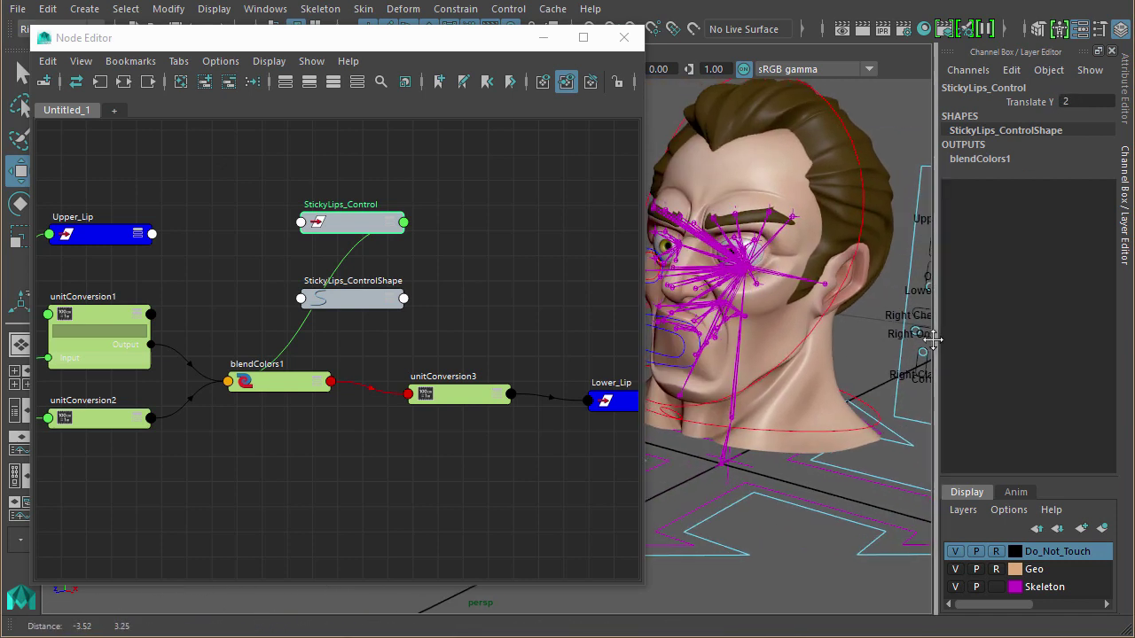
Step: Create a multiplyDivide node in an empty area of the node graph
{"action": "left_click", "coordinate": [468, 278]}
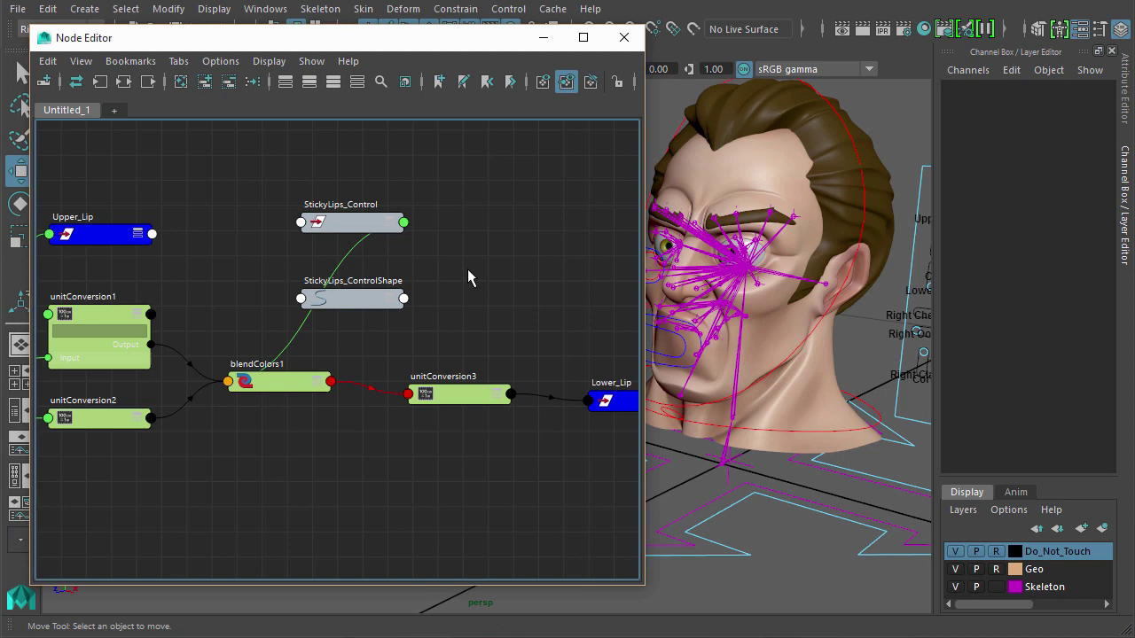
{"action": "key", "text": "Tab"}
{"action": "type", "text": "multip"}
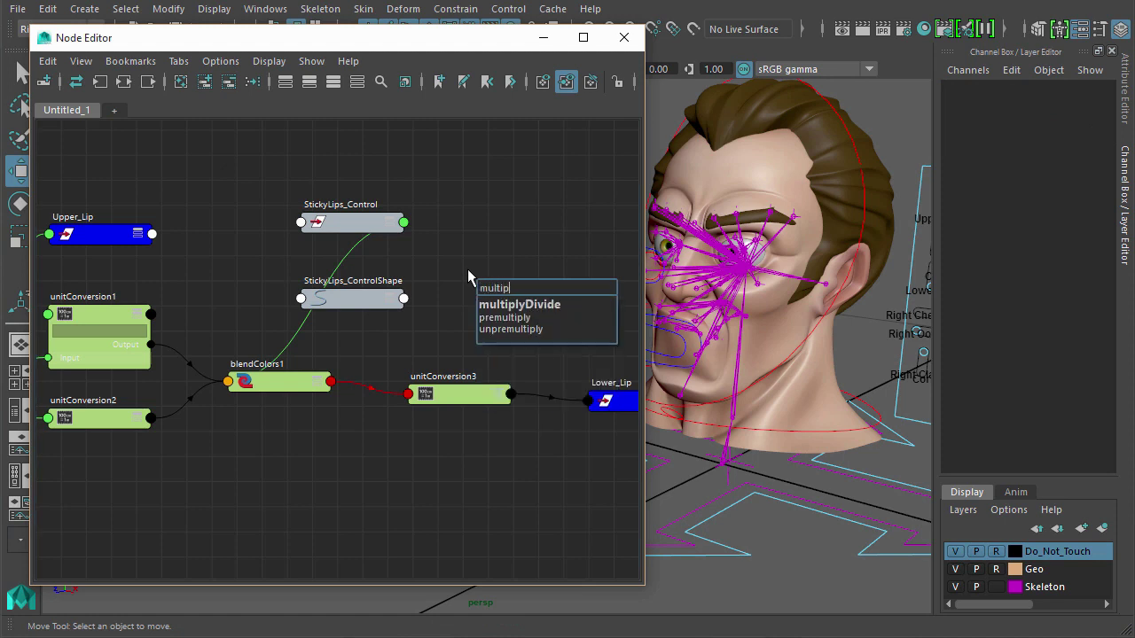
{"action": "left_click", "coordinate": [556, 306]}
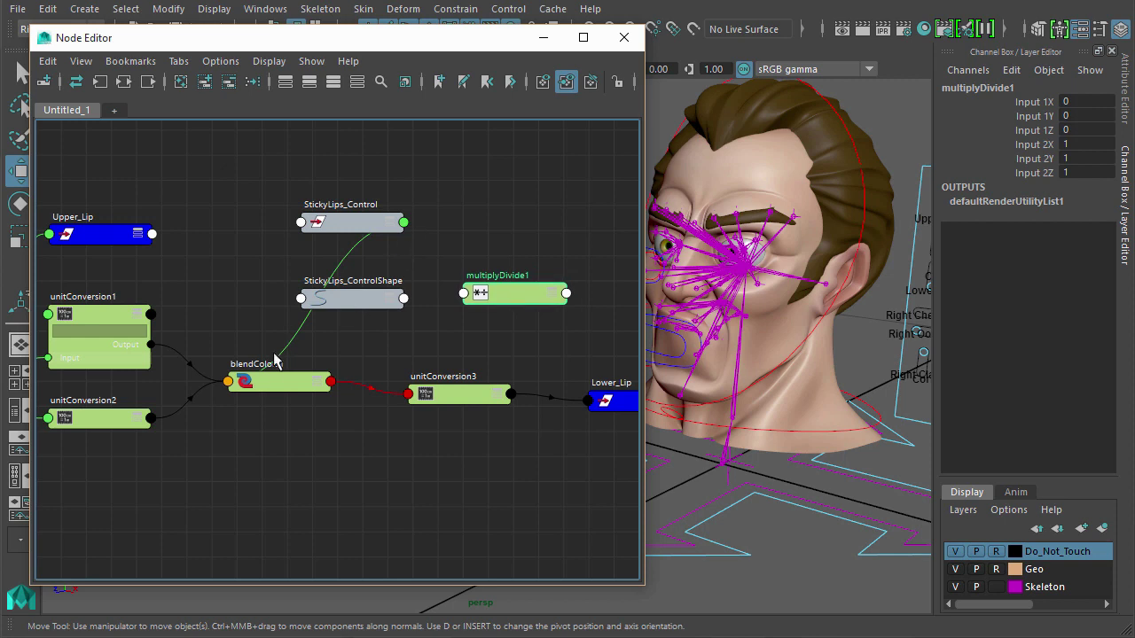
Step: Check the Blender value of blendColors1 against the Translate Y of StickyLips_Control and its slider position
{"action": "left_click", "coordinate": [272, 384]}
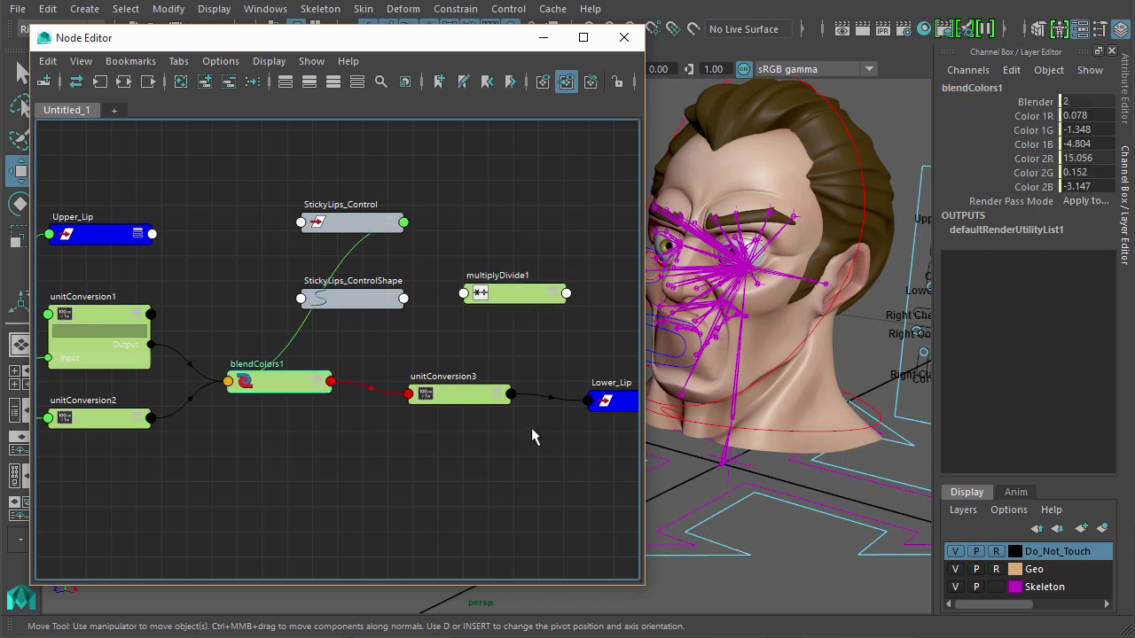
{"action": "left_click", "coordinate": [345, 231]}
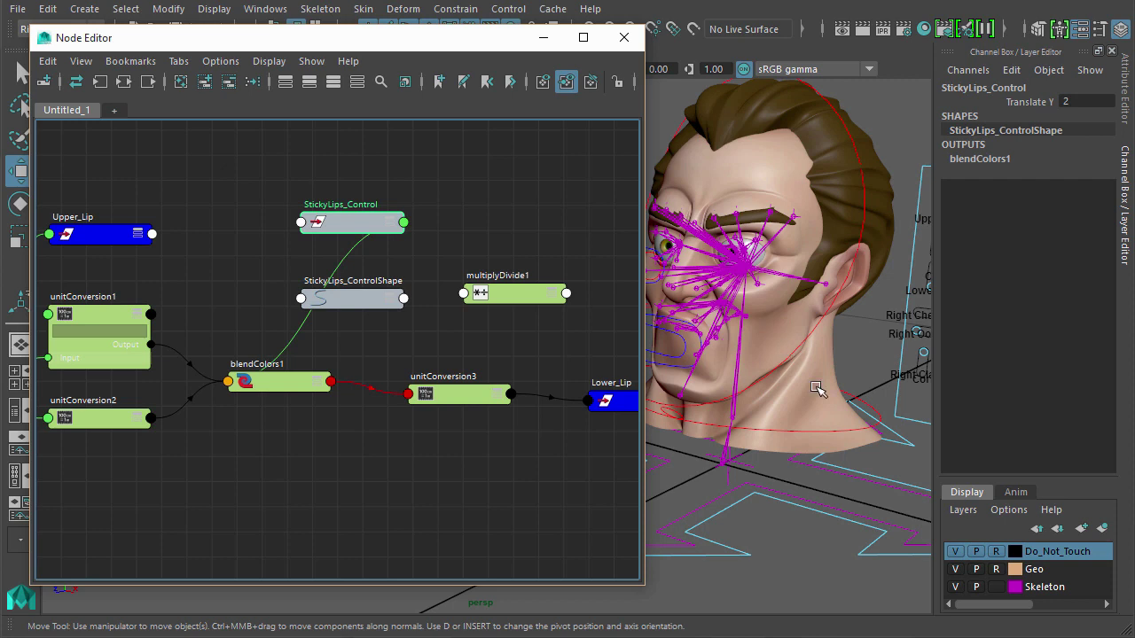
{"action": "middle_click_drag", "start_coordinate": [843, 415], "coordinate": [651, 393], "text": "alt"}
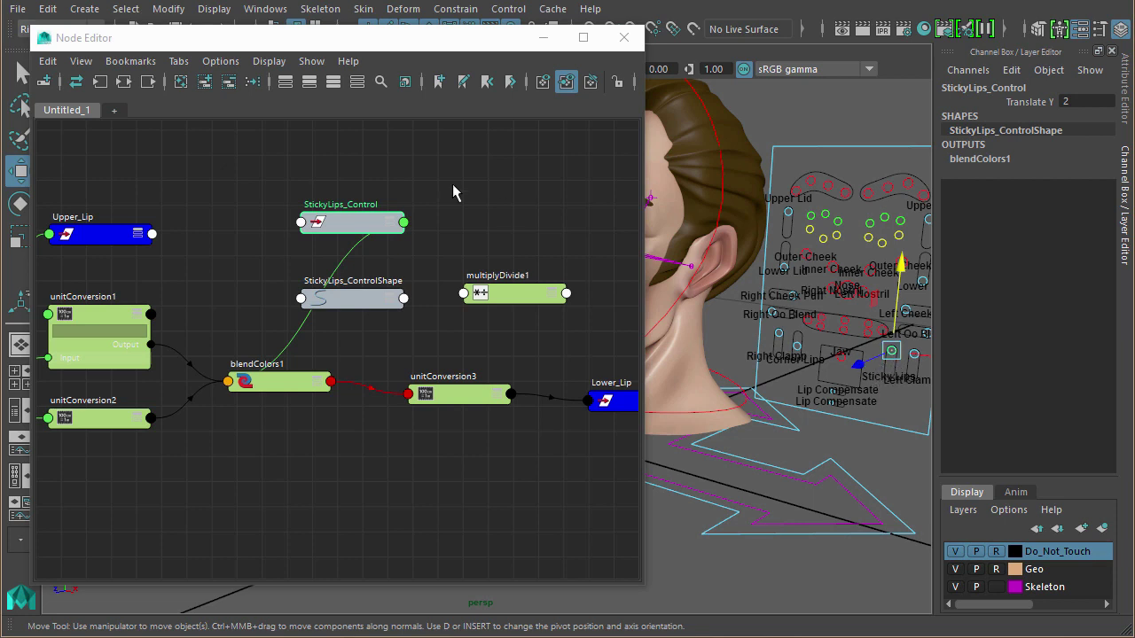
{"action": "middle_click_drag", "start_coordinate": [528, 246], "coordinate": [461, 241]}
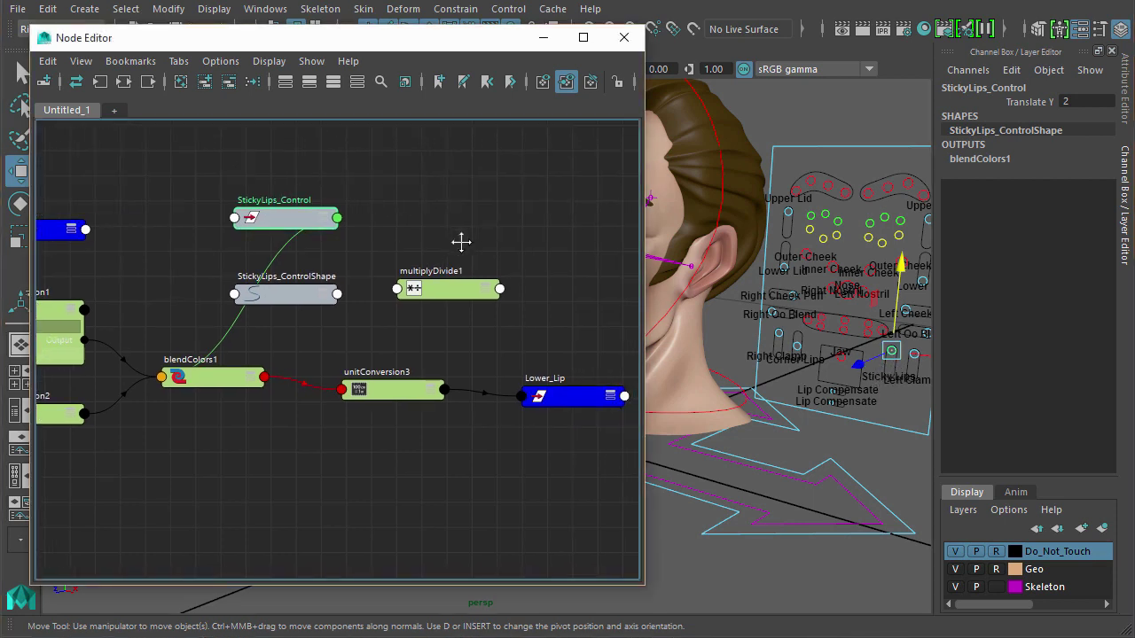
{"action": "left_click", "coordinate": [343, 223]}
{"action": "mouse_move", "coordinate": [410, 302]}
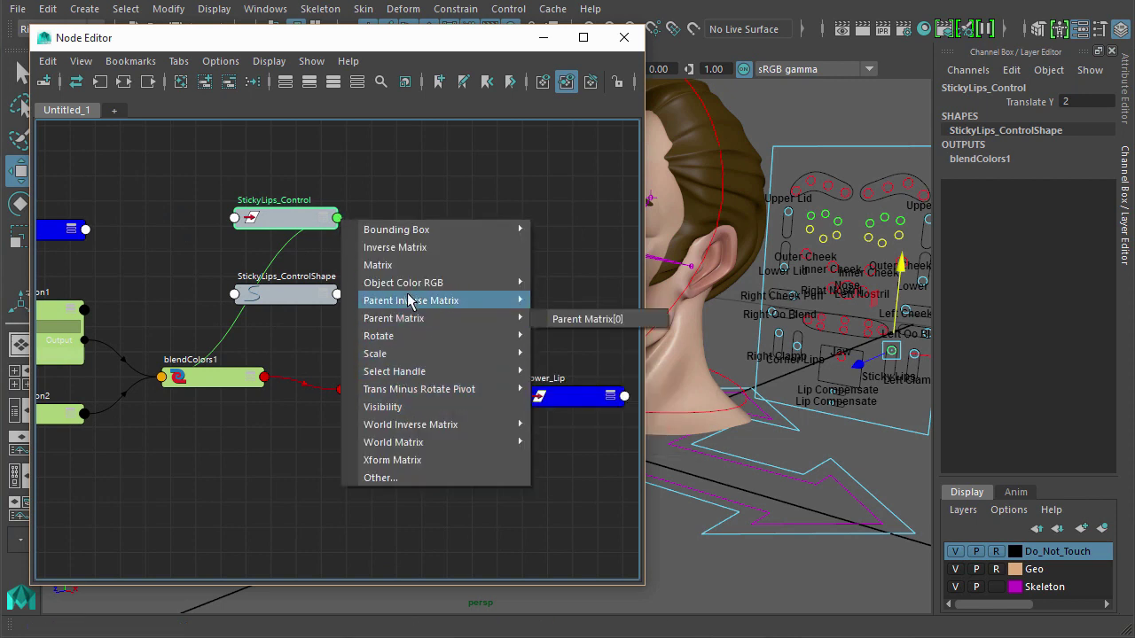
{"action": "left_click", "coordinate": [228, 471]}
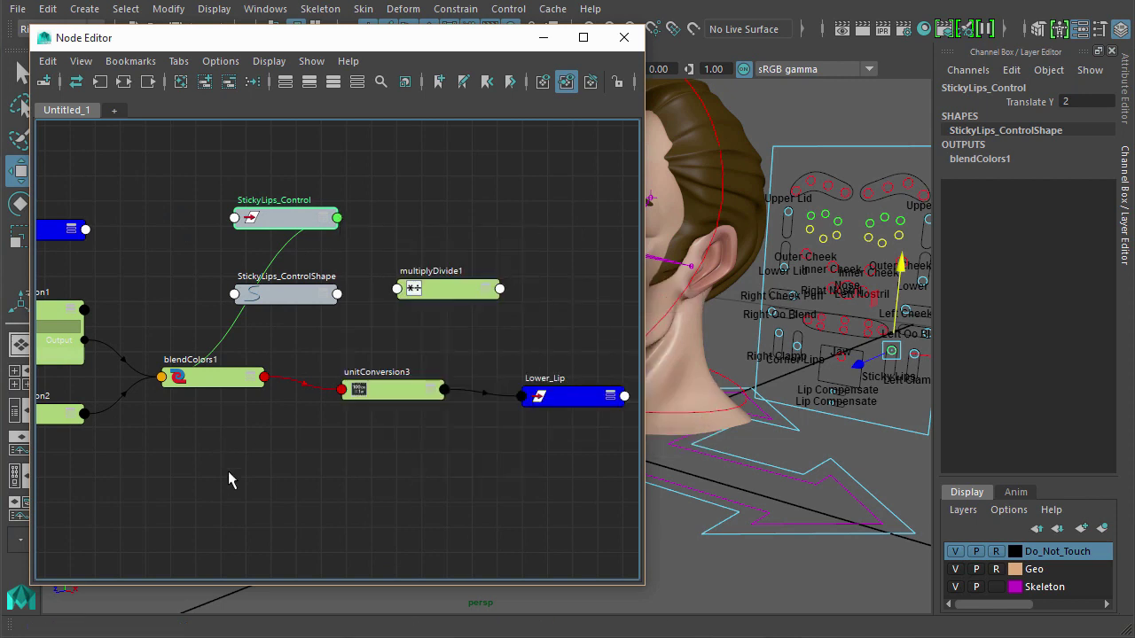
Step: Expand the StickyLips_Control node, move it clear of its shape node, and connect its Translate Y to Input 1X of multiplyDivide1
{"action": "left_click", "coordinate": [315, 219]}
{"action": "left_click", "coordinate": [327, 250]}
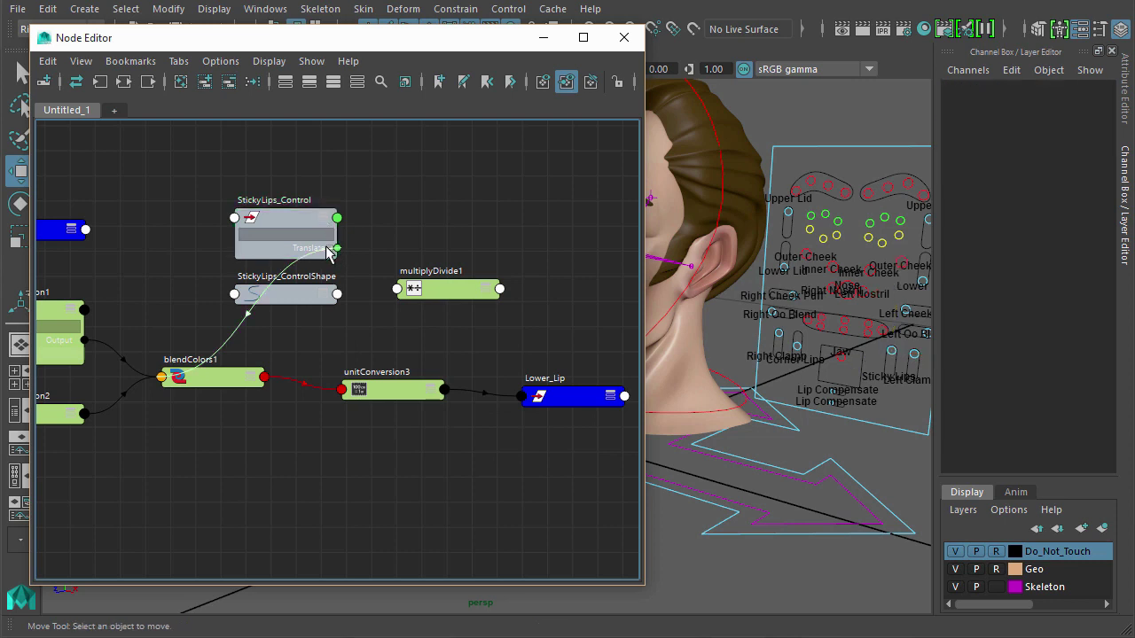
{"action": "left_click_drag", "start_coordinate": [302, 225], "coordinate": [220, 155]}
{"action": "left_click", "coordinate": [248, 178]}
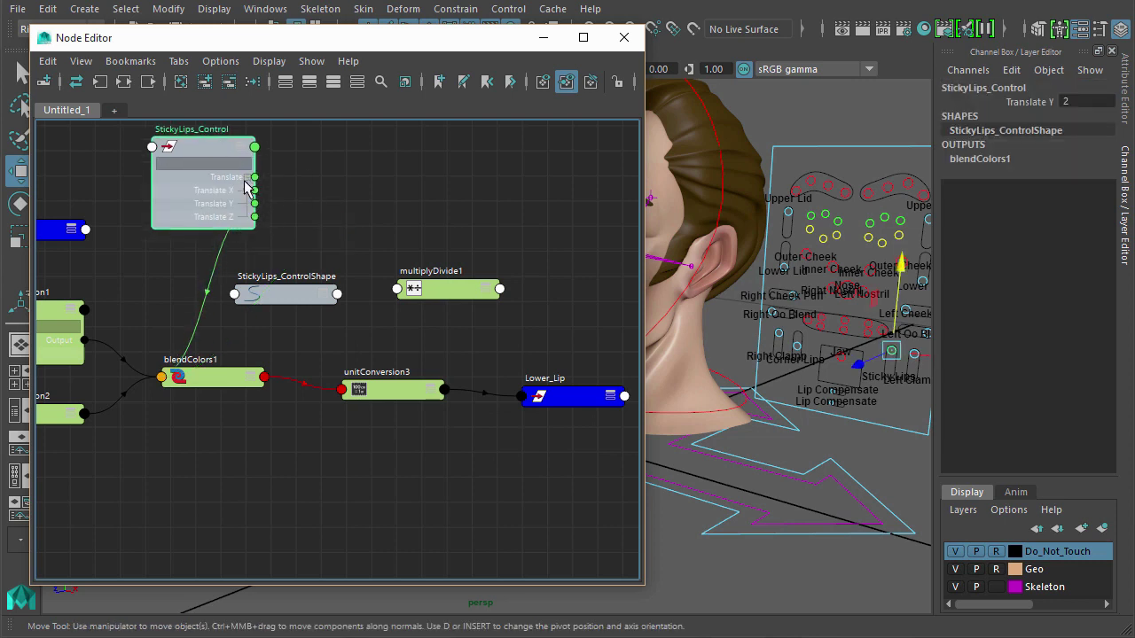
{"action": "left_click_drag", "start_coordinate": [254, 205], "coordinate": [403, 291]}
{"action": "mouse_move", "coordinate": [470, 299]}
{"action": "left_click", "coordinate": [550, 300]}
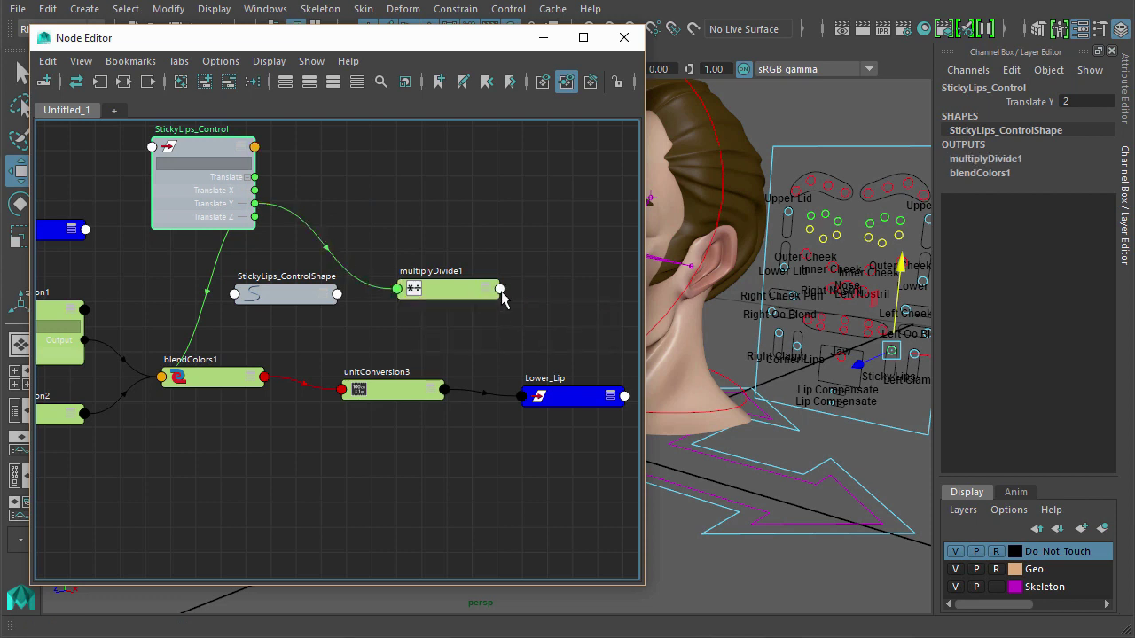
Step: Connect an output of multiplyDivide1 to blendColors1 and delete the direct link from StickyLips_Control to blendColors1
{"action": "left_click", "coordinate": [501, 294]}
{"action": "mouse_move", "coordinate": [540, 336]}
{"action": "left_click", "coordinate": [652, 358]}
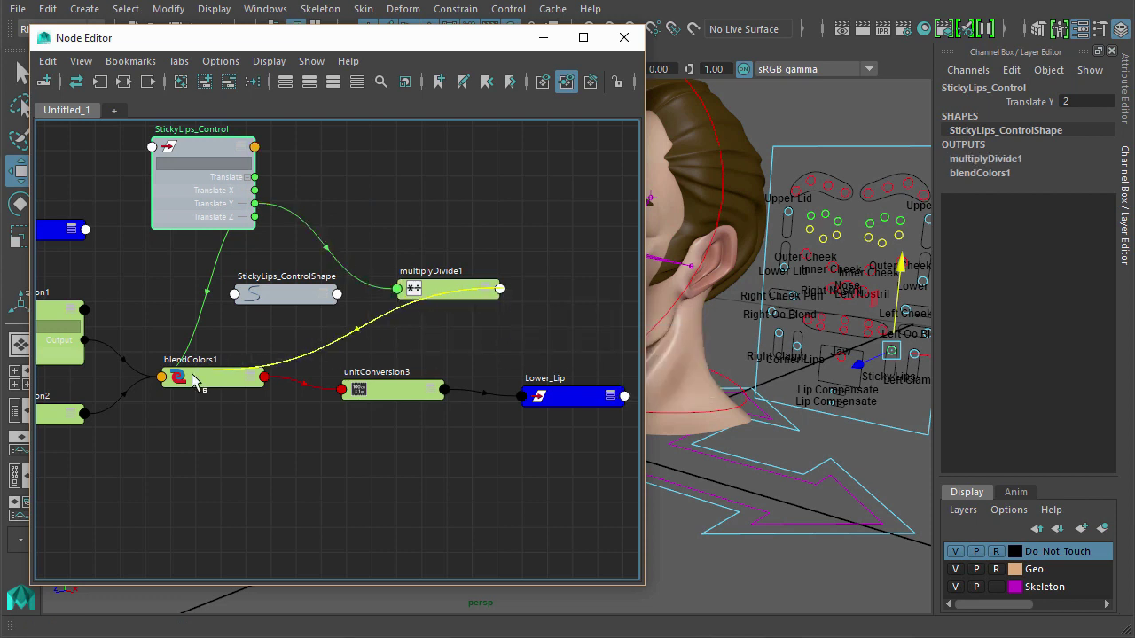
{"action": "left_click", "coordinate": [162, 378]}
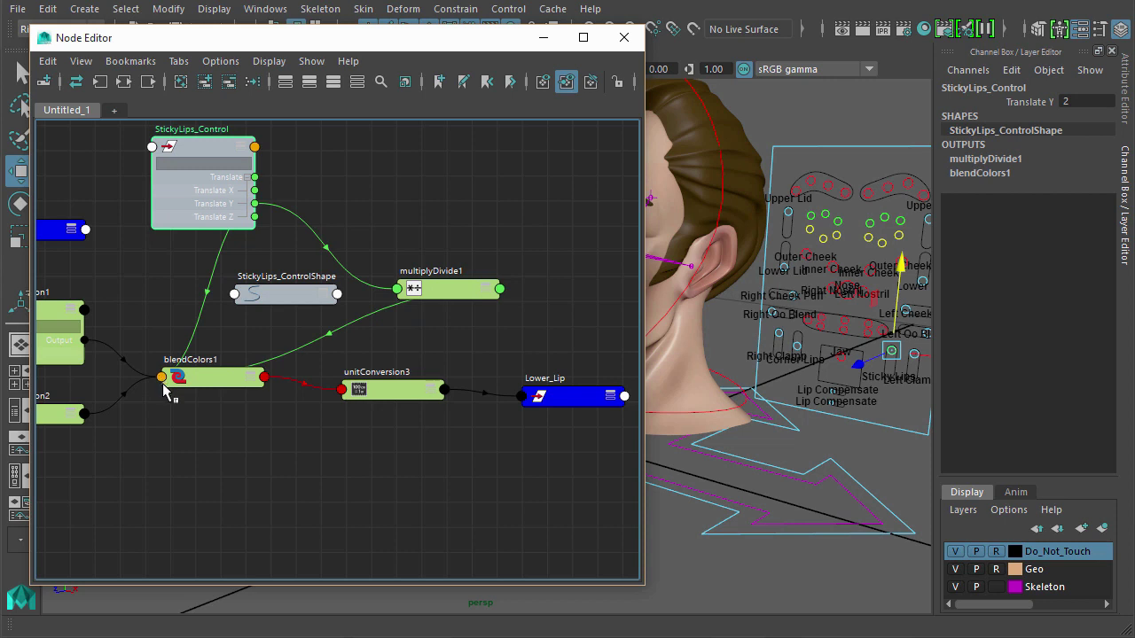
{"action": "left_click", "coordinate": [265, 333]}
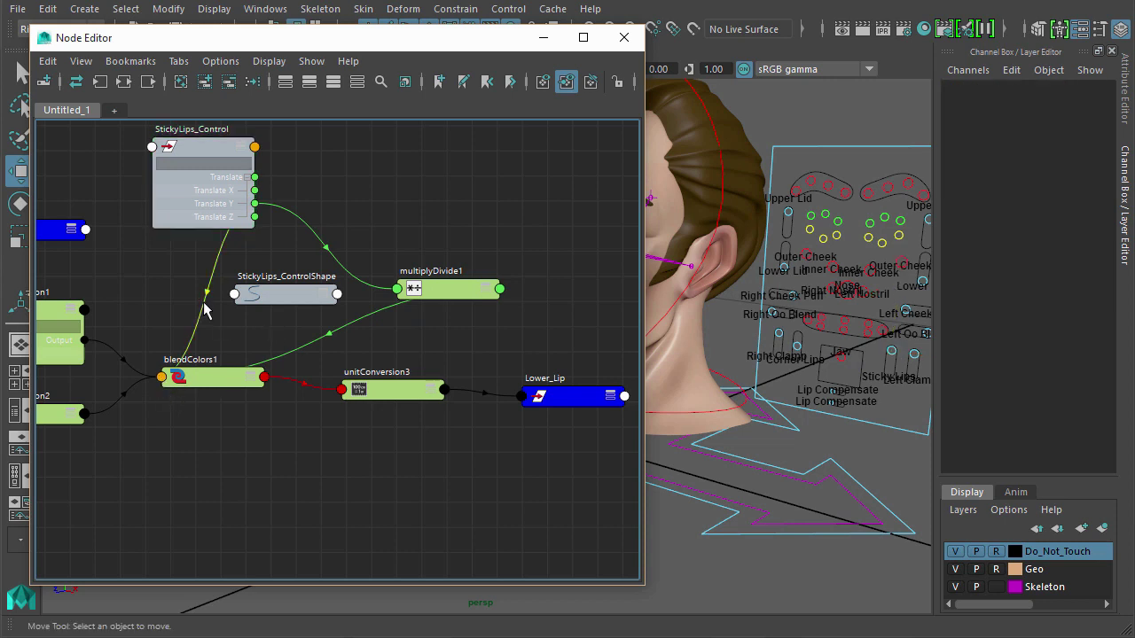
{"action": "left_click", "coordinate": [202, 307]}
{"action": "key", "text": "Delete"}
{"action": "left_click", "coordinate": [500, 290]}
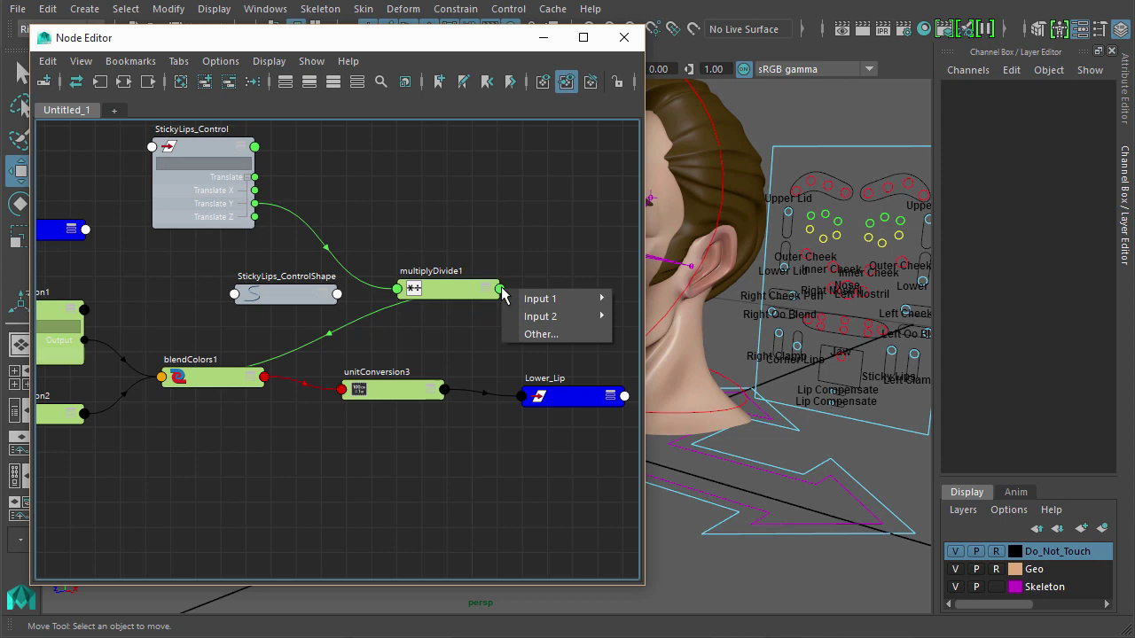
{"action": "mouse_move", "coordinate": [549, 317]}
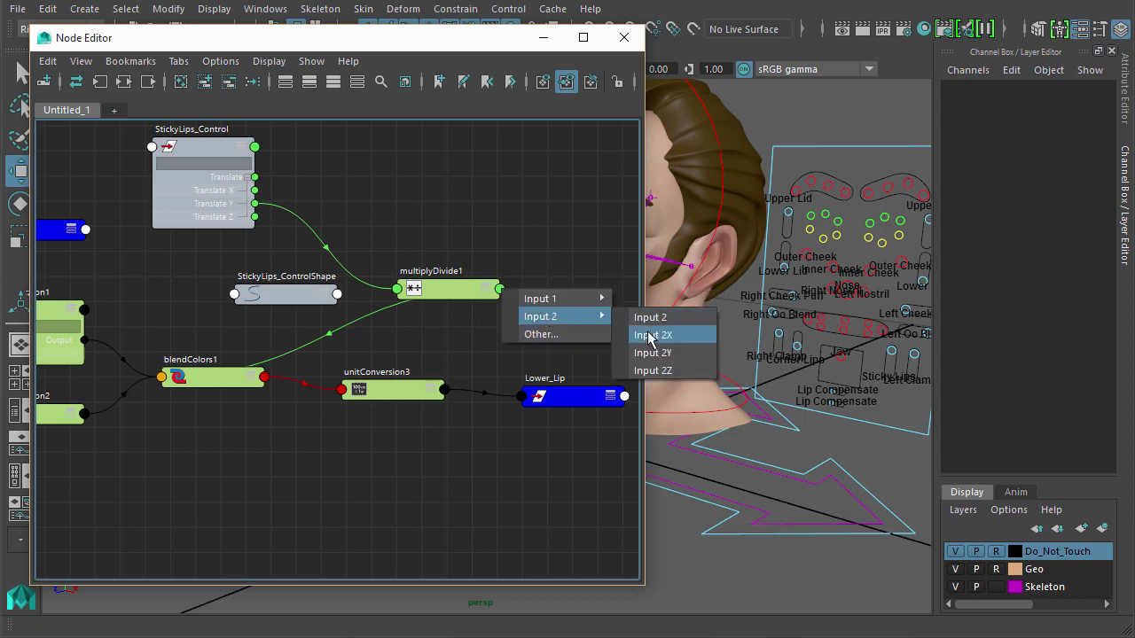
{"action": "left_click", "coordinate": [645, 331]}
{"action": "left_click", "coordinate": [265, 381]}
{"action": "left_click", "coordinate": [500, 291]}
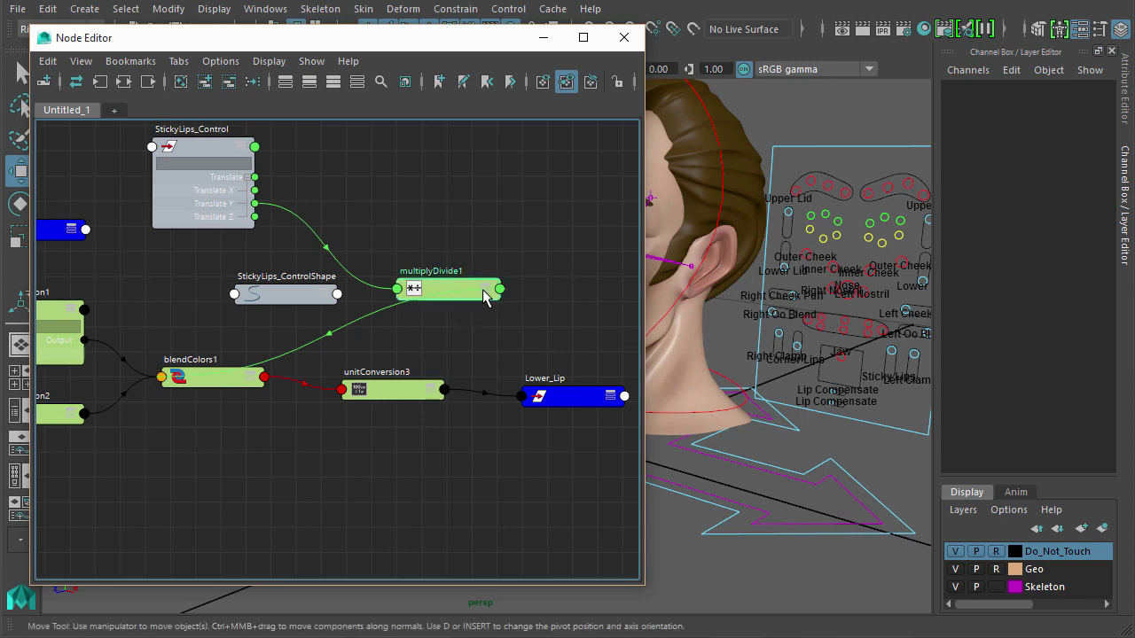
Step: Expand multiplyDivide1 and move it beside StickyLips_Control, then connect its output to the Blender input of blendColors1 and expand that node
{"action": "left_click", "coordinate": [484, 297]}
{"action": "left_click_drag", "start_coordinate": [450, 293], "coordinate": [440, 162]}
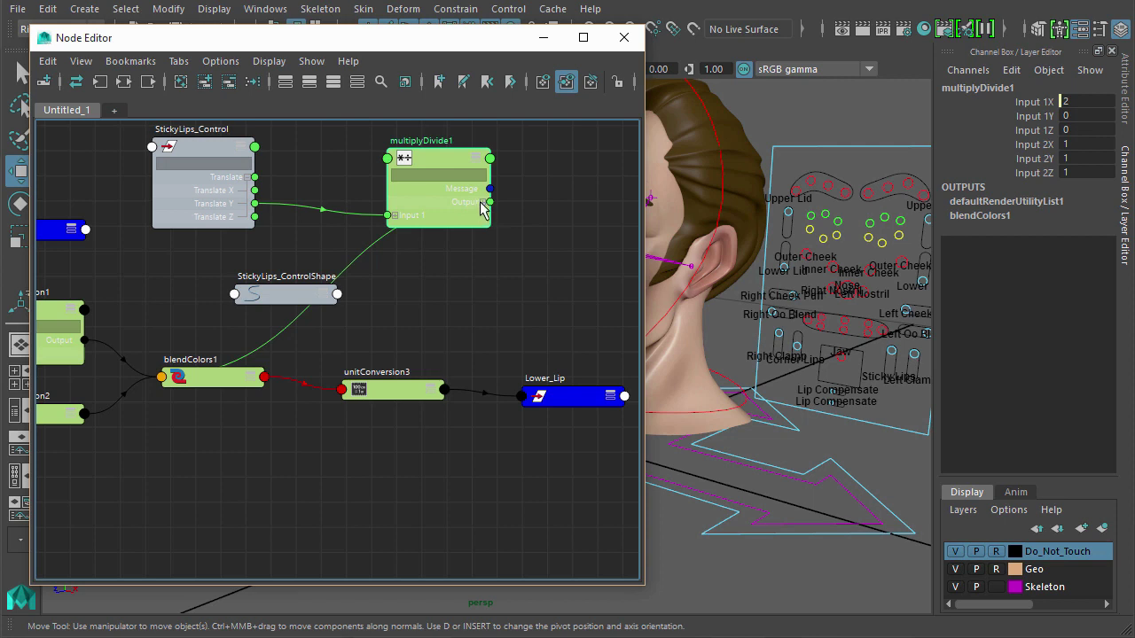
{"action": "left_click", "coordinate": [482, 203]}
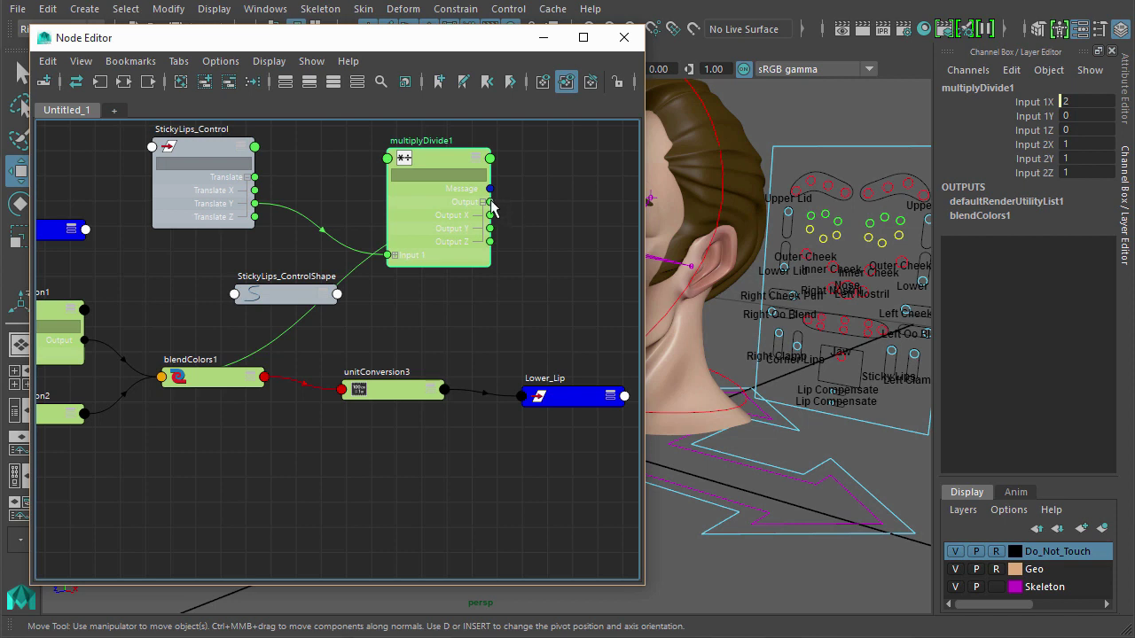
{"action": "mouse_move", "coordinate": [493, 207]}
{"action": "left_click_drag", "start_coordinate": [492, 206], "coordinate": [162, 383]}
{"action": "left_click", "coordinate": [249, 378]}
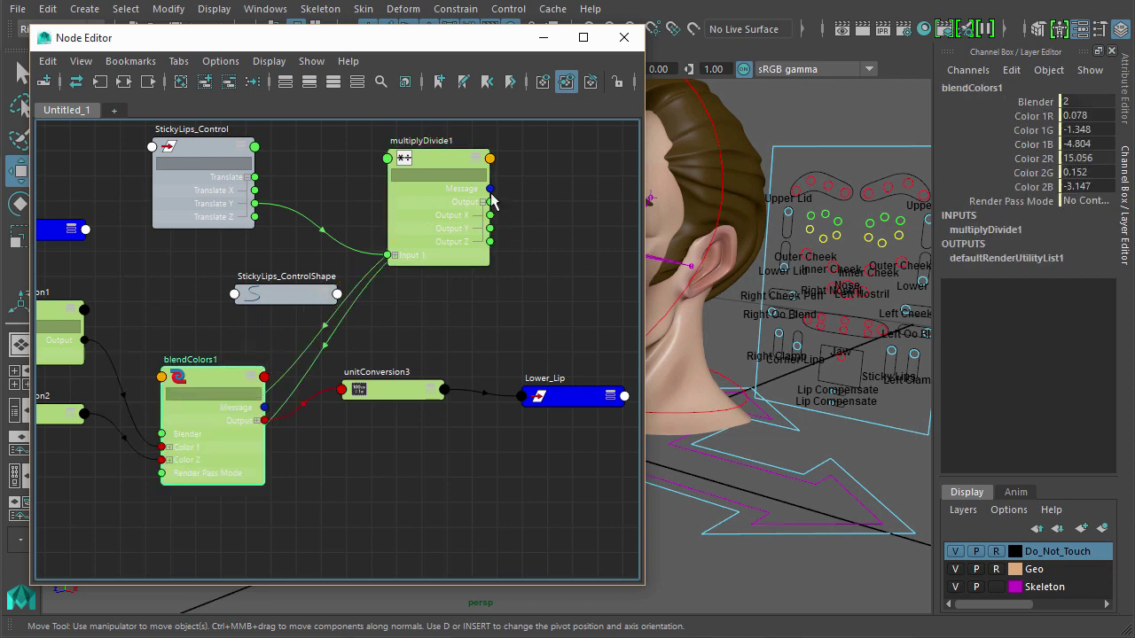
Step: Connect Output X of multiplyDivide1 to the Blender input of blendColors1 and set the multiplyDivide1 Input 2X to 0.5
{"action": "left_click_drag", "start_coordinate": [491, 216], "coordinate": [165, 443]}
{"action": "left_click", "coordinate": [425, 158]}
{"action": "left_click", "coordinate": [1086, 143]}
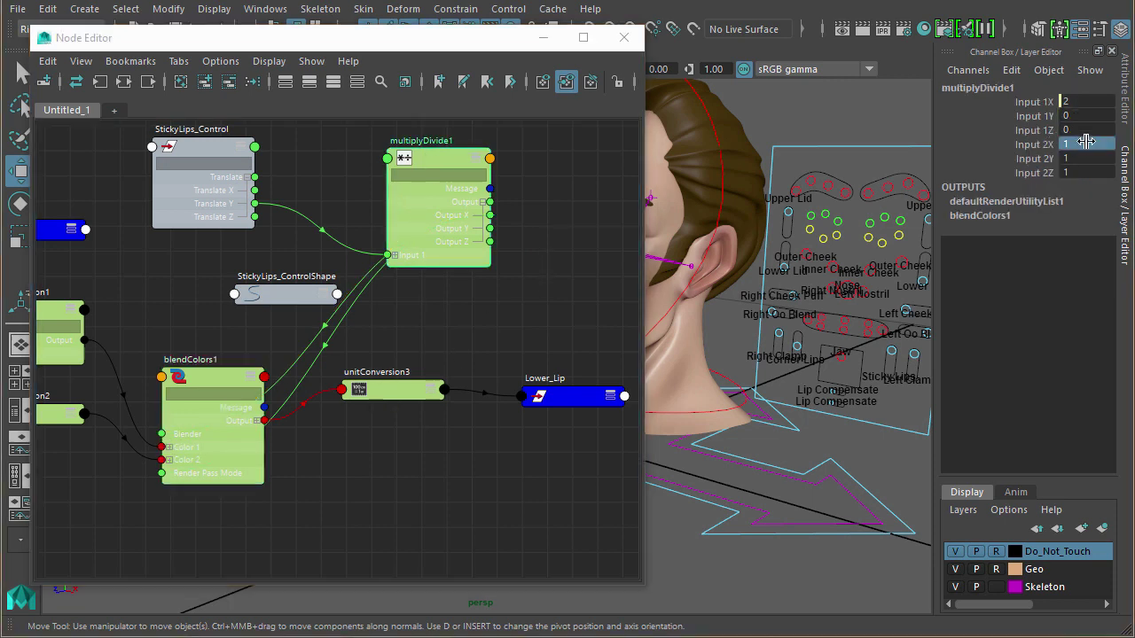
{"action": "left_click", "coordinate": [1086, 143]}
{"action": "type", "text": "0.5"}
{"action": "key", "text": "Return"}
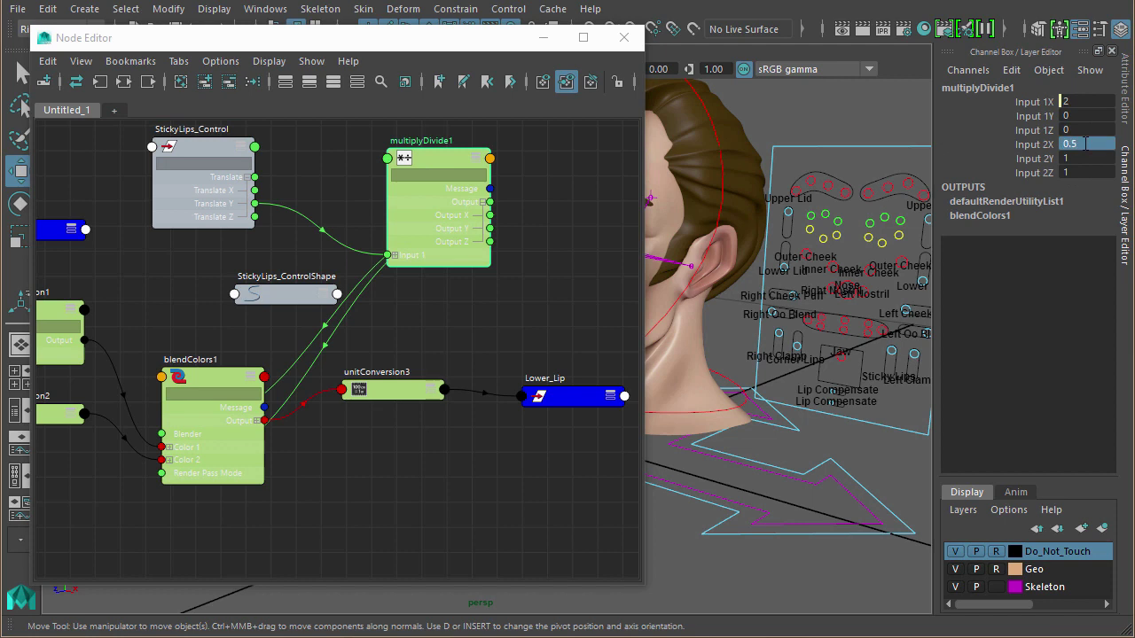
Step: Check the Blender value of blendColors1 with StickyLips_Control pushed to the upper end of its slider
{"action": "left_click", "coordinate": [228, 382]}
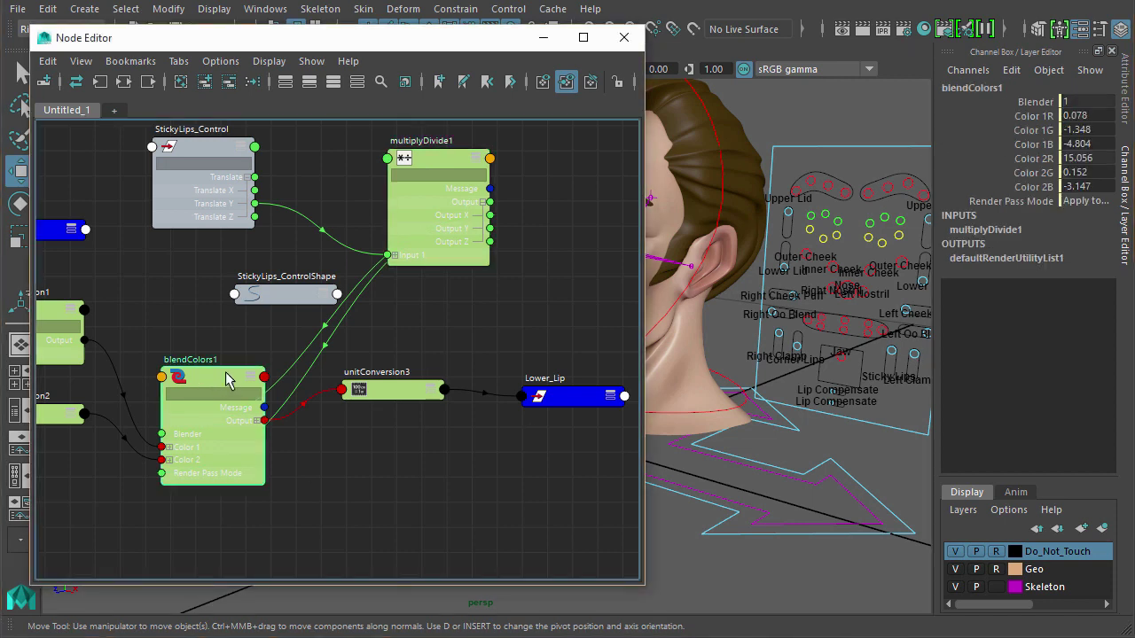
{"action": "left_click", "coordinate": [892, 357]}
{"action": "left_click_drag", "start_coordinate": [901, 268], "coordinate": [901, 197]}
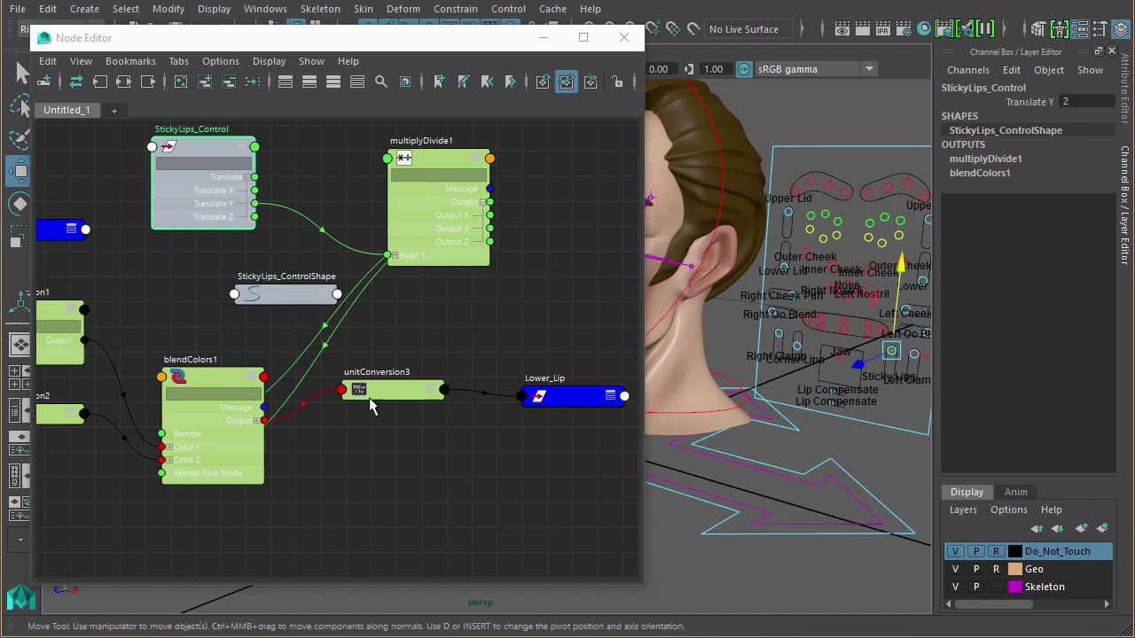
{"action": "left_click", "coordinate": [213, 378]}
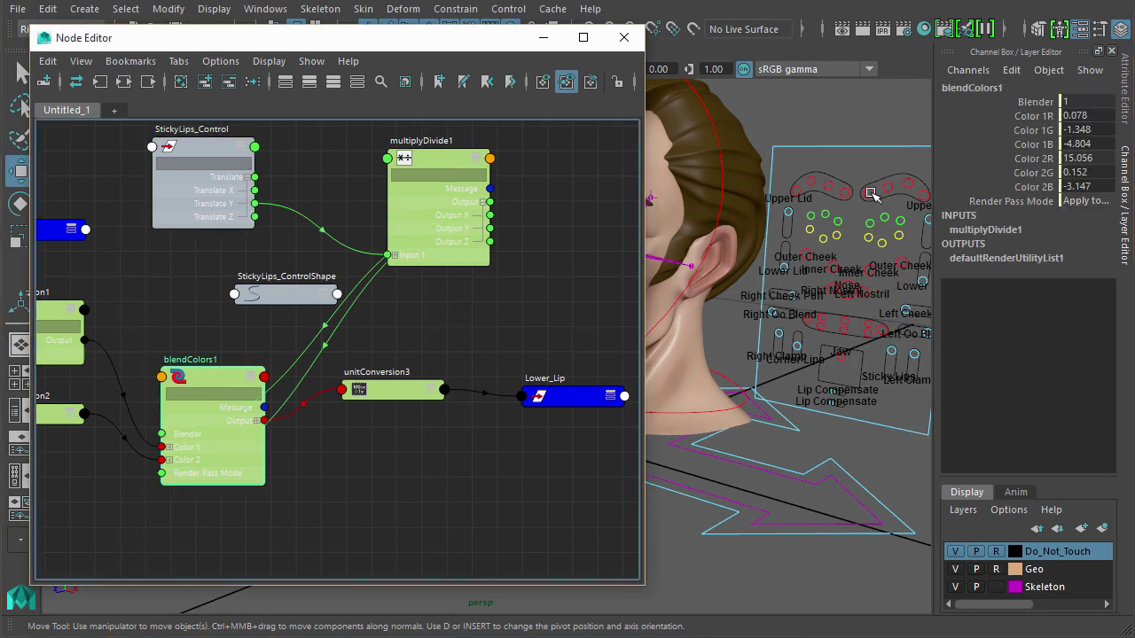
Step: Close the Node Editor and hide the Skeleton layer to see the face and slider panel clearly
{"action": "left_click", "coordinate": [622, 40]}
{"action": "middle_click_drag", "start_coordinate": [712, 434], "coordinate": [461, 408], "text": "alt"}
{"action": "right_click_drag", "start_coordinate": [460, 407], "coordinate": [816, 522], "text": "alt"}
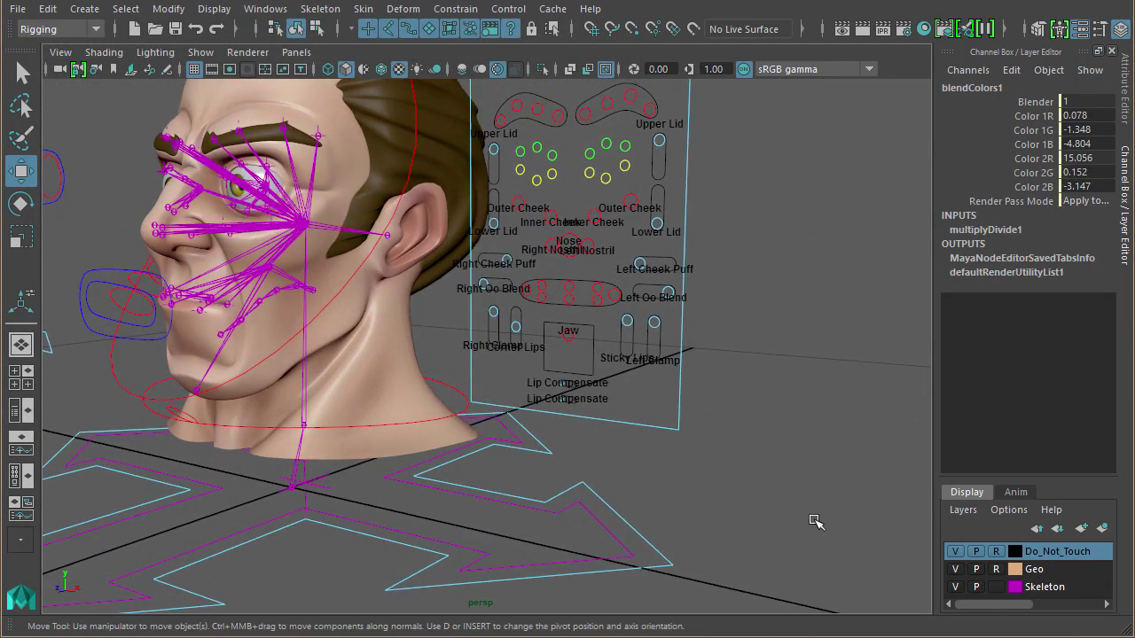
{"action": "left_click", "coordinate": [955, 587]}
{"action": "left_click_drag", "start_coordinate": [422, 344], "coordinate": [599, 359], "text": "alt"}
{"action": "right_click_drag", "start_coordinate": [598, 359], "coordinate": [704, 340], "text": "alt"}
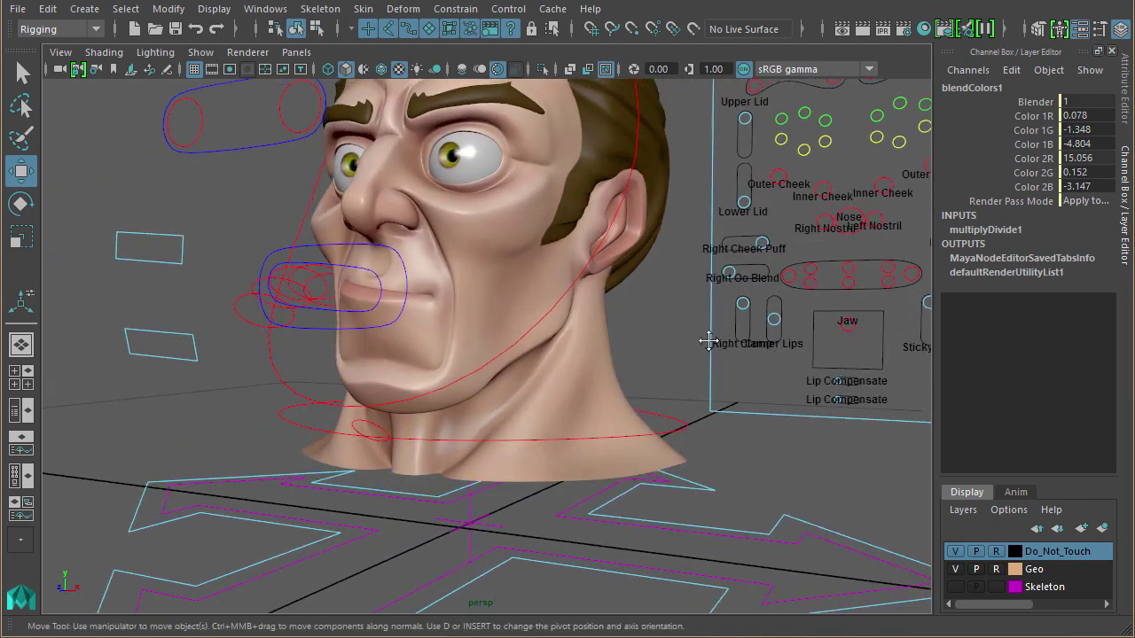
{"action": "middle_click_drag", "start_coordinate": [704, 340], "coordinate": [611, 375], "text": "alt"}
Step: Lower StickyLips_Control to Translate Y 0 and inspect how the lips part
{"action": "left_click", "coordinate": [714, 374]}
{"action": "left_click", "coordinate": [713, 365]}
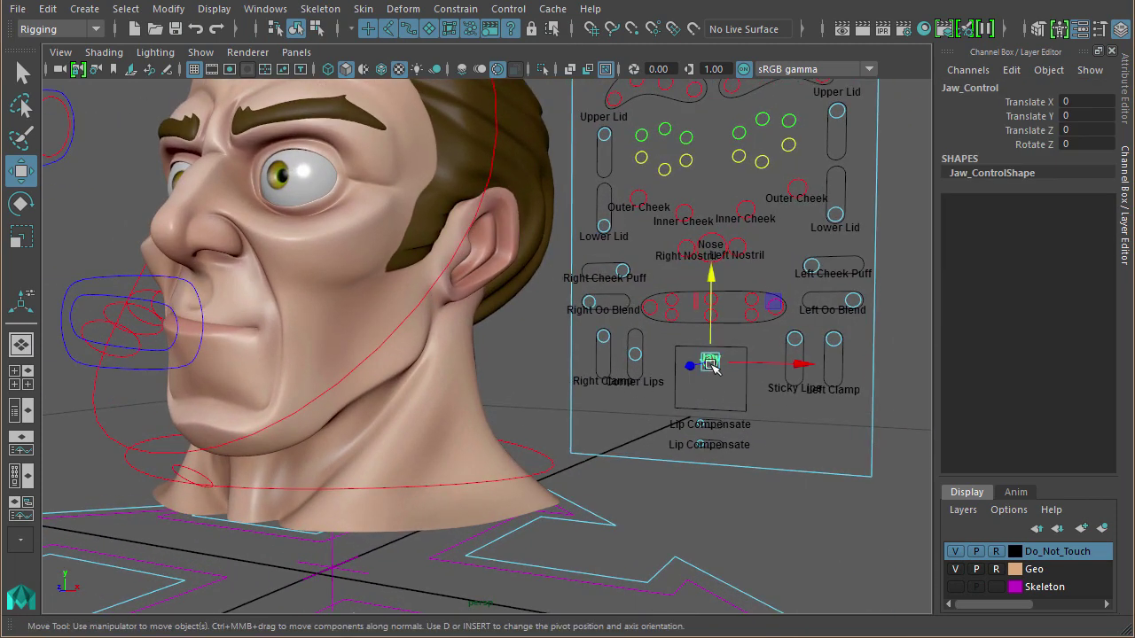
{"action": "mouse_move", "coordinate": [713, 365]}
{"action": "left_mouse_down"}
{"action": "mouse_move", "coordinate": [693, 368]}
{"action": "mouse_move", "coordinate": [712, 375]}
{"action": "left_mouse_up"}
{"action": "left_click", "coordinate": [796, 341]}
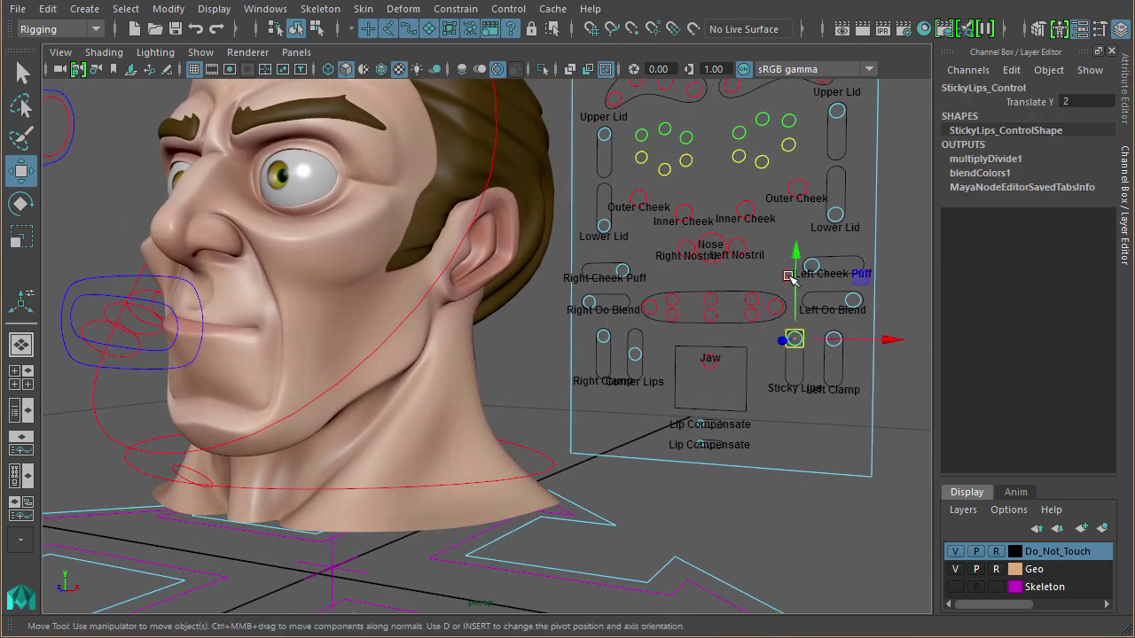
{"action": "left_click_drag", "start_coordinate": [797, 255], "coordinate": [801, 362]}
{"action": "left_click_drag", "start_coordinate": [461, 382], "coordinate": [576, 372], "text": "alt"}
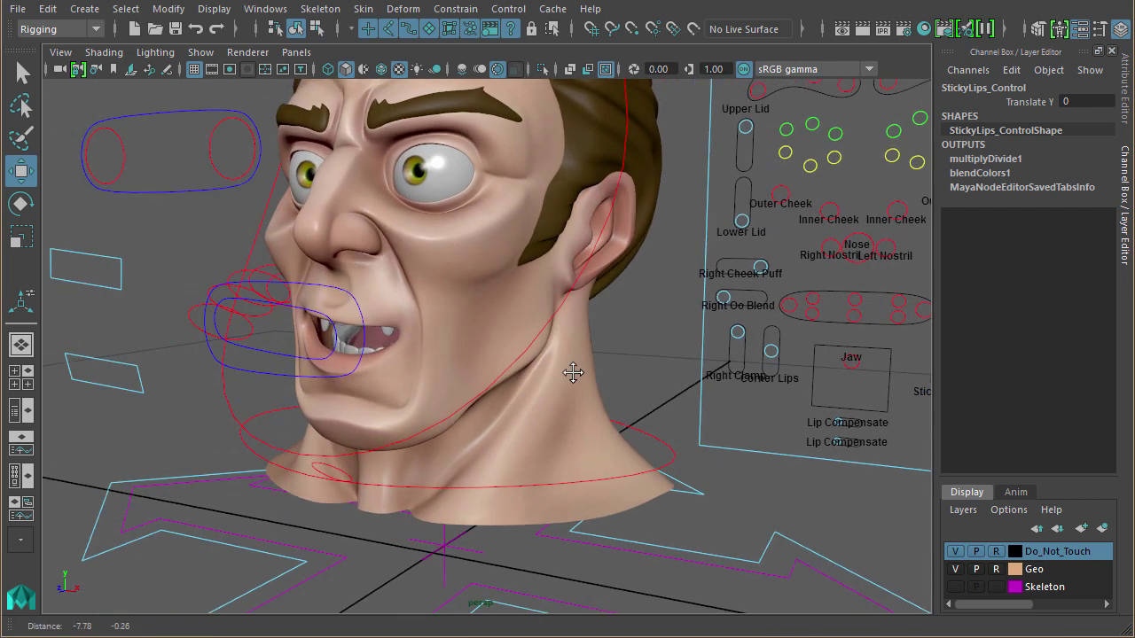
{"action": "right_click_drag", "start_coordinate": [575, 372], "coordinate": [763, 445], "text": "alt"}
Step: Show the Skeleton layer, rotate the jaw_bind joint to about -12.3, -3.6, -10.0 degrees, and hide the layer again
{"action": "left_click", "coordinate": [955, 587]}
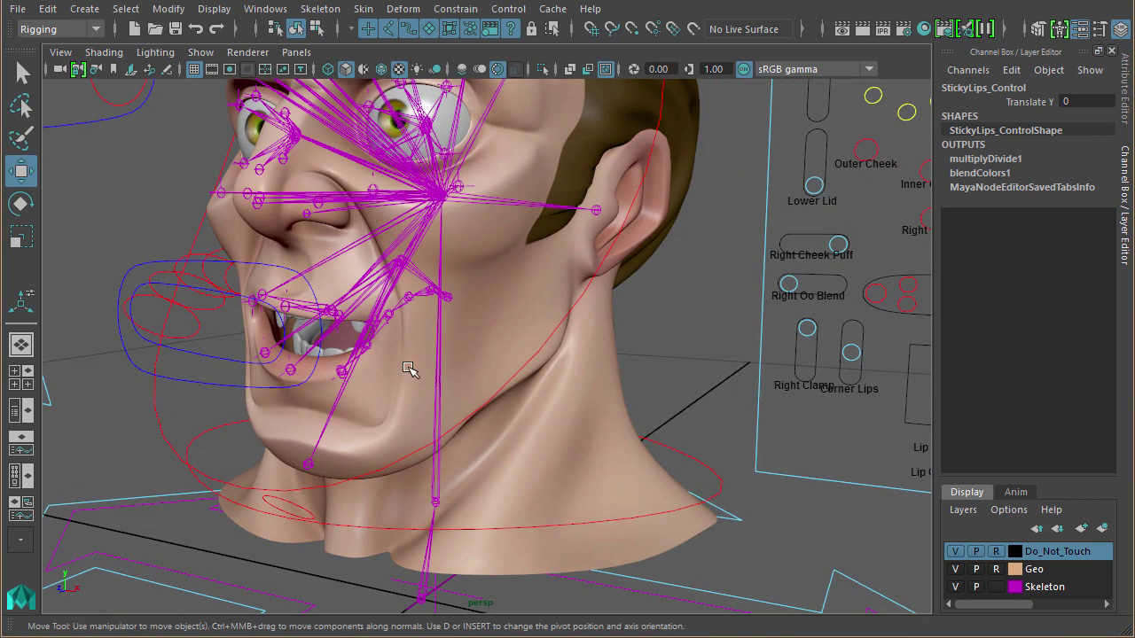
{"action": "left_click", "coordinate": [335, 407]}
{"action": "key", "text": "e"}
{"action": "mouse_move", "coordinate": [393, 274]}
{"action": "left_mouse_down"}
{"action": "mouse_move", "coordinate": [384, 264]}
{"action": "mouse_move", "coordinate": [397, 277]}
{"action": "left_mouse_up"}
{"action": "left_click", "coordinate": [956, 588]}
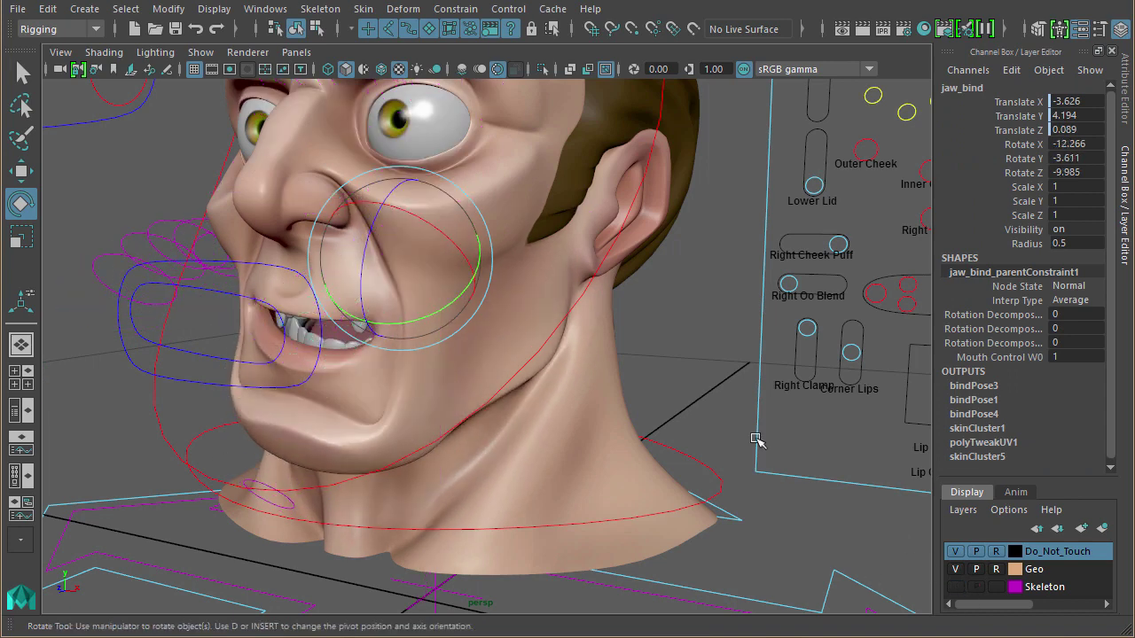
Step: Raise StickyLips_Control to Translate Y 2 to seal the lips
{"action": "left_click_drag", "start_coordinate": [781, 425], "coordinate": [836, 385], "text": "alt"}
{"action": "left_click", "coordinate": [850, 373]}
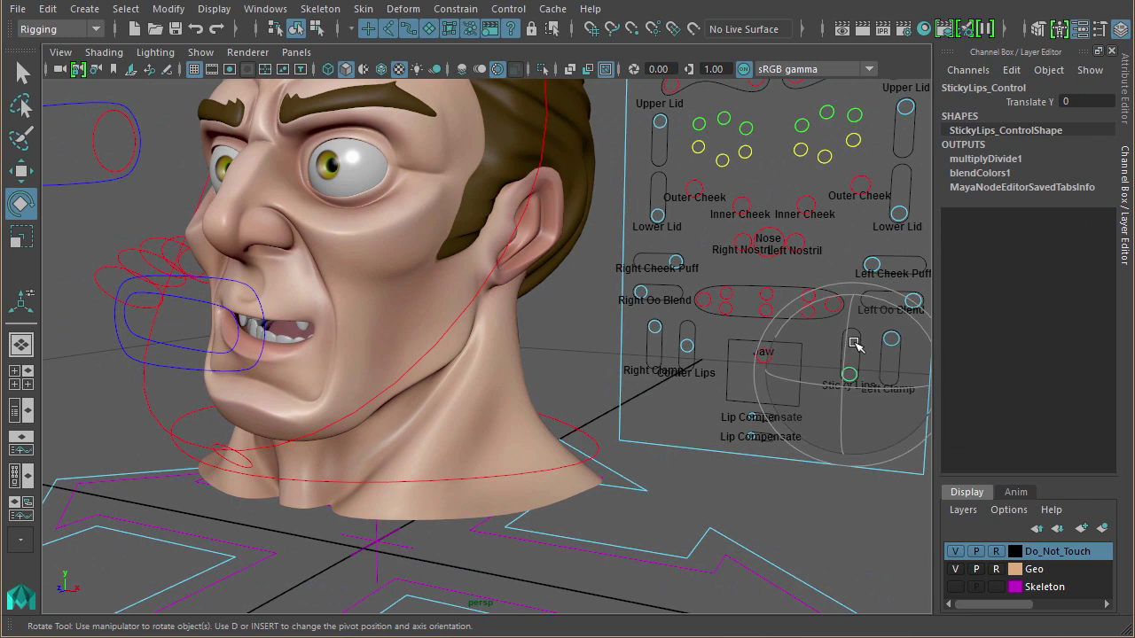
{"action": "key", "text": "w"}
{"action": "left_click_drag", "start_coordinate": [852, 325], "coordinate": [830, 219]}
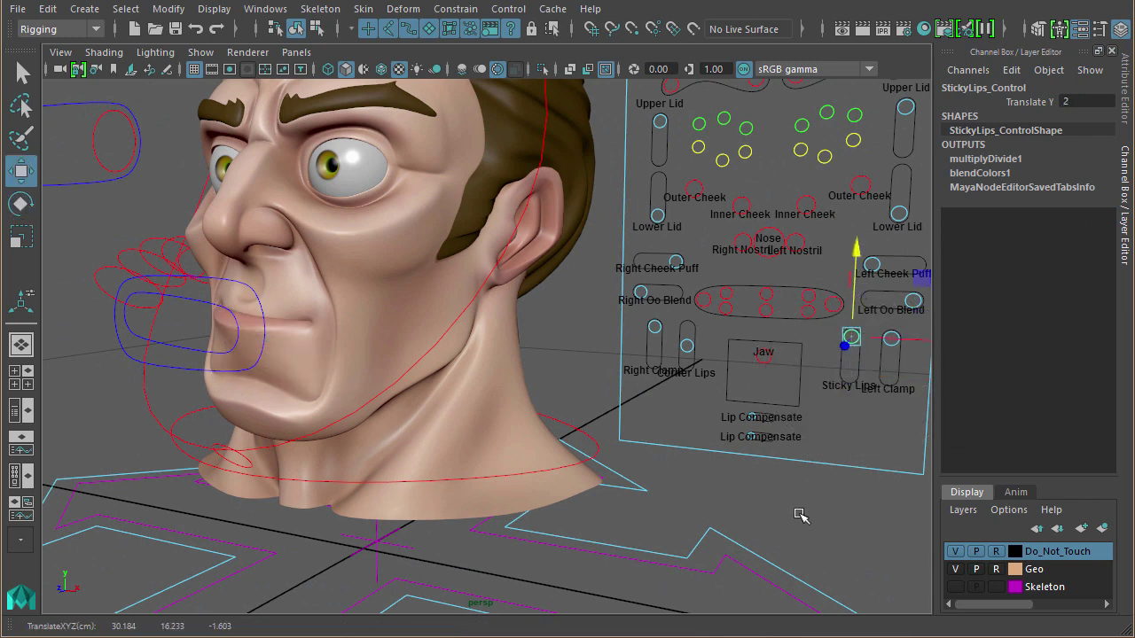
Step: Show the Skeleton layer and rotate jaw_bind in several directions, ending at about -8.6, -6.5, -5.1 degrees, to test the sealed lips
{"action": "left_click", "coordinate": [955, 587]}
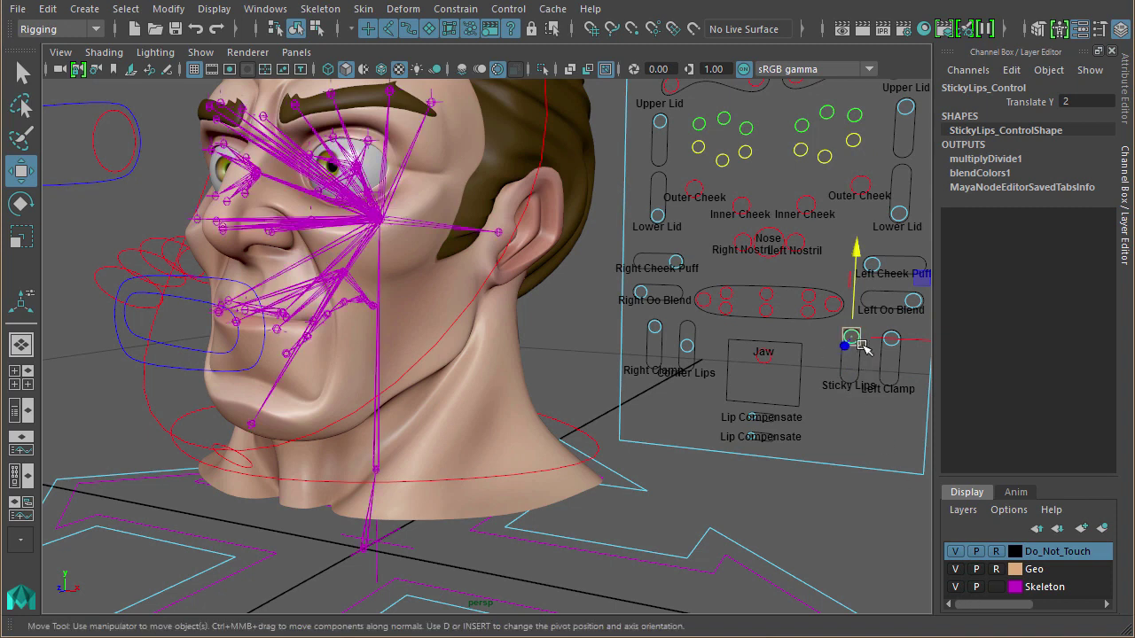
{"action": "left_click", "coordinate": [286, 380]}
{"action": "key", "text": "e"}
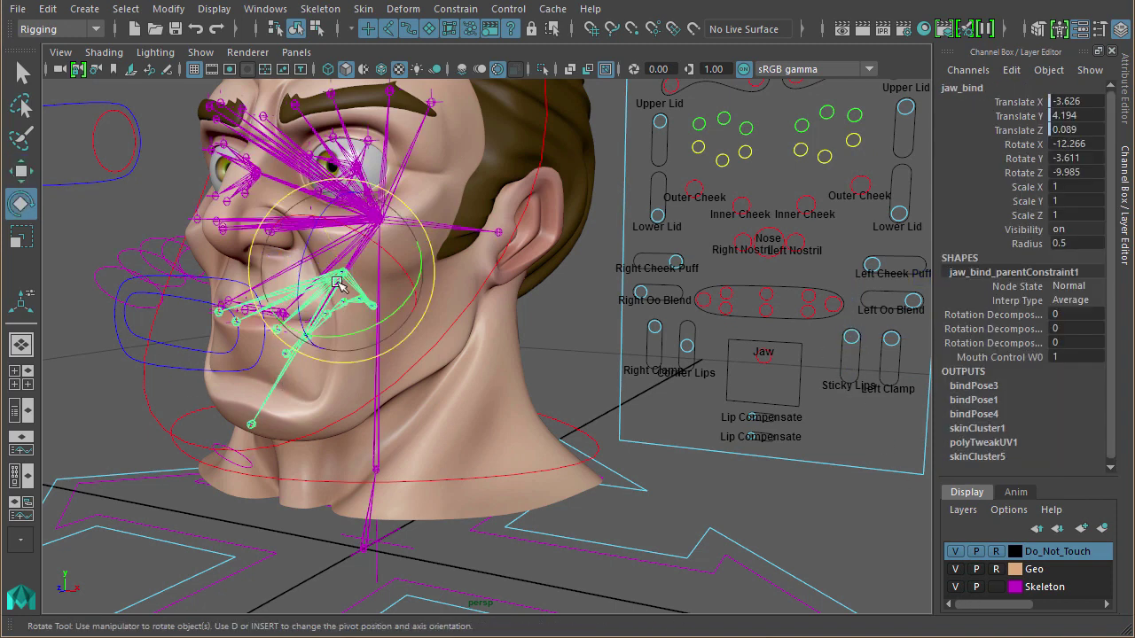
{"action": "left_click_drag", "start_coordinate": [323, 273], "coordinate": [345, 282]}
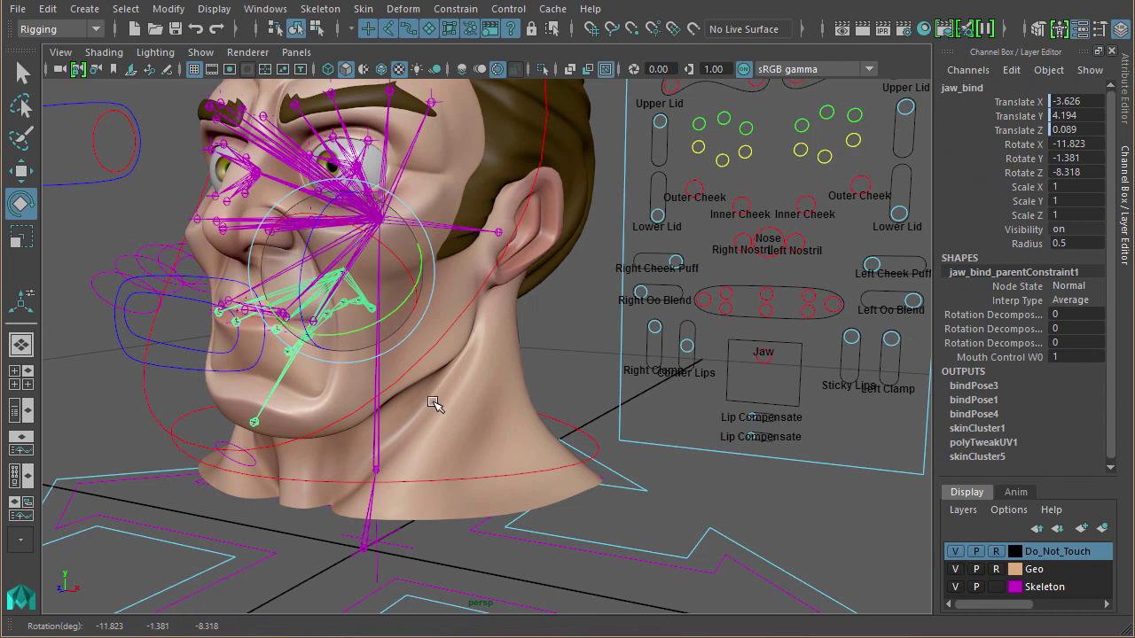
{"action": "middle_click_drag", "start_coordinate": [471, 384], "coordinate": [480, 392], "text": "alt"}
{"action": "left_click_drag", "start_coordinate": [481, 392], "coordinate": [497, 397], "text": "alt"}
{"action": "mouse_move", "coordinate": [328, 276]}
{"action": "left_mouse_down"}
{"action": "mouse_move", "coordinate": [336, 280]}
{"action": "mouse_move", "coordinate": [326, 279]}
{"action": "left_mouse_up"}
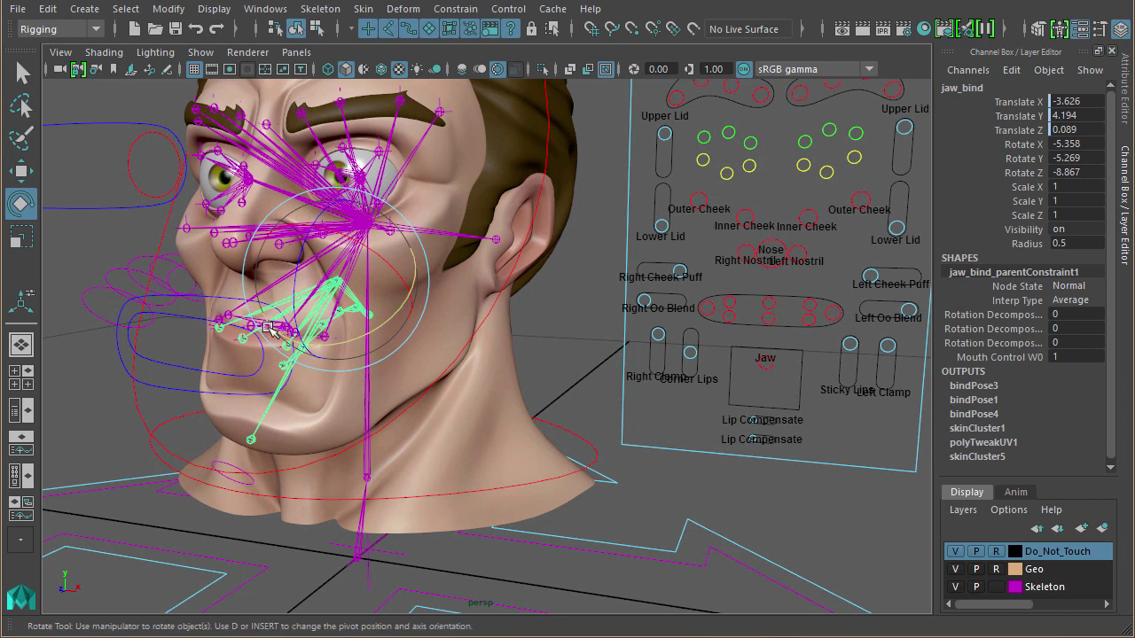
{"action": "mouse_move", "coordinate": [348, 306]}
{"action": "left_mouse_down"}
{"action": "mouse_move", "coordinate": [346, 293]}
{"action": "mouse_move", "coordinate": [335, 306]}
{"action": "mouse_move", "coordinate": [354, 300]}
{"action": "mouse_move", "coordinate": [341, 307]}
{"action": "left_mouse_up"}
{"action": "left_click_drag", "start_coordinate": [706, 405], "coordinate": [584, 448], "text": "alt"}
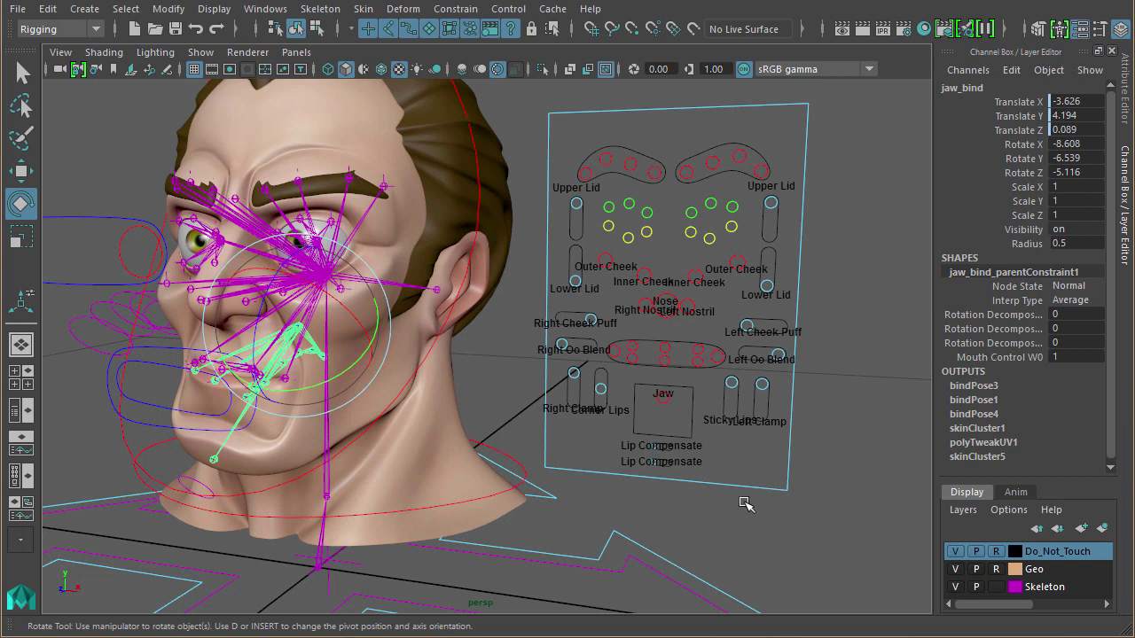
Step: Slide CornerLips_Control along its slot to test the lip corners, leaving its Translate Y at 1
{"action": "left_click", "coordinate": [771, 534]}
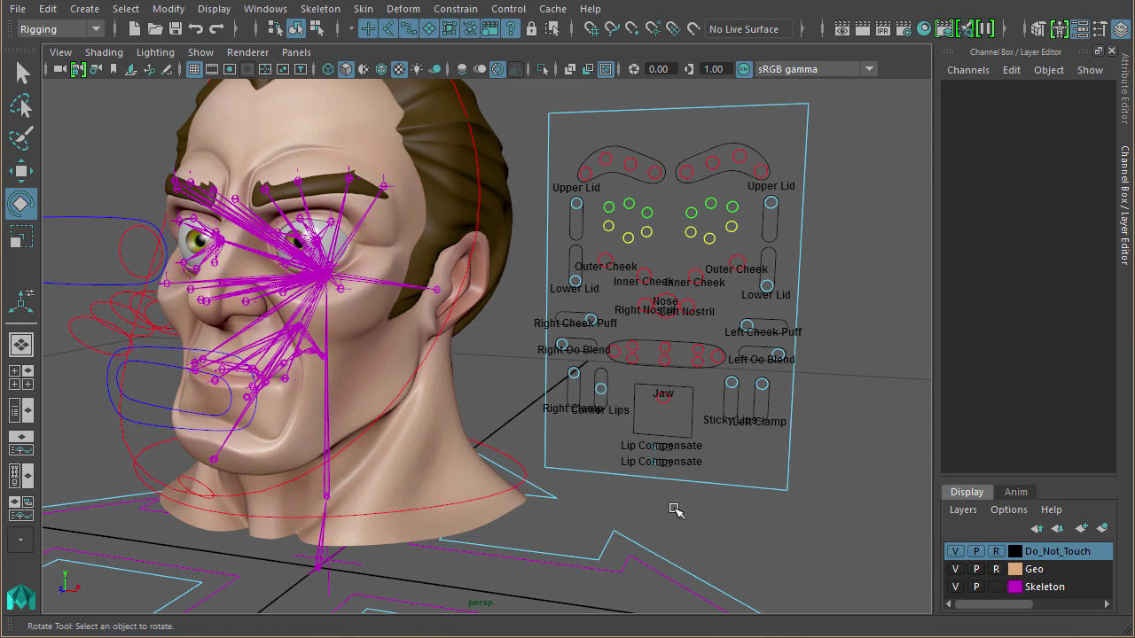
{"action": "right_click_drag", "start_coordinate": [621, 452], "coordinate": [736, 414], "text": "alt"}
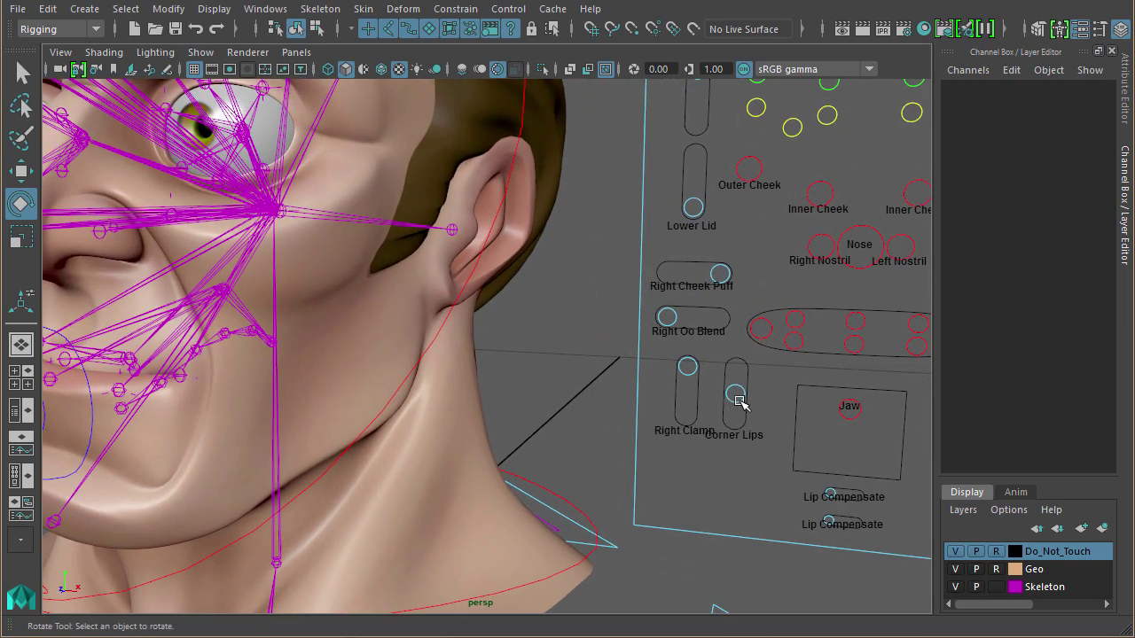
{"action": "left_click", "coordinate": [737, 397]}
{"action": "key", "text": "w"}
{"action": "right_click_drag", "start_coordinate": [790, 464], "coordinate": [789, 405], "text": "alt"}
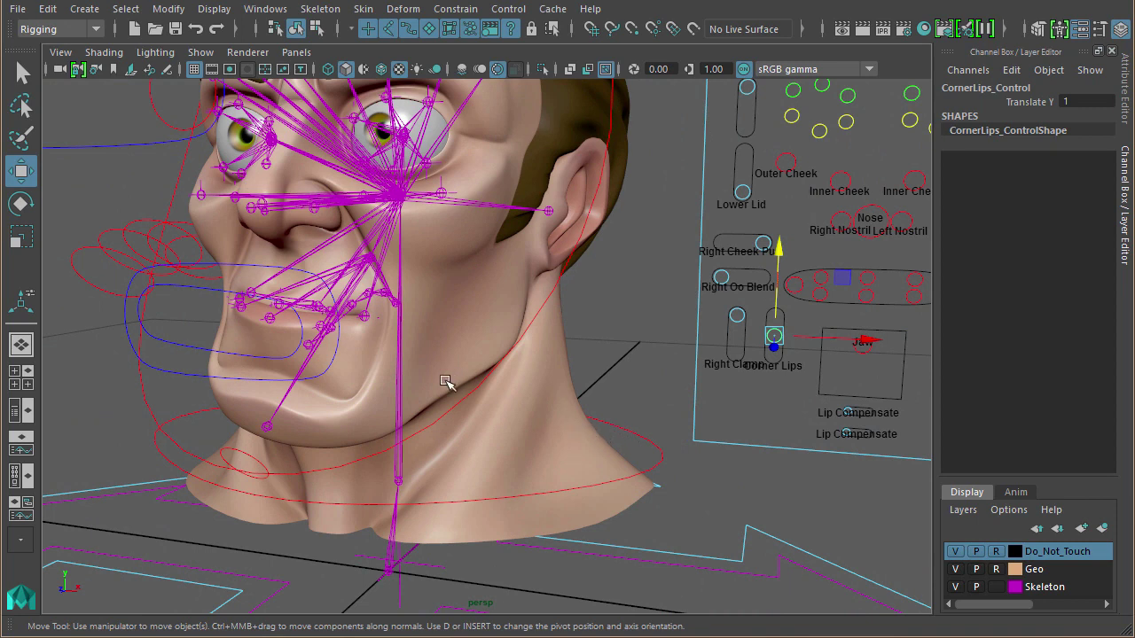
Step: Try moving the l_outer_lip_bind joint, and rotate jaw_bind to about -7.6, -7.7, -13.5 degrees
{"action": "left_click", "coordinate": [366, 319]}
{"action": "mouse_move", "coordinate": [373, 234]}
{"action": "left_mouse_down"}
{"action": "mouse_move", "coordinate": [361, 261]}
{"action": "mouse_move", "coordinate": [374, 203]}
{"action": "mouse_move", "coordinate": [369, 229]}
{"action": "left_mouse_up"}
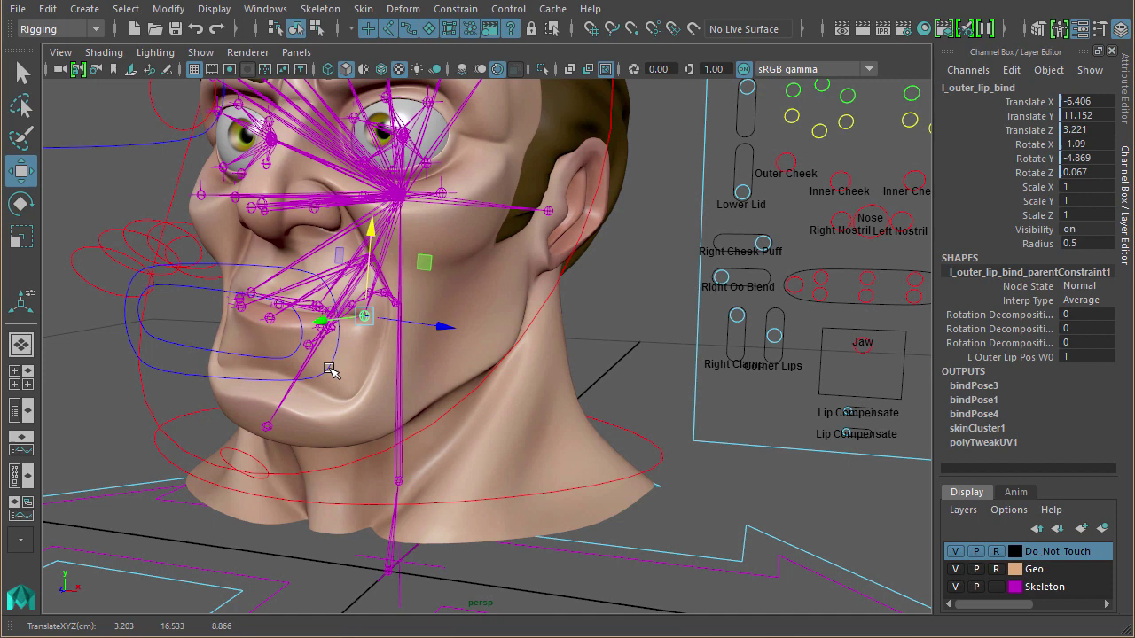
{"action": "left_click", "coordinate": [301, 355]}
{"action": "key", "text": "e"}
{"action": "left_click_drag", "start_coordinate": [317, 212], "coordinate": [331, 254]}
Step: Set StickyLips_Control to Translate Y 0 to release the lips, and inspect the open mouth up close
{"action": "middle_click_drag", "start_coordinate": [864, 499], "coordinate": [509, 487], "text": "alt"}
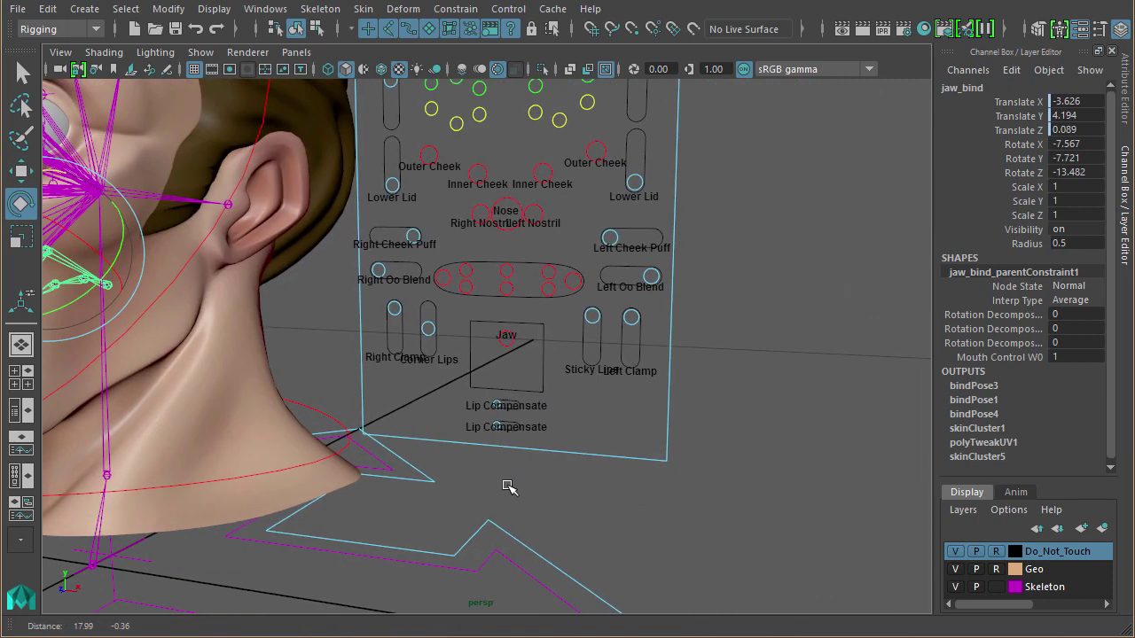
{"action": "left_click", "coordinate": [592, 318]}
{"action": "key", "text": "w"}
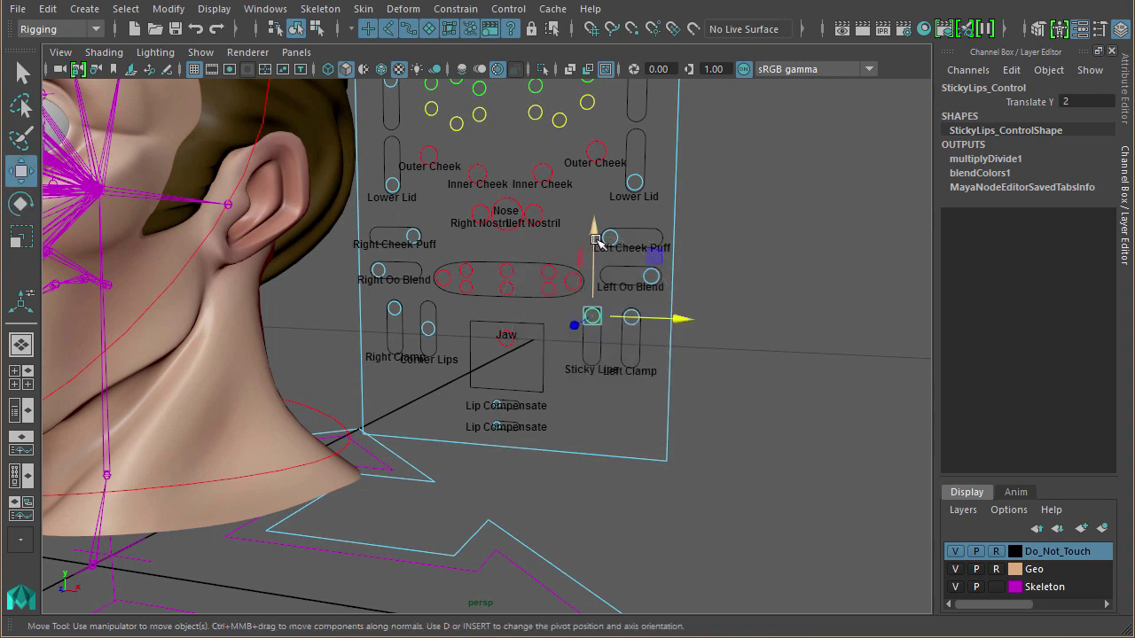
{"action": "left_click_drag", "start_coordinate": [594, 237], "coordinate": [593, 300]}
{"action": "middle_click_drag", "start_coordinate": [436, 412], "coordinate": [576, 416], "text": "alt"}
{"action": "middle_click_drag", "start_coordinate": [347, 406], "coordinate": [539, 398], "text": "alt"}
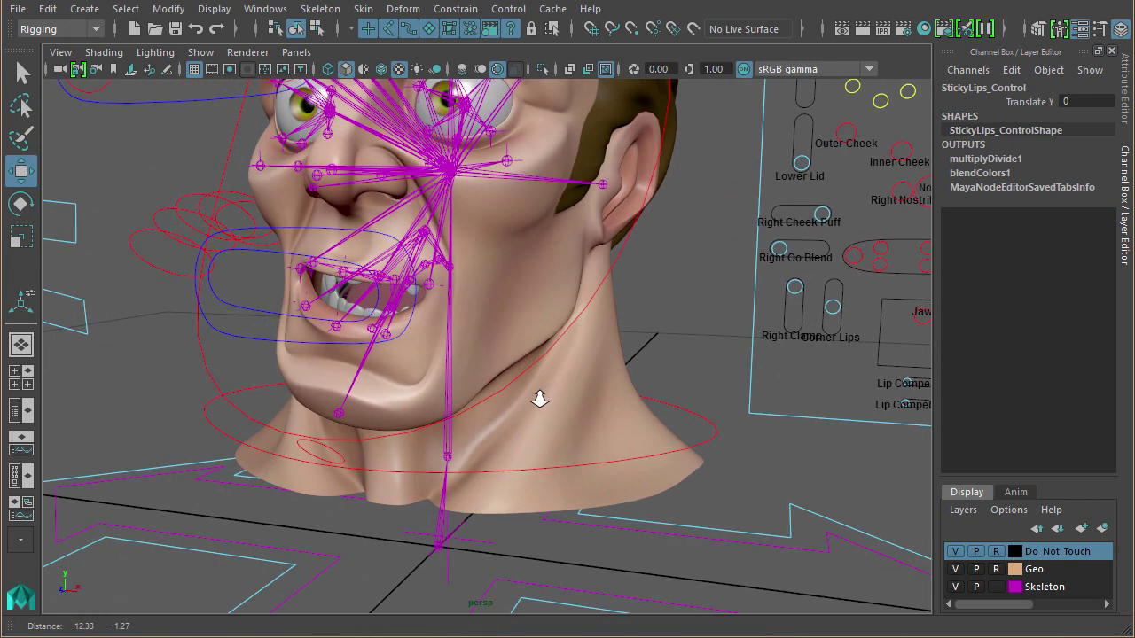
{"action": "right_click_drag", "start_coordinate": [539, 399], "coordinate": [609, 361], "text": "alt"}
Step: Move the l_outer_lip_bind joint at the mouth corner to about Translate X -6.95, Y 11.15, Z 3.18
{"action": "left_click", "coordinate": [404, 268]}
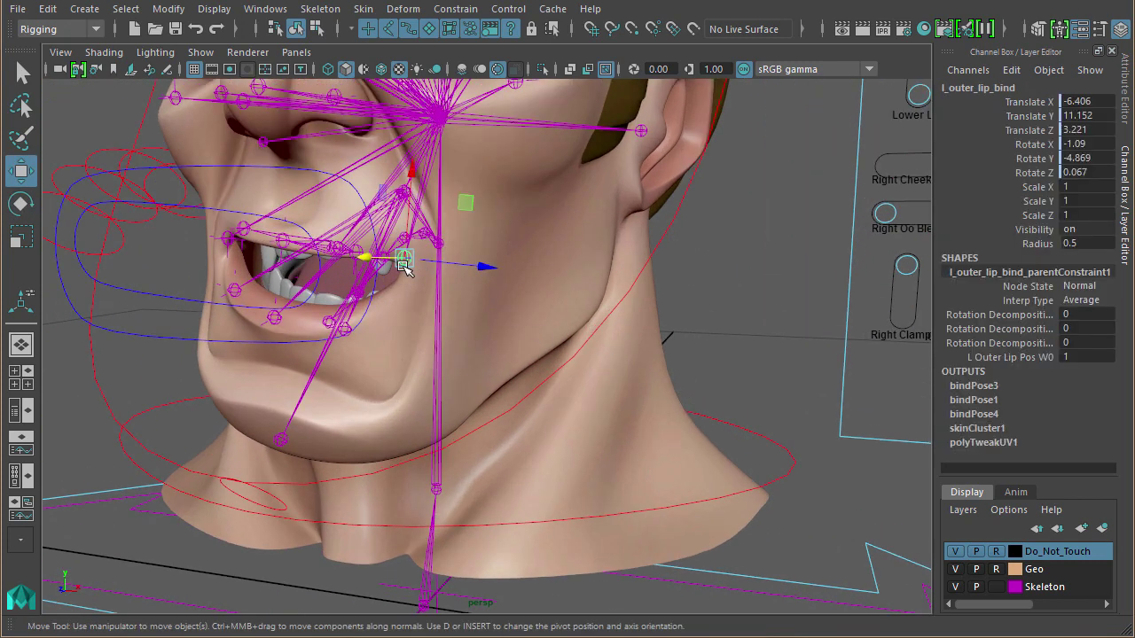
{"action": "middle_click_drag", "start_coordinate": [862, 344], "coordinate": [781, 347], "text": "alt"}
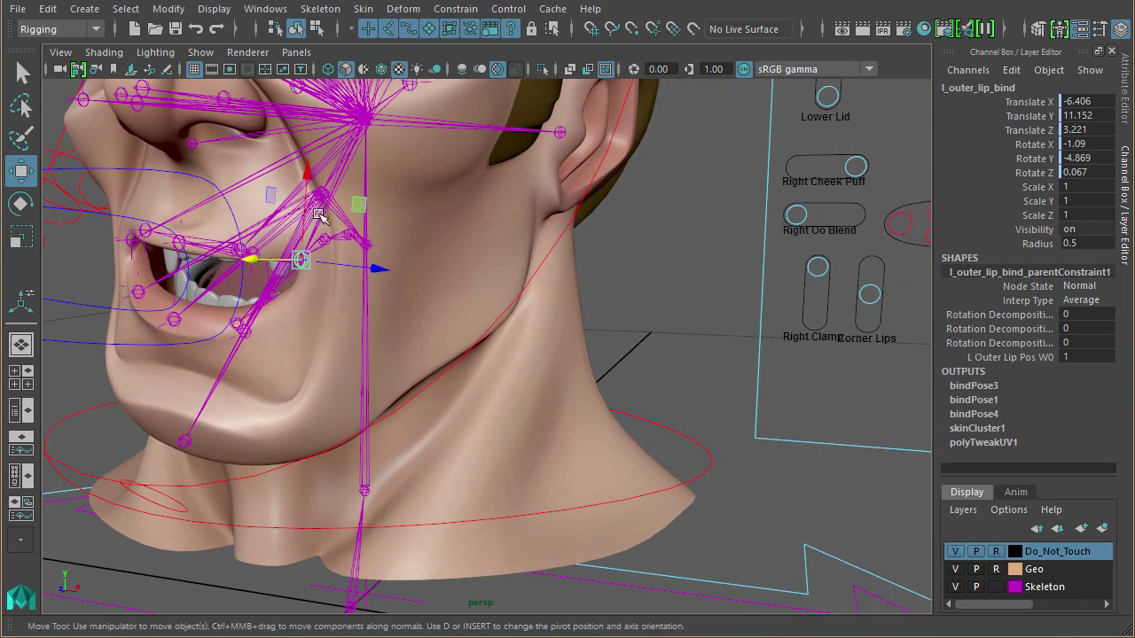
{"action": "mouse_move", "coordinate": [305, 178]}
{"action": "left_mouse_down"}
{"action": "mouse_move", "coordinate": [300, 233]}
{"action": "mouse_move", "coordinate": [293, 184]}
{"action": "left_mouse_up"}
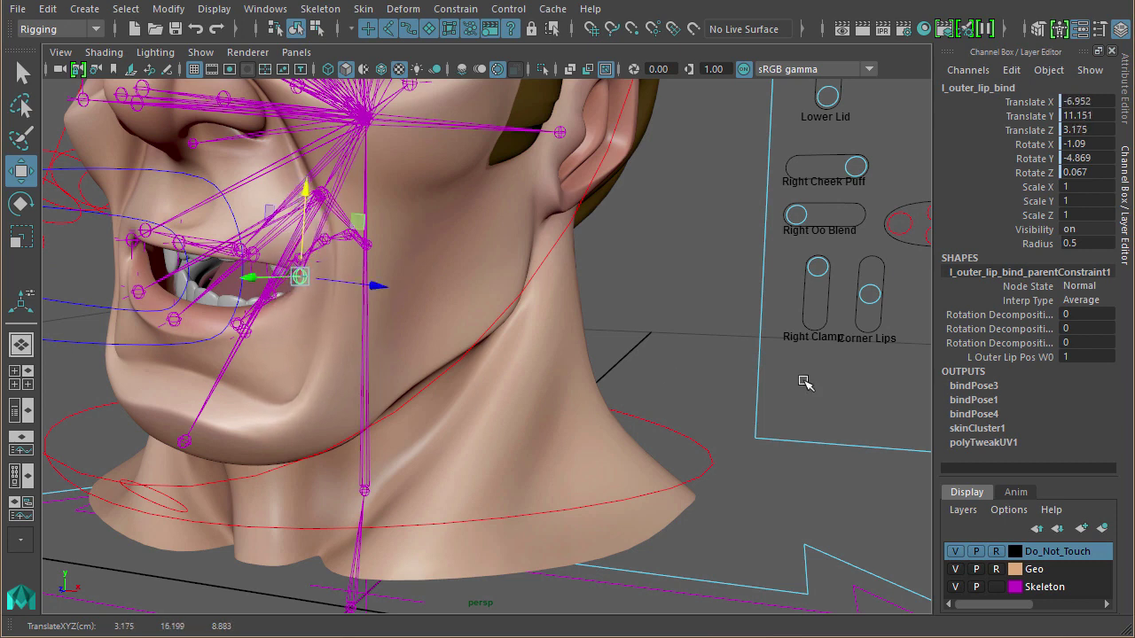
{"action": "scroll", "coordinate": [768, 346], "scroll_direction": "down", "scroll_amount": 5}
{"action": "right_click_drag", "start_coordinate": [768, 347], "coordinate": [628, 371], "text": "alt"}
{"action": "middle_click_drag", "start_coordinate": [628, 371], "coordinate": [572, 435], "text": "alt"}
{"action": "right_click_drag", "start_coordinate": [572, 434], "coordinate": [661, 440], "text": "alt"}
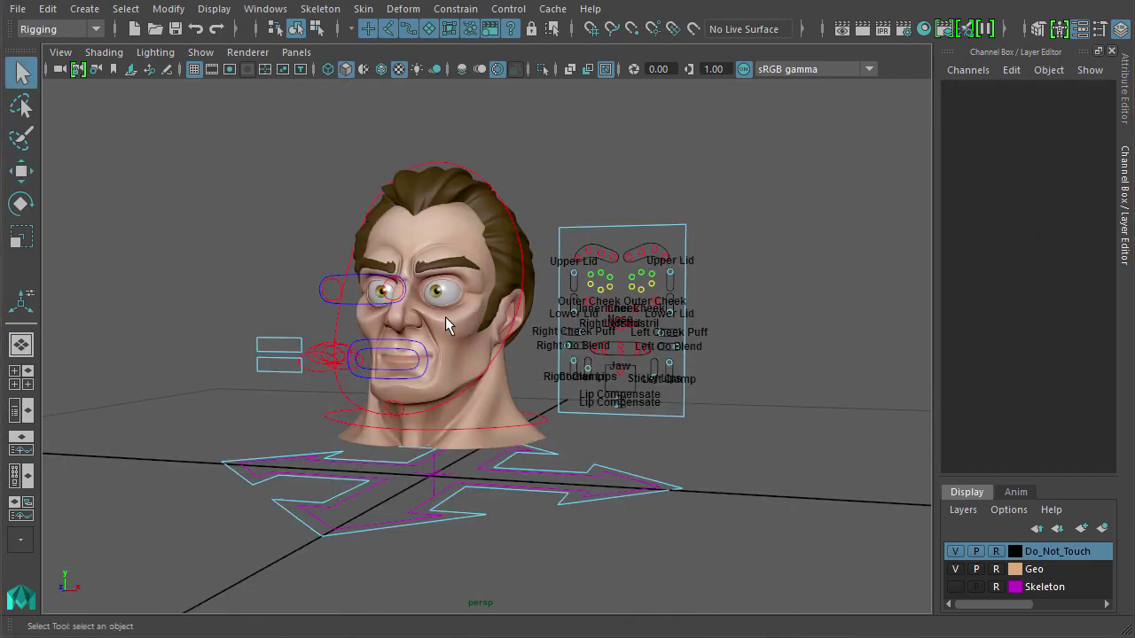
Step: Move LookAt_Control around to test the eye and eyelid response, and undo the move
{"action": "left_click_drag", "start_coordinate": [446, 317], "coordinate": [470, 357], "text": "alt"}
{"action": "middle_click_drag", "start_coordinate": [470, 358], "coordinate": [484, 333], "text": "alt"}
{"action": "right_click_drag", "start_coordinate": [484, 332], "coordinate": [632, 442], "text": "alt"}
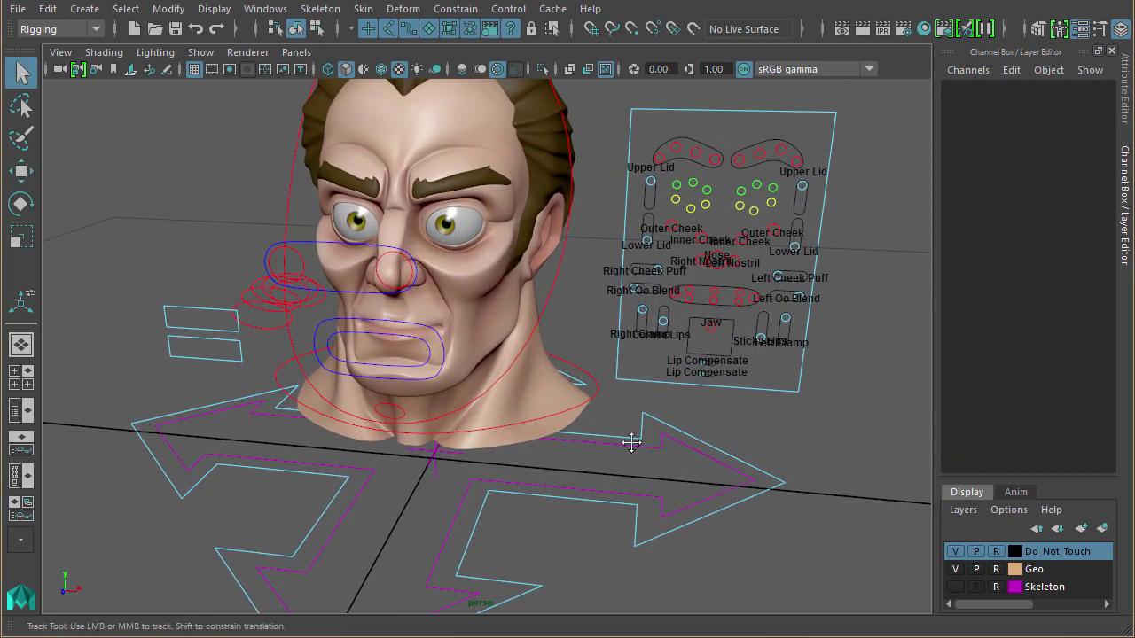
{"action": "middle_click_drag", "start_coordinate": [632, 442], "coordinate": [644, 509], "text": "alt"}
{"action": "right_click_drag", "start_coordinate": [613, 408], "coordinate": [653, 405], "text": "alt"}
{"action": "middle_click_drag", "start_coordinate": [654, 405], "coordinate": [662, 421], "text": "alt"}
{"action": "left_click", "coordinate": [314, 346]}
{"action": "key", "text": "w"}
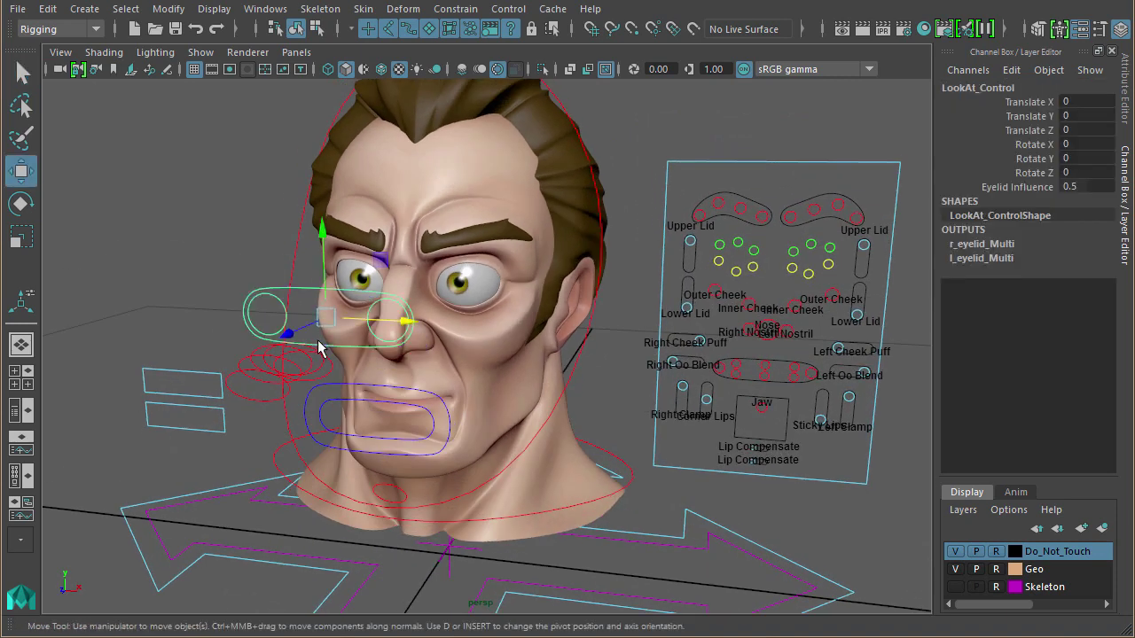
{"action": "middle_click_drag", "start_coordinate": [329, 317], "coordinate": [364, 310]}
{"action": "left_click_drag", "start_coordinate": [364, 311], "coordinate": [389, 288]}
{"action": "key", "text": "ctrl+z"}
Step: Move LookAt_Control upward to about Translate X 0.06, Y 0.83, Z -0.19 to test how the eyelids follow the gaze
{"action": "left_click_drag", "start_coordinate": [508, 407], "coordinate": [456, 411], "text": "alt"}
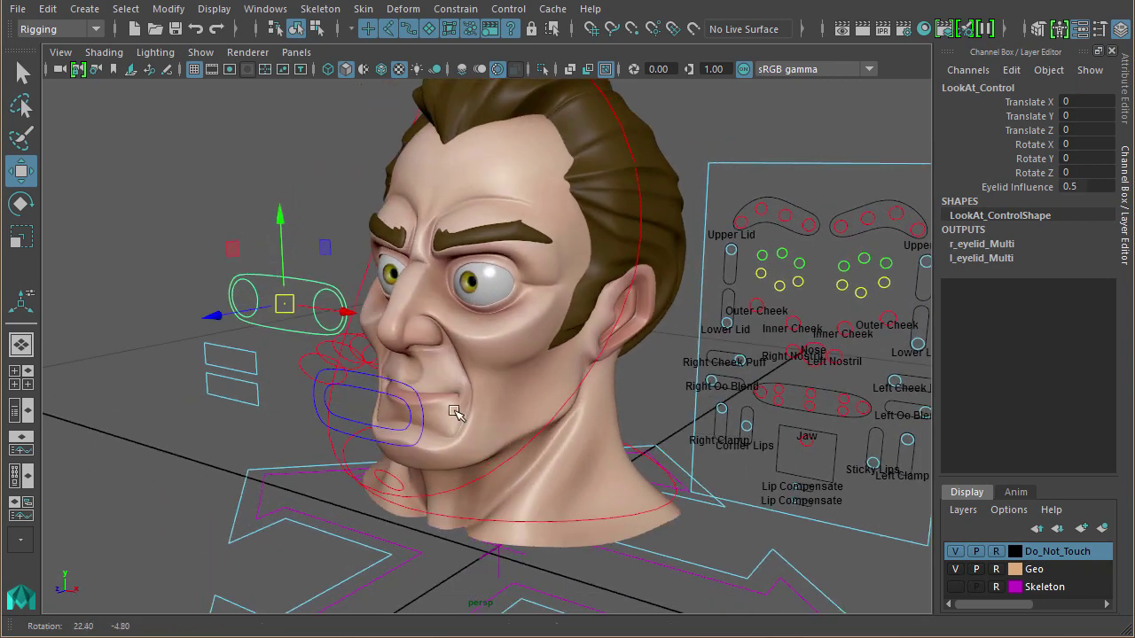
{"action": "right_click_drag", "start_coordinate": [517, 383], "coordinate": [492, 373], "text": "alt"}
{"action": "middle_click_drag", "start_coordinate": [492, 373], "coordinate": [484, 386], "text": "alt"}
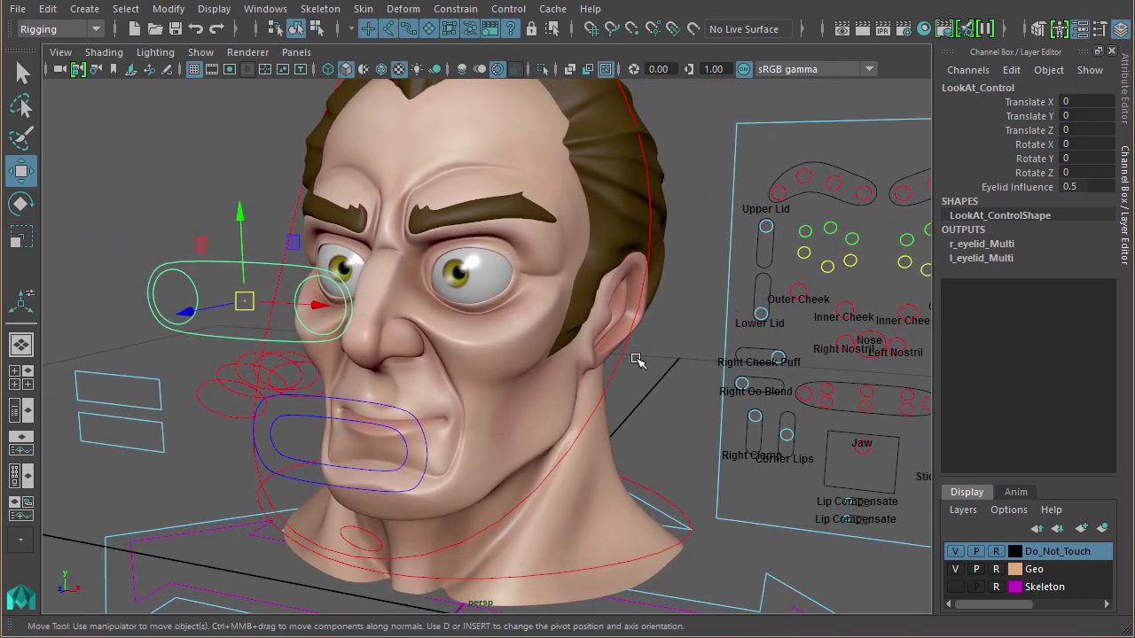
{"action": "middle_click_drag", "start_coordinate": [259, 301], "coordinate": [337, 299]}
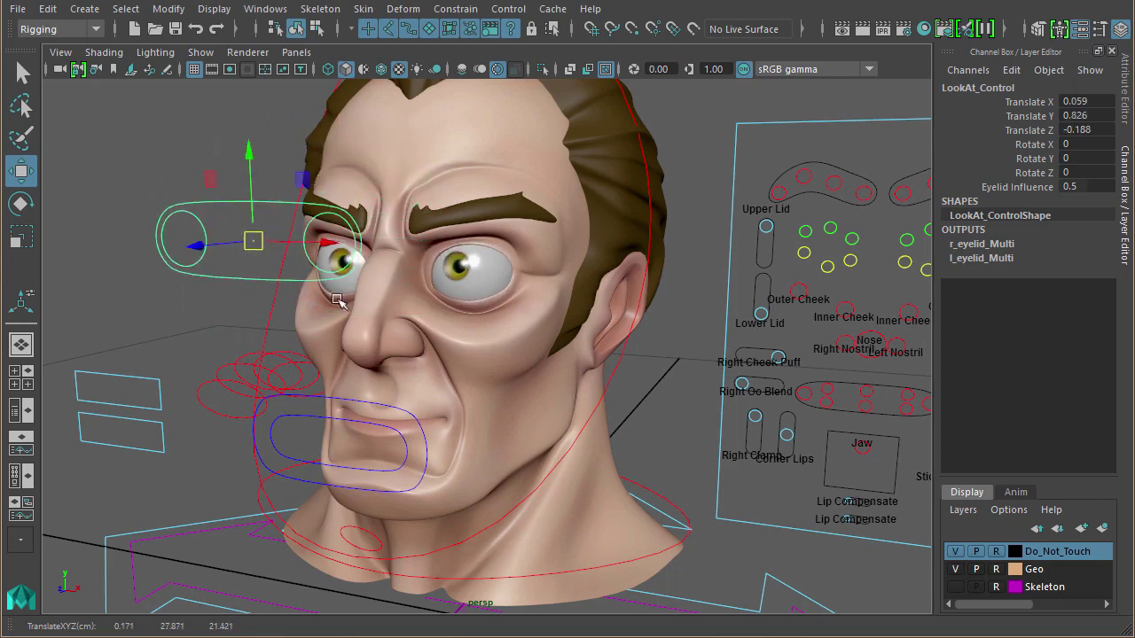
Step: Undo the last LookAt_Control move and show the Skeleton layer around the character's left eye
{"action": "key", "text": "ctrl+z"}
{"action": "left_click", "coordinate": [955, 587]}
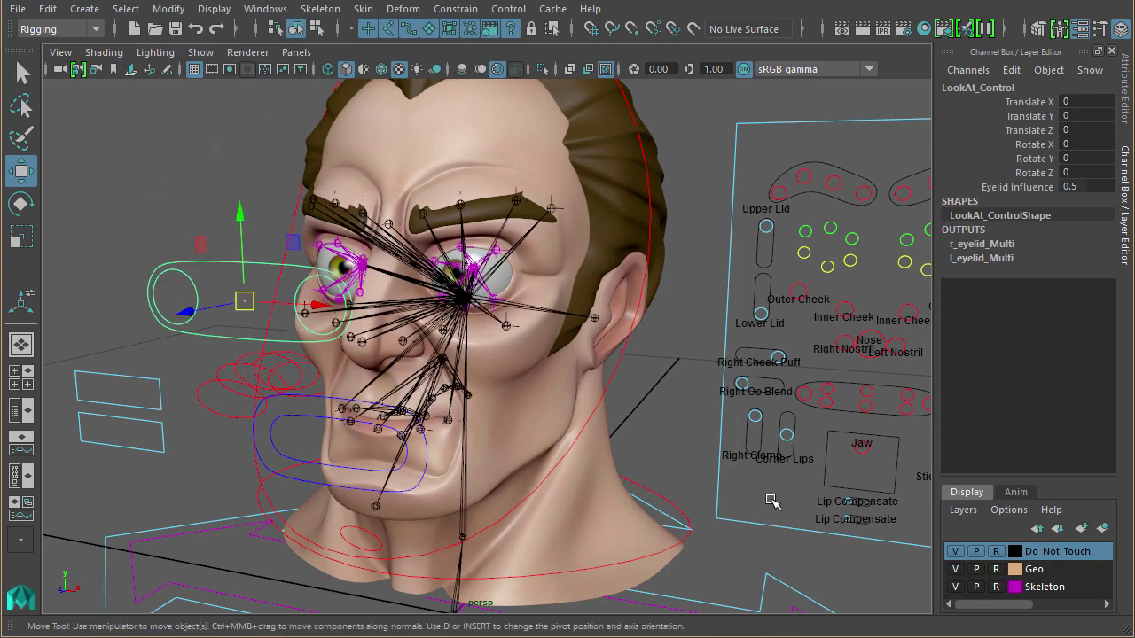
{"action": "scroll", "coordinate": [514, 355], "scroll_direction": "up", "scroll_amount": 10}
{"action": "scroll", "coordinate": [807, 366], "scroll_direction": "up", "scroll_amount": 8}
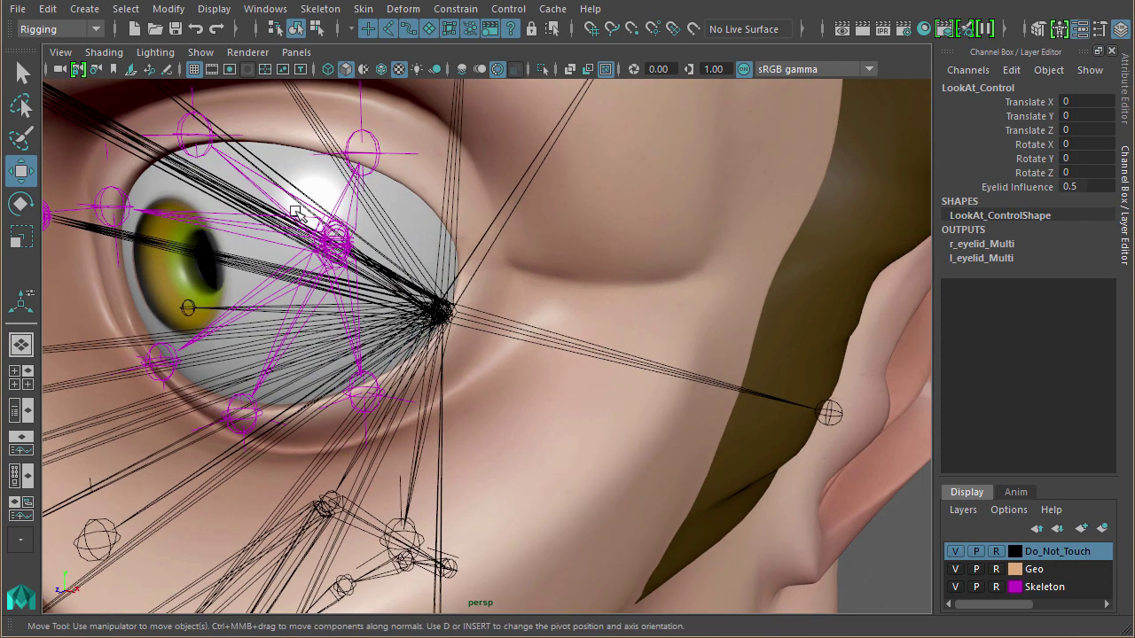
Step: Clear the selection, set the Do_Not_Touch layer to template display and make the Skeleton layer's joints selectable
{"action": "left_click", "coordinate": [296, 213]}
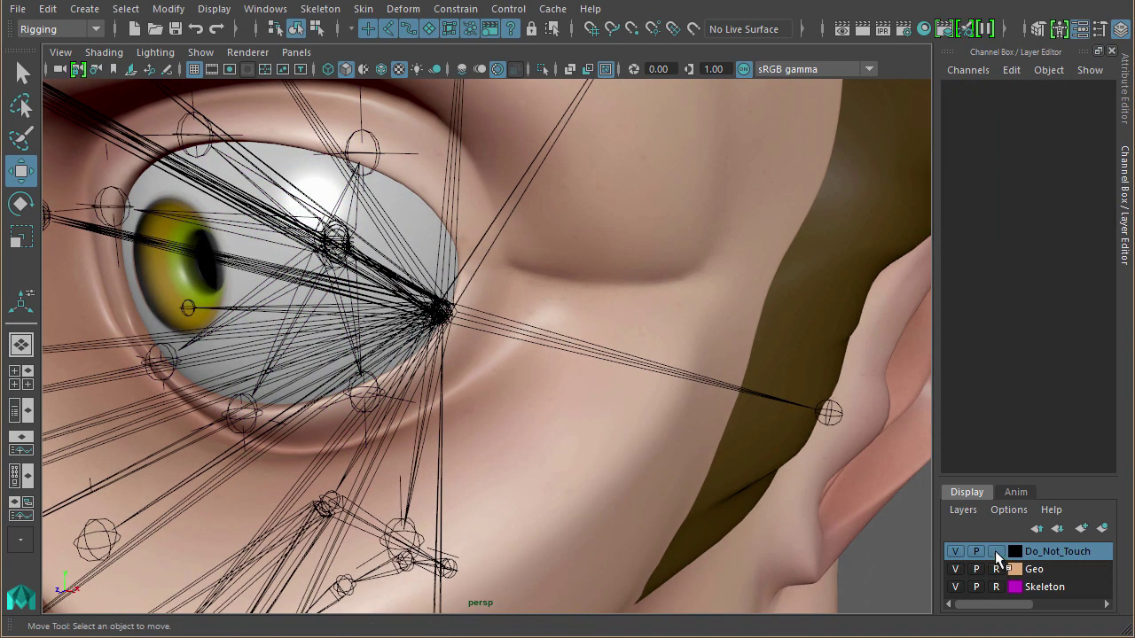
{"action": "left_click", "coordinate": [997, 552]}
{"action": "left_click", "coordinate": [996, 587]}
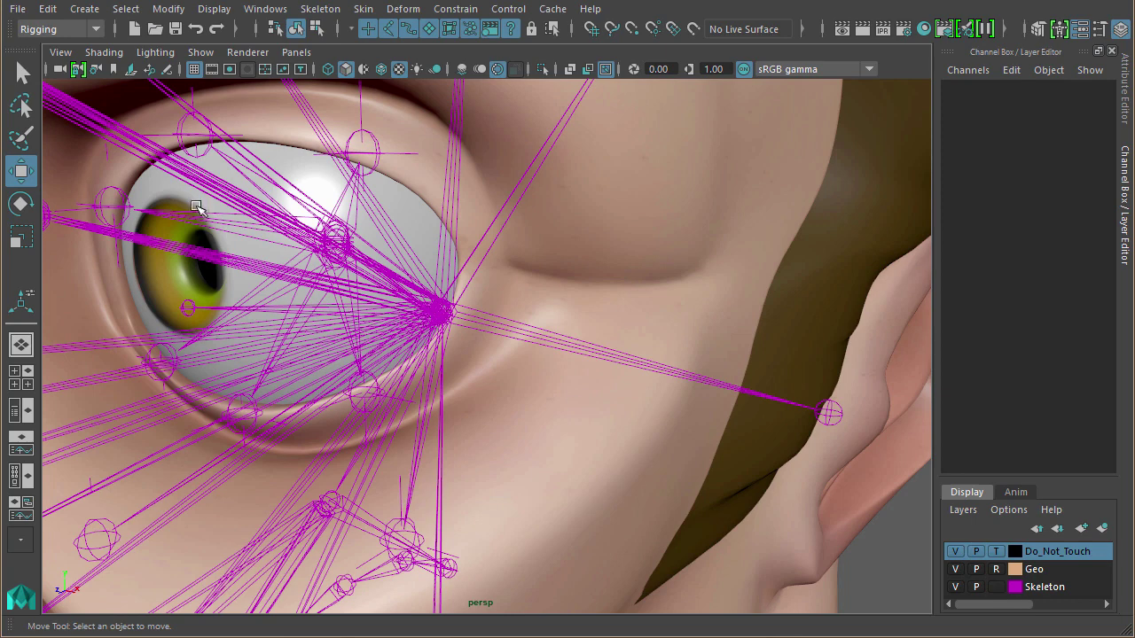
Step: Select the l_upper_lid_bind joint and examine the input values of its l_eyelid_Multi node
{"action": "left_click", "coordinate": [306, 220]}
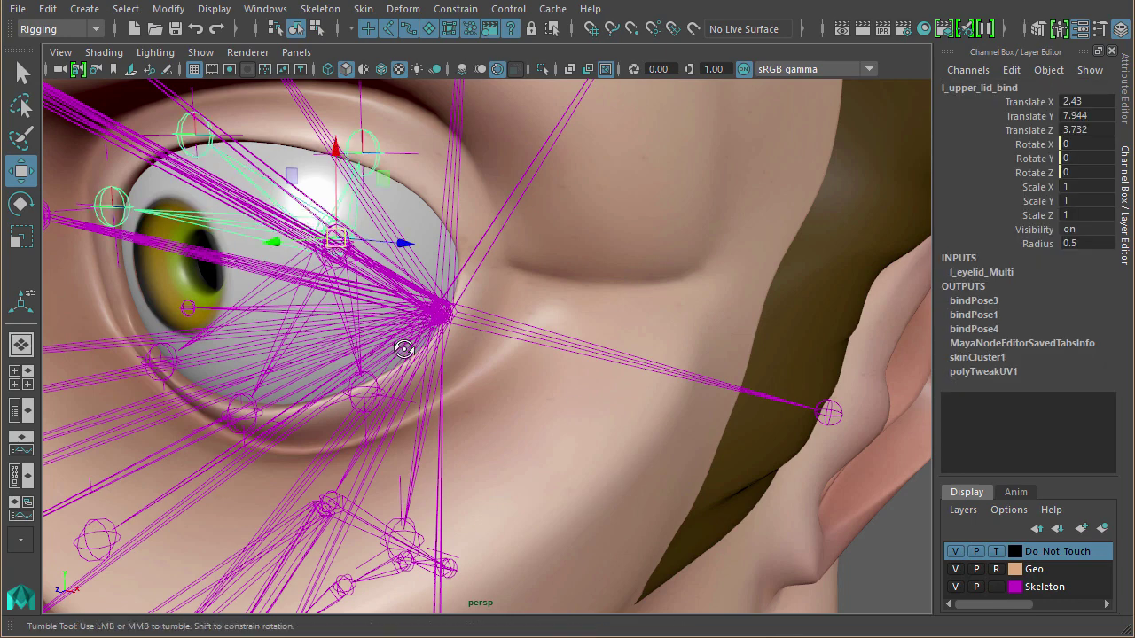
{"action": "left_click_drag", "start_coordinate": [405, 351], "coordinate": [502, 125], "text": "alt"}
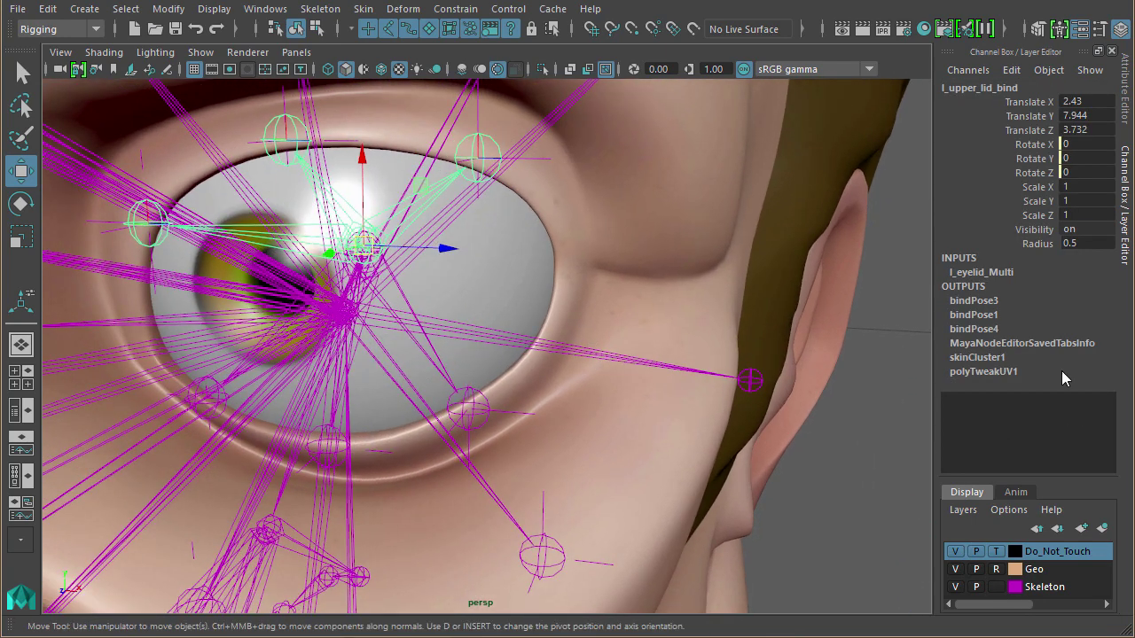
{"action": "left_click", "coordinate": [981, 273]}
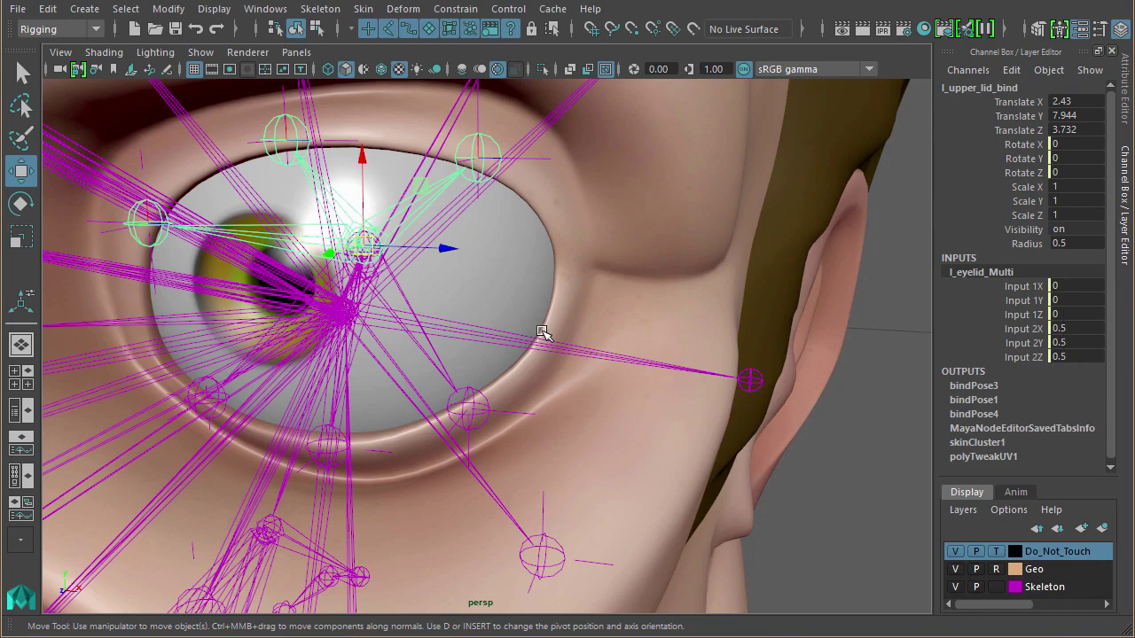
{"action": "left_click_drag", "start_coordinate": [393, 312], "coordinate": [615, 261], "text": "alt"}
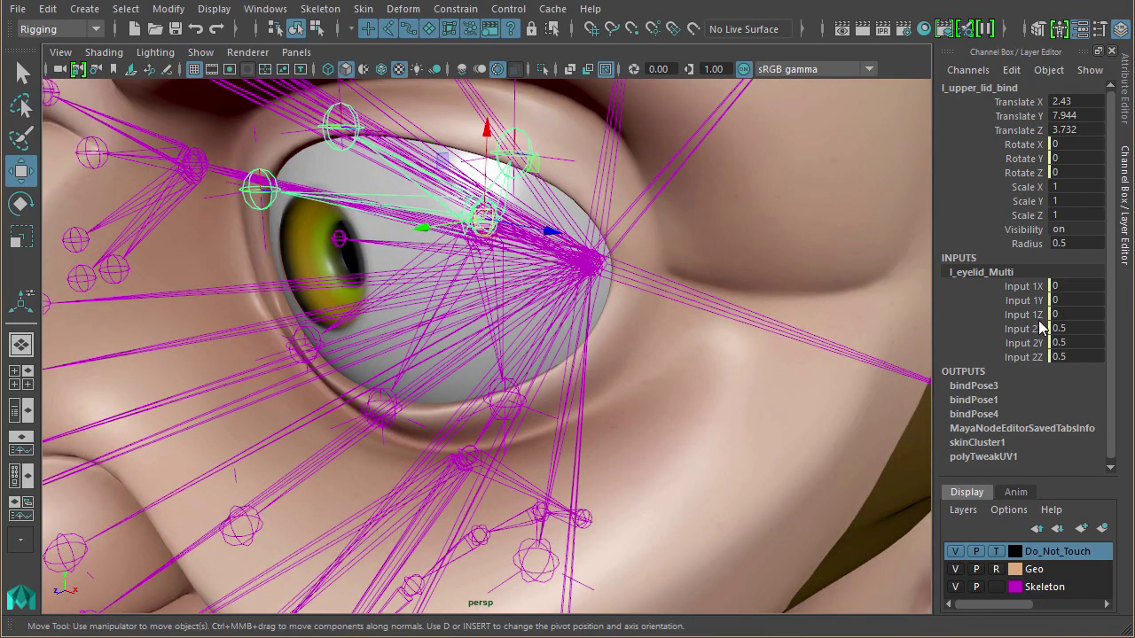
{"action": "right_click_drag", "start_coordinate": [586, 340], "coordinate": [314, 329], "text": "alt"}
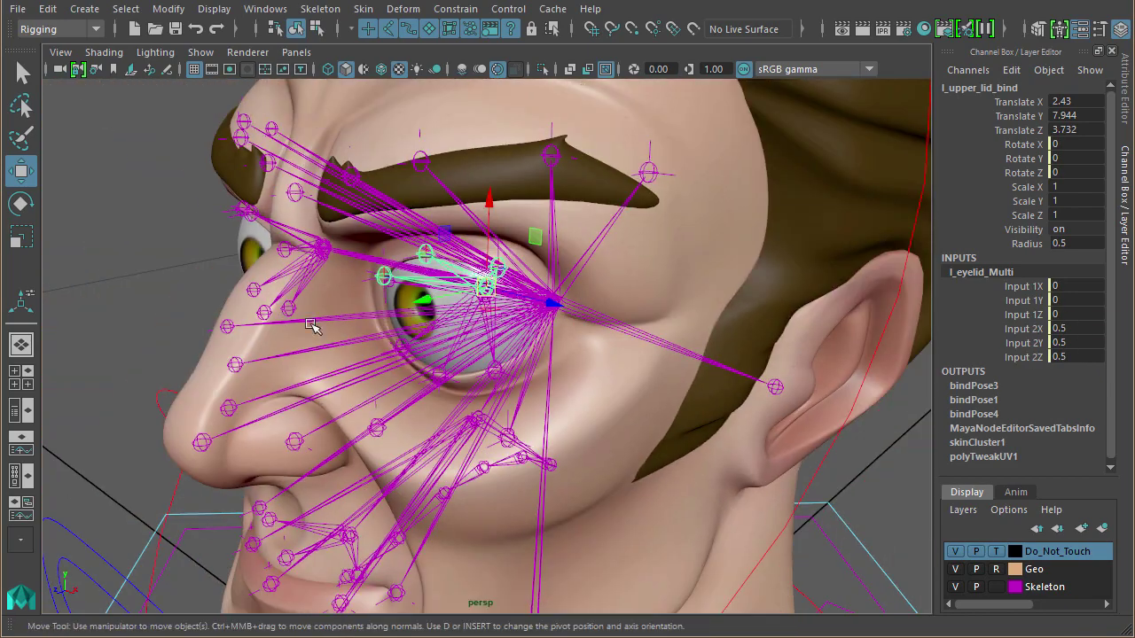
{"action": "left_click_drag", "start_coordinate": [314, 329], "coordinate": [448, 352], "text": "alt"}
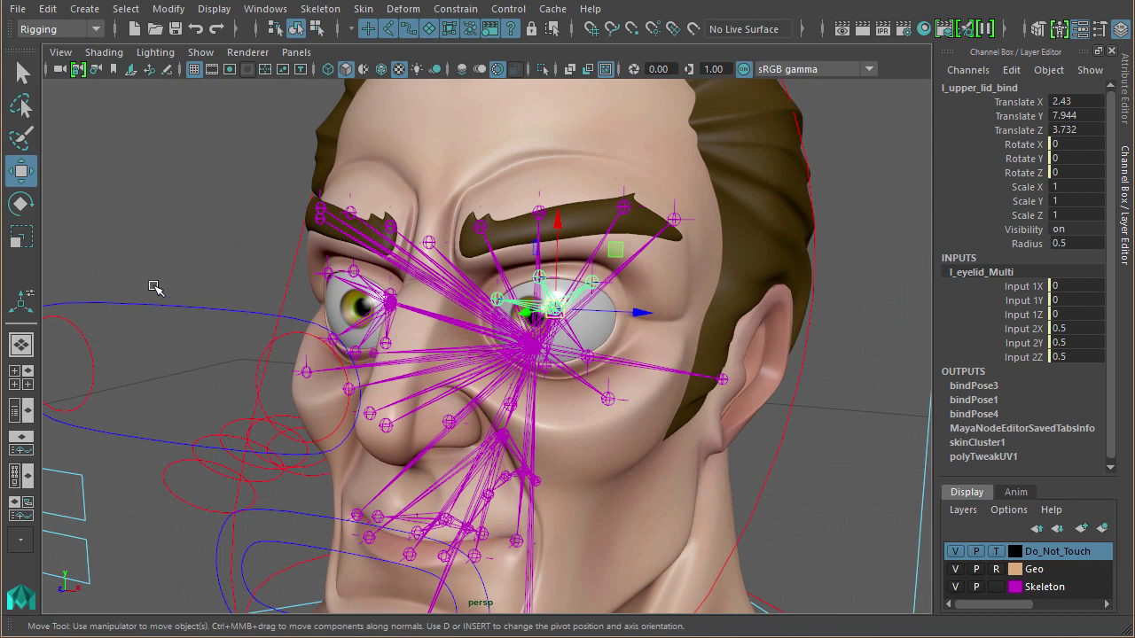
Step: Move LookAt_Control to about Translate X 0.43, Y 0.12, Z -0.2 to offset the gaze
{"action": "left_click_drag", "start_coordinate": [154, 287], "coordinate": [160, 342]}
{"action": "middle_click_drag", "start_coordinate": [606, 369], "coordinate": [679, 309], "text": "alt"}
{"action": "left_click_drag", "start_coordinate": [593, 310], "coordinate": [618, 311], "text": "alt"}
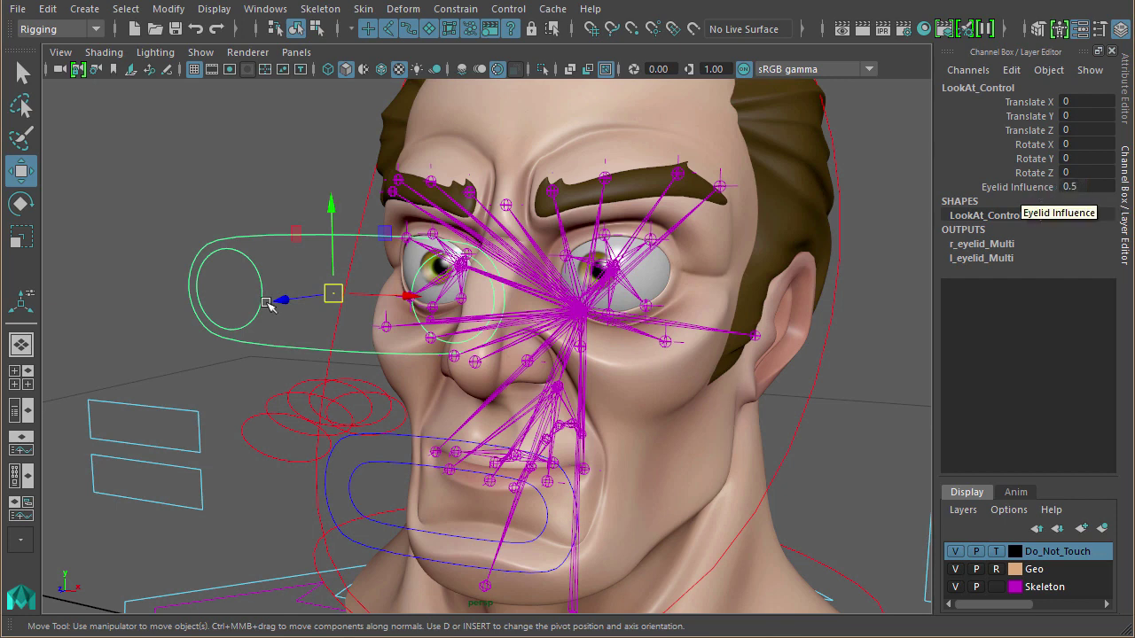
{"action": "left_click_drag", "start_coordinate": [336, 299], "coordinate": [383, 280]}
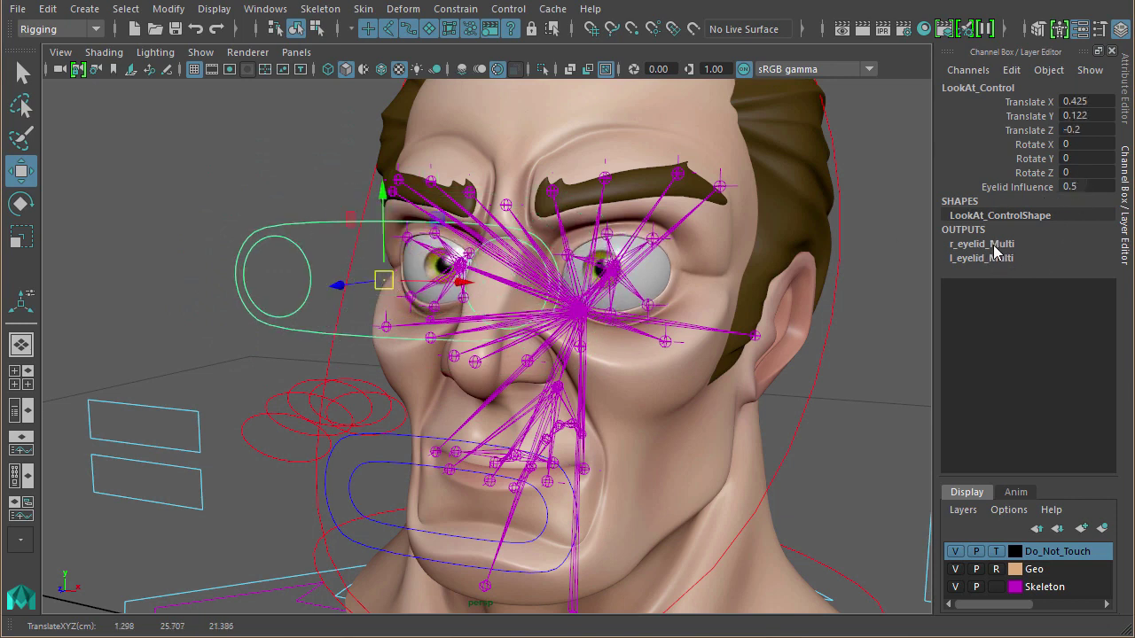
Step: Set LookAt_Control's Eyelid Influence to 0, test the eyelids by moving the control, and undo the move
{"action": "double_click", "coordinate": [1073, 187]}
{"action": "type", "text": "0"}
{"action": "key", "text": "Return"}
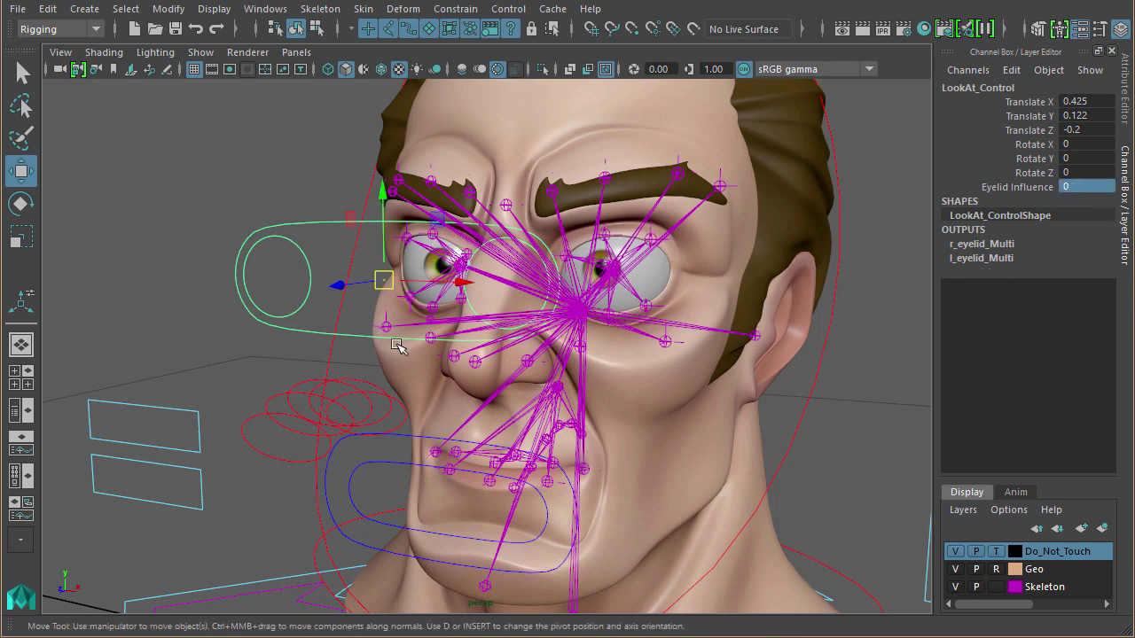
{"action": "left_click_drag", "start_coordinate": [385, 280], "coordinate": [397, 261]}
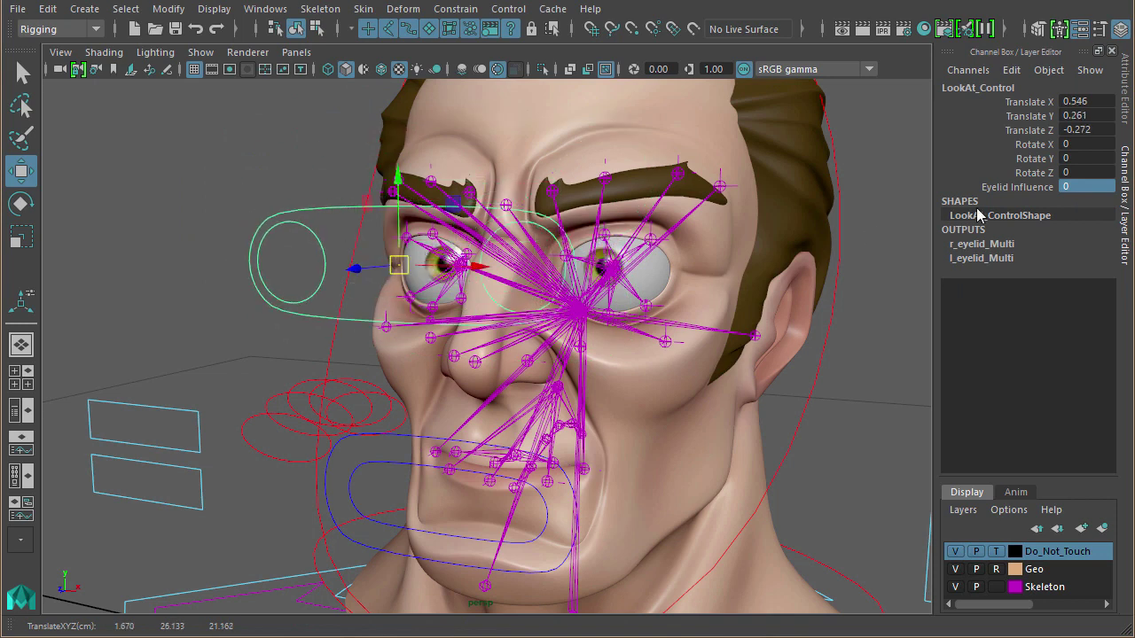
{"action": "key", "text": "ctrl+z"}
Step: Set LookAt_Control's Eyelid Influence to 1, move the control around to test how strongly the eyelids follow, and undo the moves
{"action": "left_click", "coordinate": [1084, 187]}
{"action": "key", "text": "Return"}
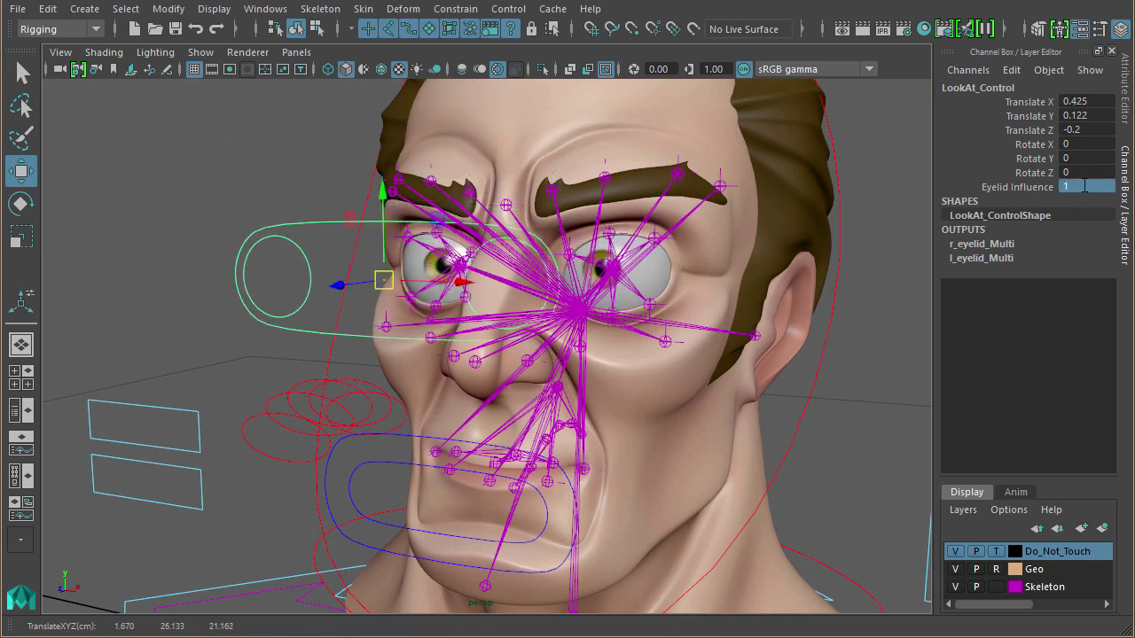
{"action": "middle_click_drag", "start_coordinate": [385, 278], "coordinate": [717, 273]}
{"action": "key", "text": "ctrl+z"}
{"action": "left_click", "coordinate": [1074, 186]}
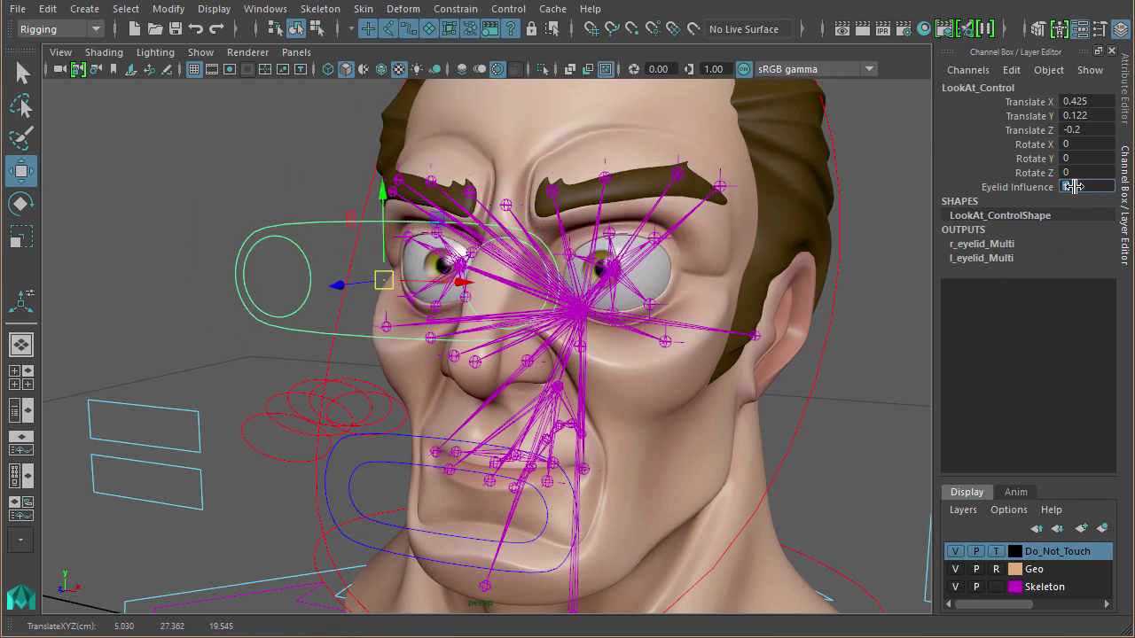
{"action": "type", "text": "1"}
{"action": "key", "text": "Return"}
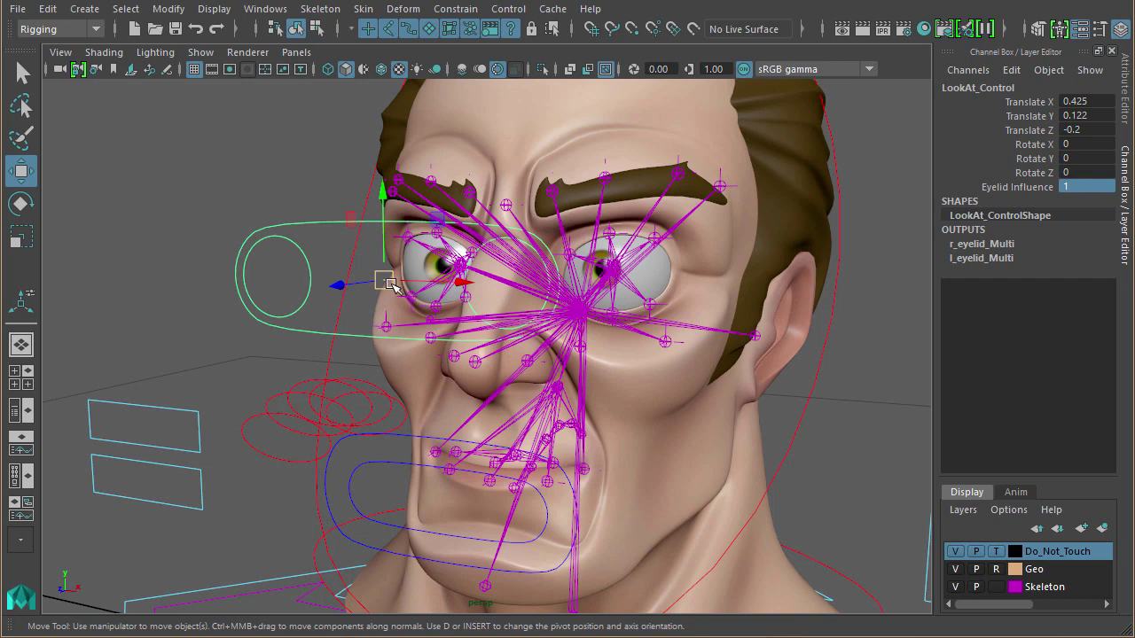
{"action": "middle_click_drag", "start_coordinate": [386, 299], "coordinate": [585, 238]}
{"action": "left_click_drag", "start_coordinate": [584, 236], "coordinate": [441, 300]}
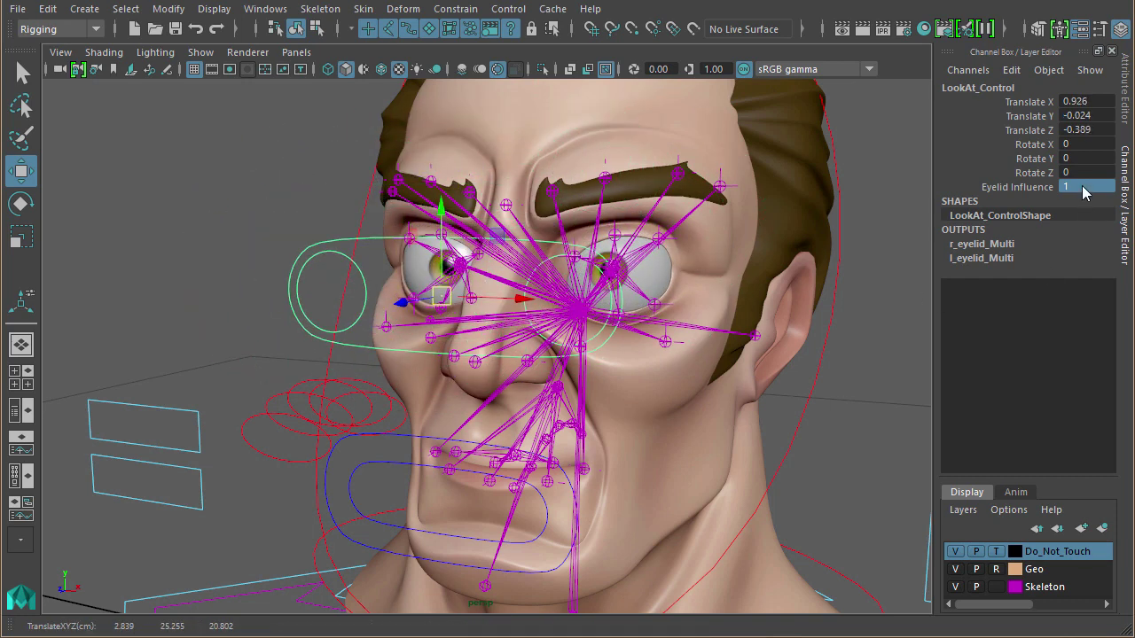
{"action": "key", "text": "ctrl+z"}
Step: Set LookAt_Control's Eyelid Influence to 0.5
{"action": "left_click", "coordinate": [1081, 186]}
{"action": "type", "text": "0.5"}
{"action": "key", "text": "Return"}
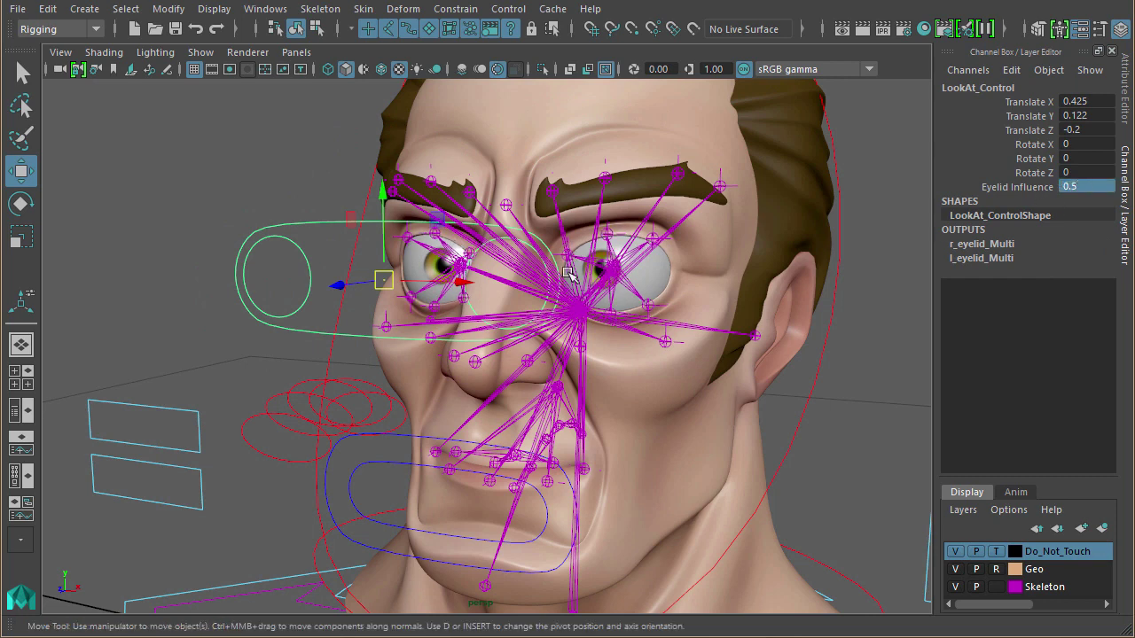
Step: Examine the input values of the l_eyelid_Multi and r_eyelid_Multi nodes driven by LookAt_Control
{"action": "left_click", "coordinate": [982, 259]}
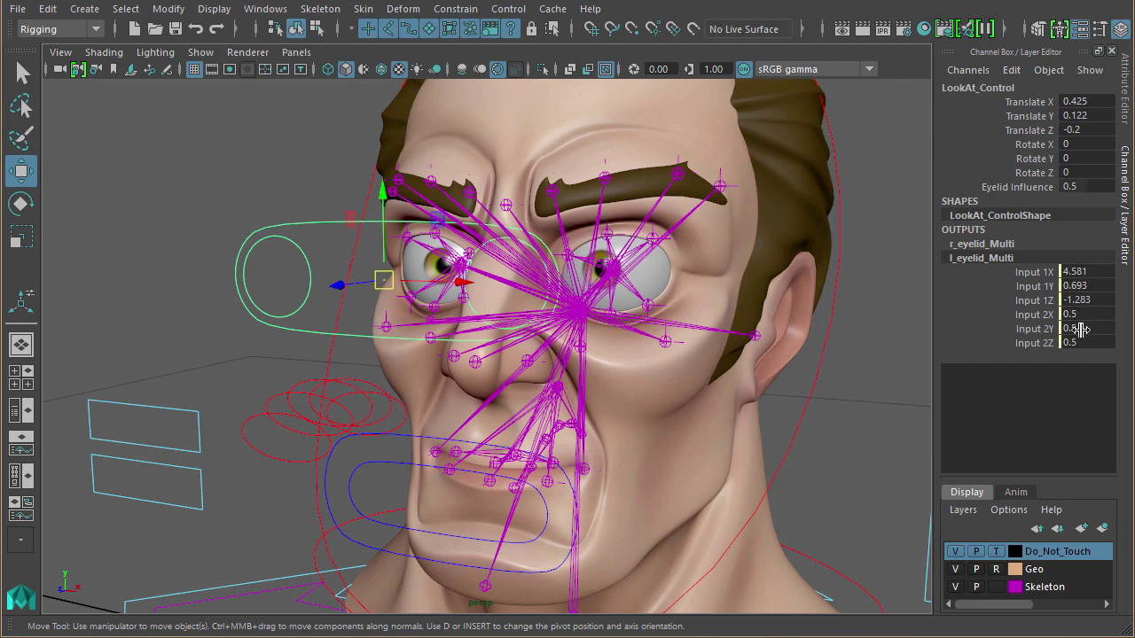
{"action": "left_click", "coordinate": [995, 246]}
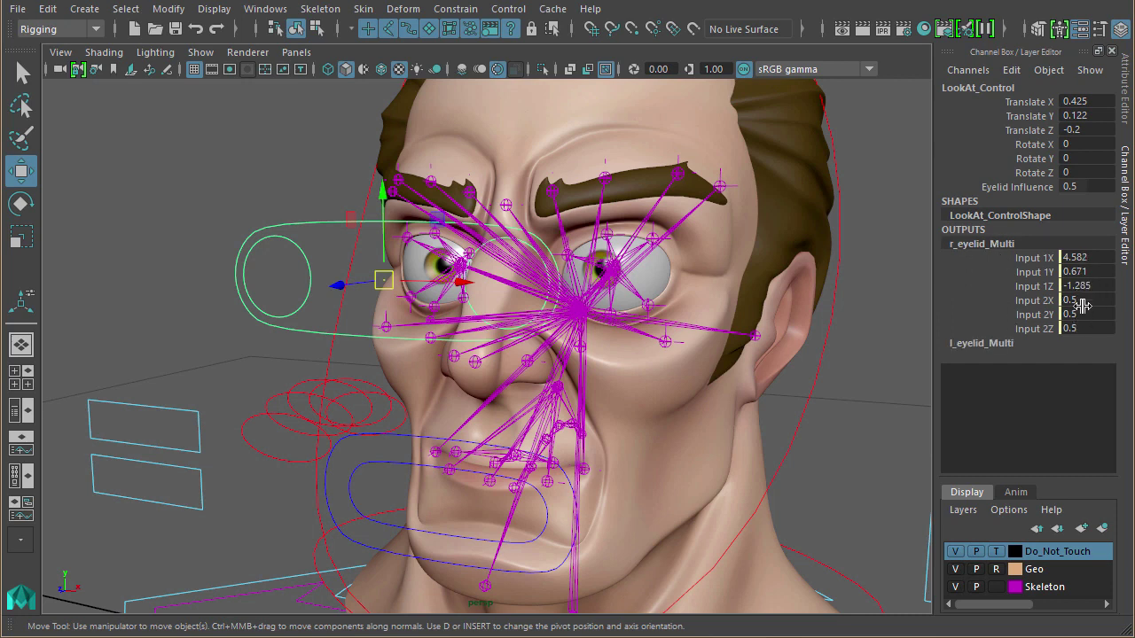
{"action": "left_click_drag", "start_coordinate": [741, 314], "coordinate": [697, 306], "text": "alt"}
{"action": "middle_click_drag", "start_coordinate": [697, 307], "coordinate": [646, 307], "text": "alt"}
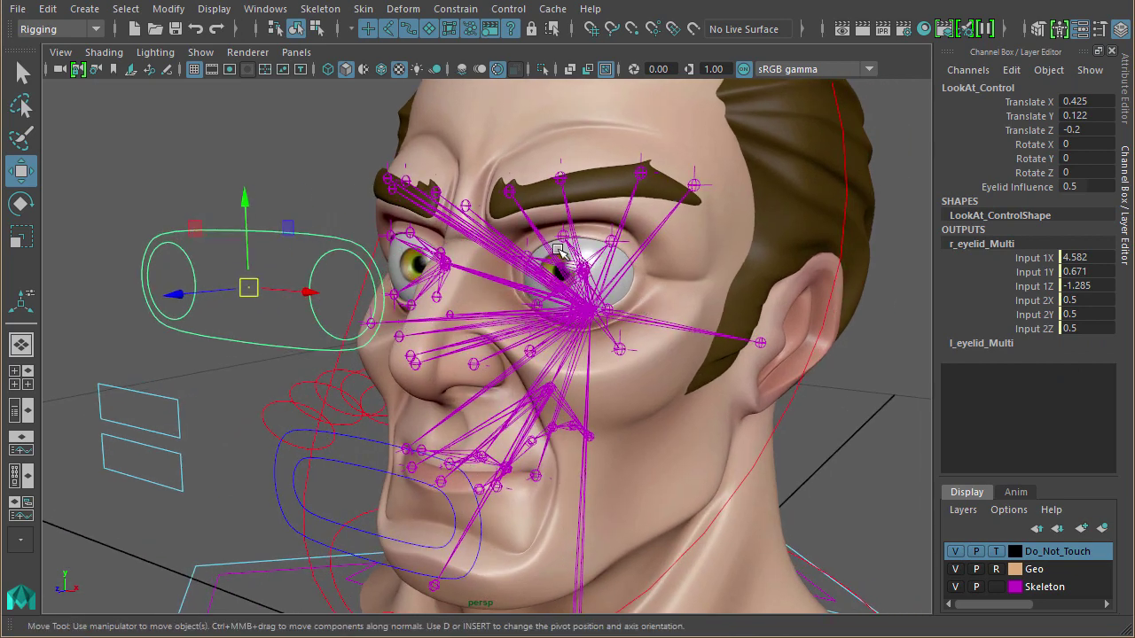
Step: Hide the Skeleton layer and clear the selection
{"action": "left_click_drag", "start_coordinate": [630, 435], "coordinate": [669, 413], "text": "alt"}
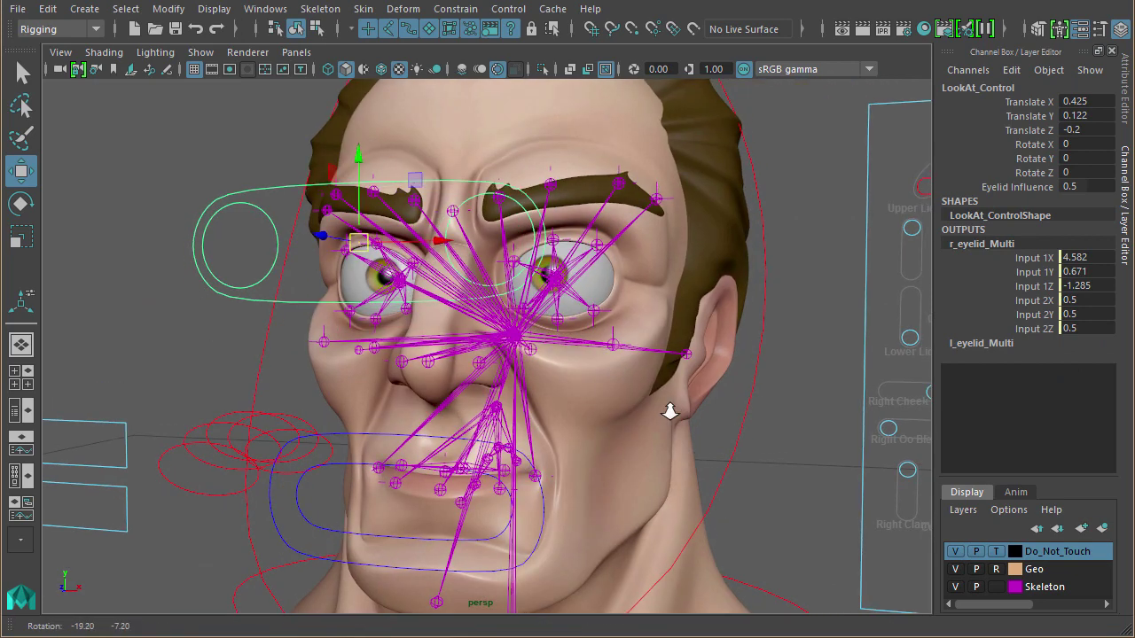
{"action": "right_click_drag", "start_coordinate": [669, 414], "coordinate": [575, 258], "text": "alt"}
{"action": "left_click_drag", "start_coordinate": [575, 258], "coordinate": [573, 299], "text": "alt"}
{"action": "right_click_drag", "start_coordinate": [573, 299], "coordinate": [587, 301], "text": "alt"}
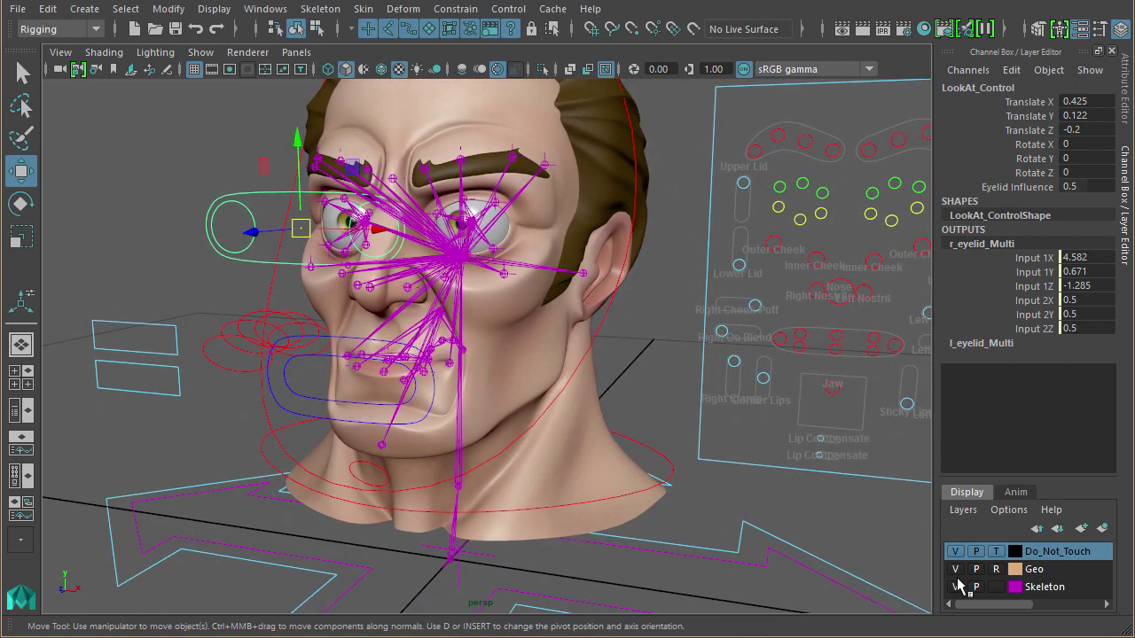
{"action": "left_click", "coordinate": [956, 587]}
{"action": "left_click", "coordinate": [636, 330]}
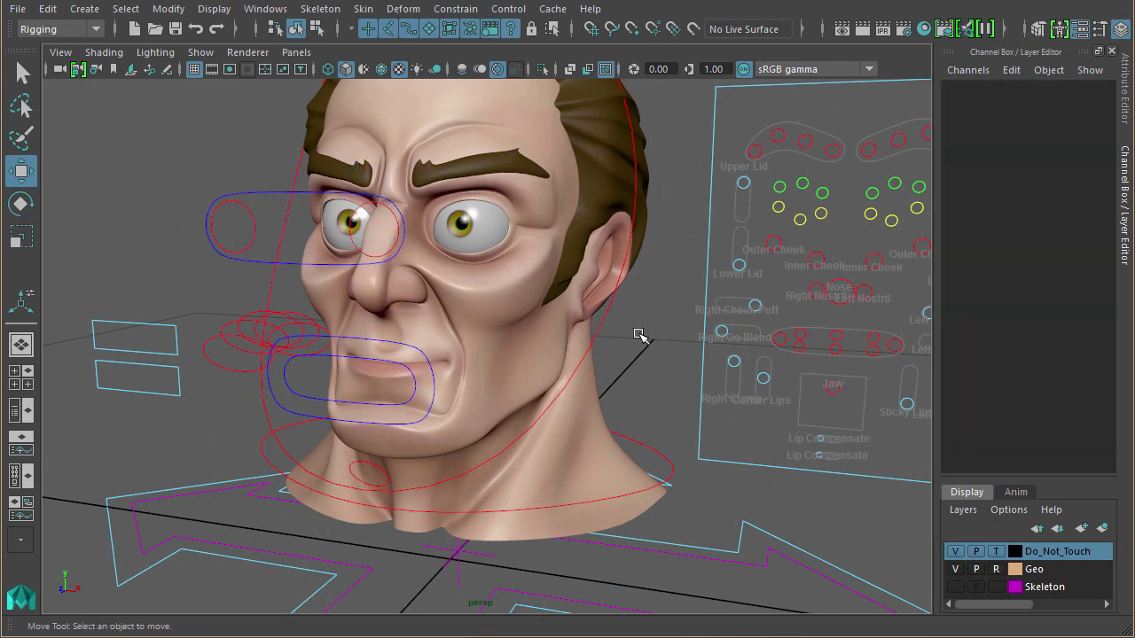
Step: Lower Left_Clamp_Control on the face control board to Translate Y -2 to test the lip clamp
{"action": "left_click_drag", "start_coordinate": [638, 334], "coordinate": [723, 385], "text": "alt"}
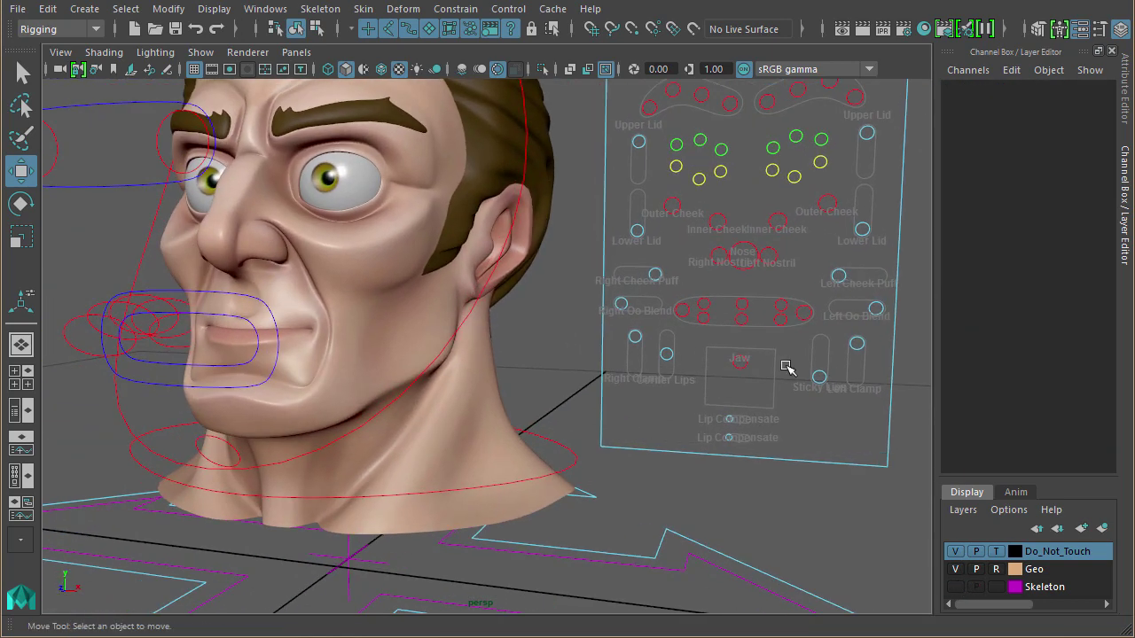
{"action": "middle_click_drag", "start_coordinate": [757, 401], "coordinate": [741, 399], "text": "alt"}
{"action": "right_click_drag", "start_coordinate": [775, 393], "coordinate": [848, 400], "text": "alt"}
{"action": "mouse_move", "coordinate": [848, 400]}
{"action": "middle_mouse_down", "text": "alt"}
{"action": "mouse_move", "coordinate": [702, 408]}
{"action": "mouse_move", "coordinate": [858, 415]}
{"action": "middle_mouse_up", "text": "alt"}
{"action": "right_click_drag", "start_coordinate": [858, 415], "coordinate": [752, 421], "text": "alt"}
{"action": "middle_click_drag", "start_coordinate": [752, 421], "coordinate": [768, 417], "text": "alt"}
{"action": "left_click", "coordinate": [804, 342]}
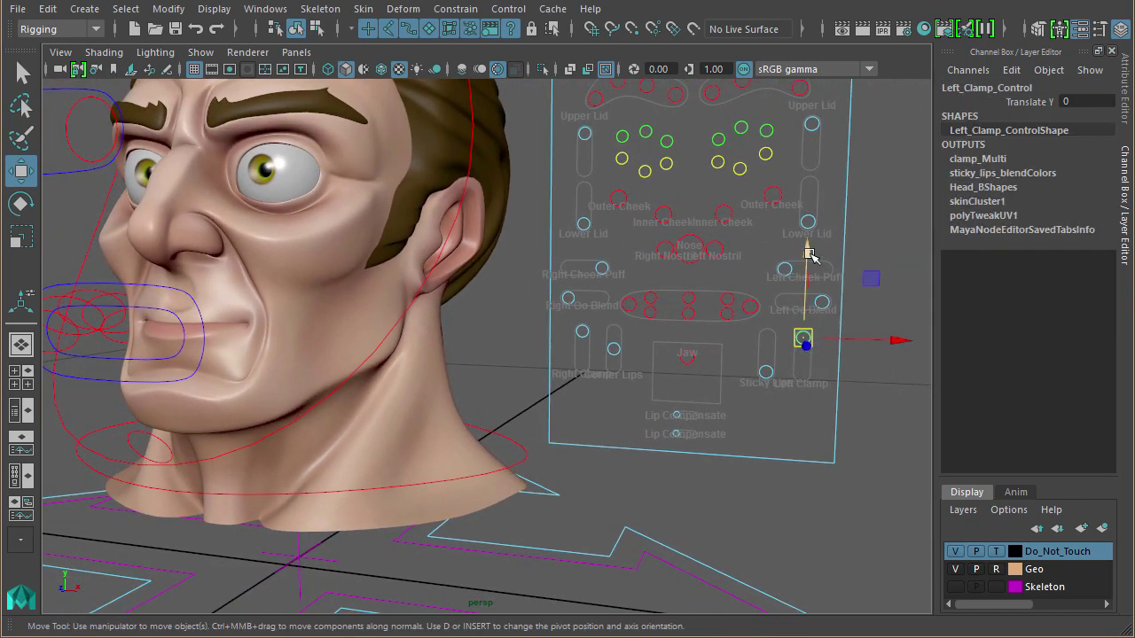
{"action": "left_click_drag", "start_coordinate": [805, 253], "coordinate": [783, 373]}
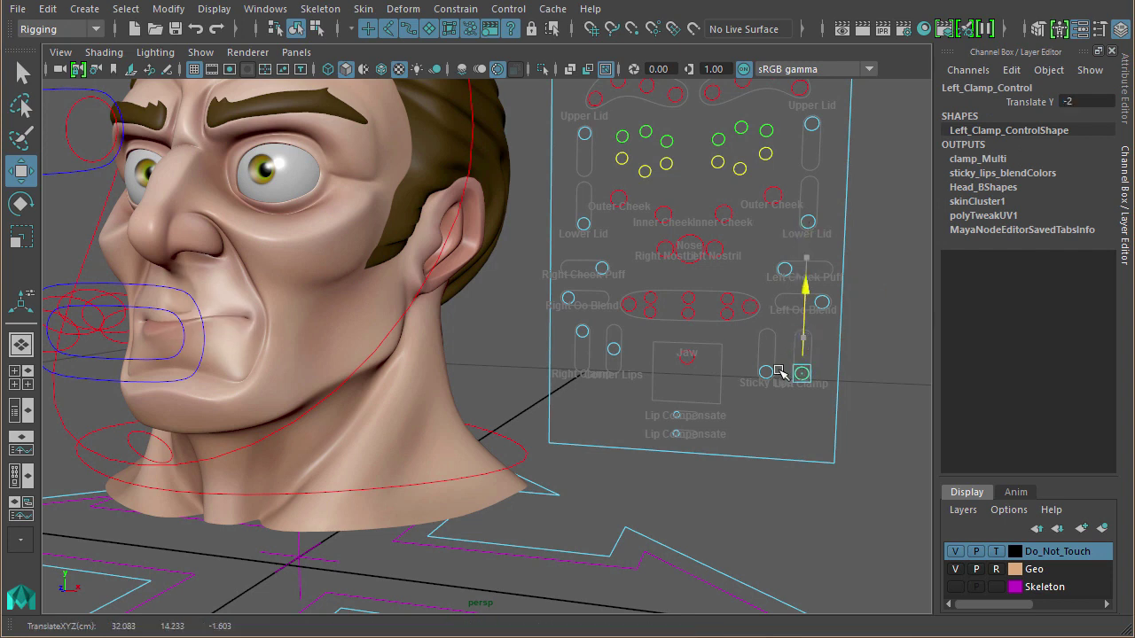
Step: Select Right_Clamp_Control and examine the input values of its clamp_Multi node
{"action": "left_click", "coordinate": [576, 339]}
{"action": "mouse_move", "coordinate": [585, 245]}
{"action": "left_mouse_down"}
{"action": "mouse_move", "coordinate": [584, 364]}
{"action": "mouse_move", "coordinate": [580, 221]}
{"action": "mouse_move", "coordinate": [583, 241]}
{"action": "left_mouse_up"}
{"action": "middle_click_drag", "start_coordinate": [251, 400], "coordinate": [324, 453], "text": "alt"}
{"action": "right_click_drag", "start_coordinate": [325, 452], "coordinate": [469, 440], "text": "alt"}
{"action": "middle_click_drag", "start_coordinate": [469, 440], "coordinate": [439, 423], "text": "alt"}
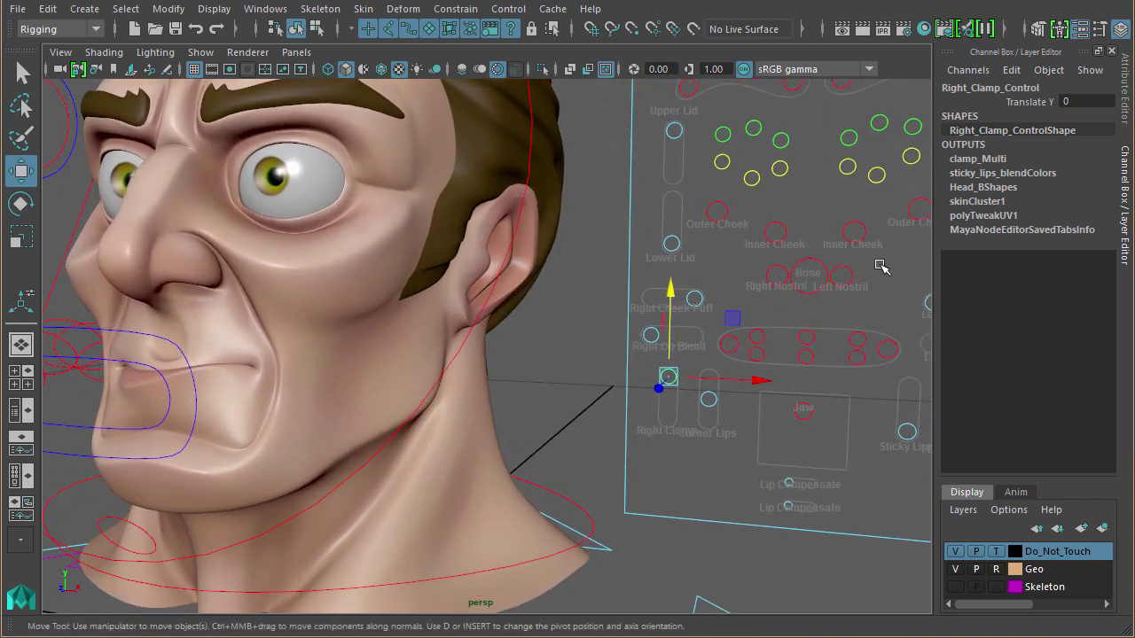
{"action": "left_click", "coordinate": [980, 160]}
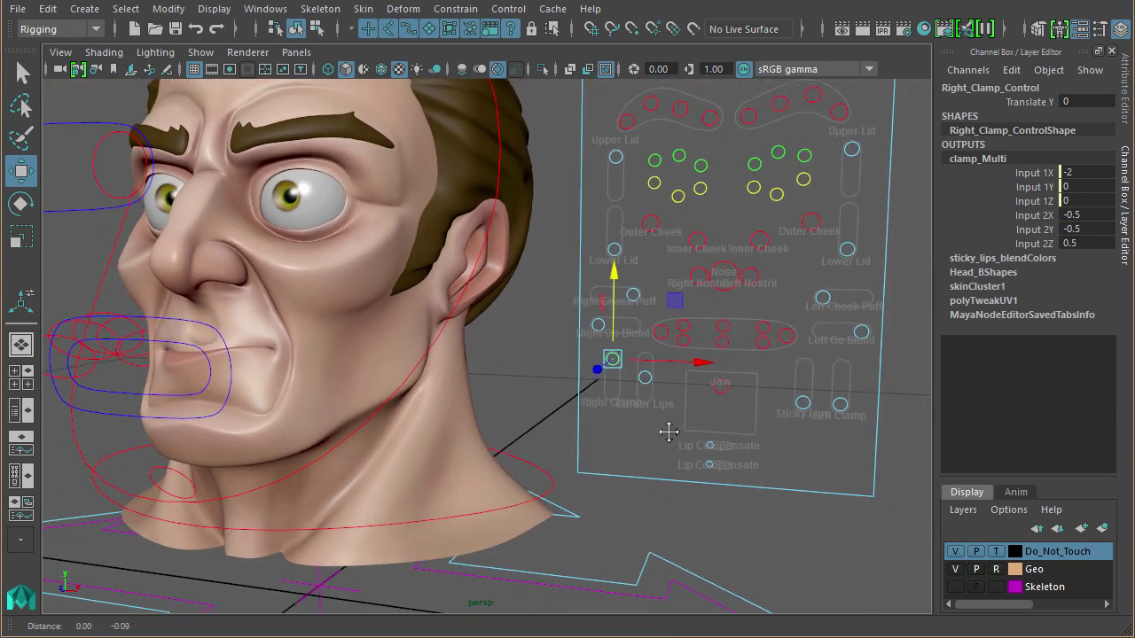
{"action": "middle_click_drag", "start_coordinate": [670, 433], "coordinate": [668, 401], "text": "alt"}
Step: Move Left_Clamp_Control repeatedly between Translate Y -2 and 0 to test the mouth-corner response, ending at 0
{"action": "left_click", "coordinate": [837, 372]}
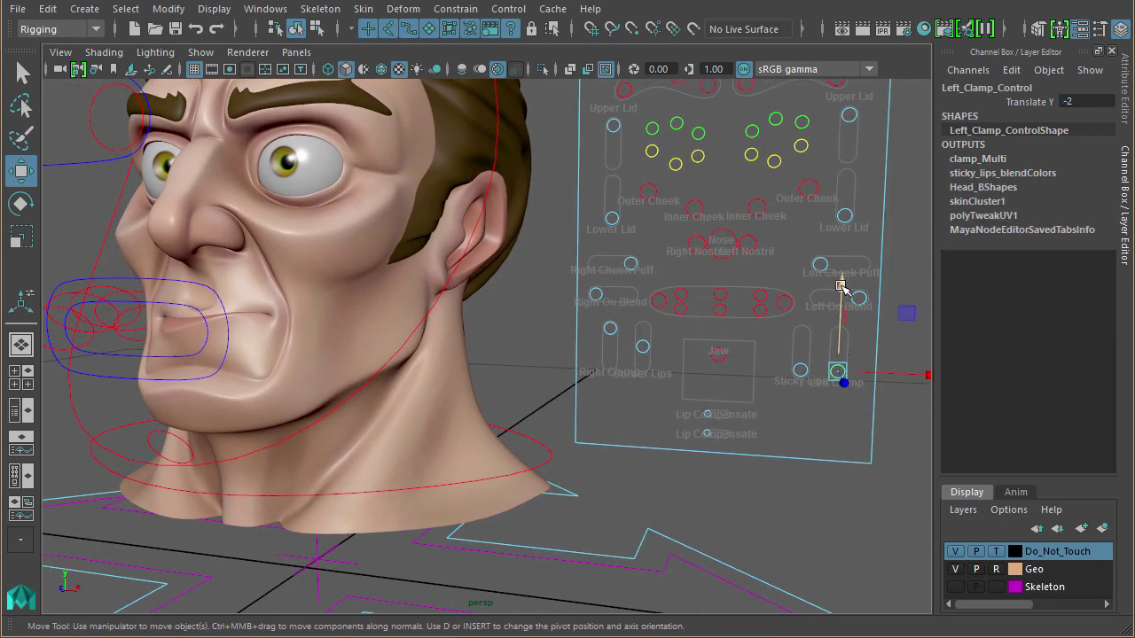
{"action": "left_click_drag", "start_coordinate": [841, 285], "coordinate": [839, 192]}
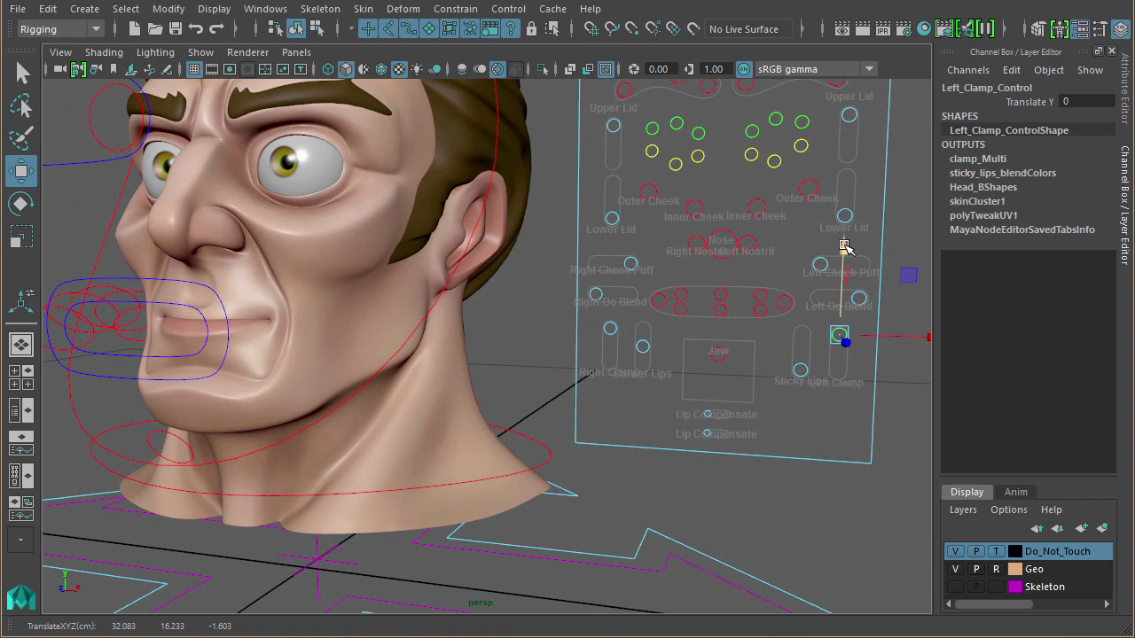
{"action": "left_click_drag", "start_coordinate": [845, 247], "coordinate": [826, 327]}
{"action": "left_click_drag", "start_coordinate": [852, 286], "coordinate": [857, 204]}
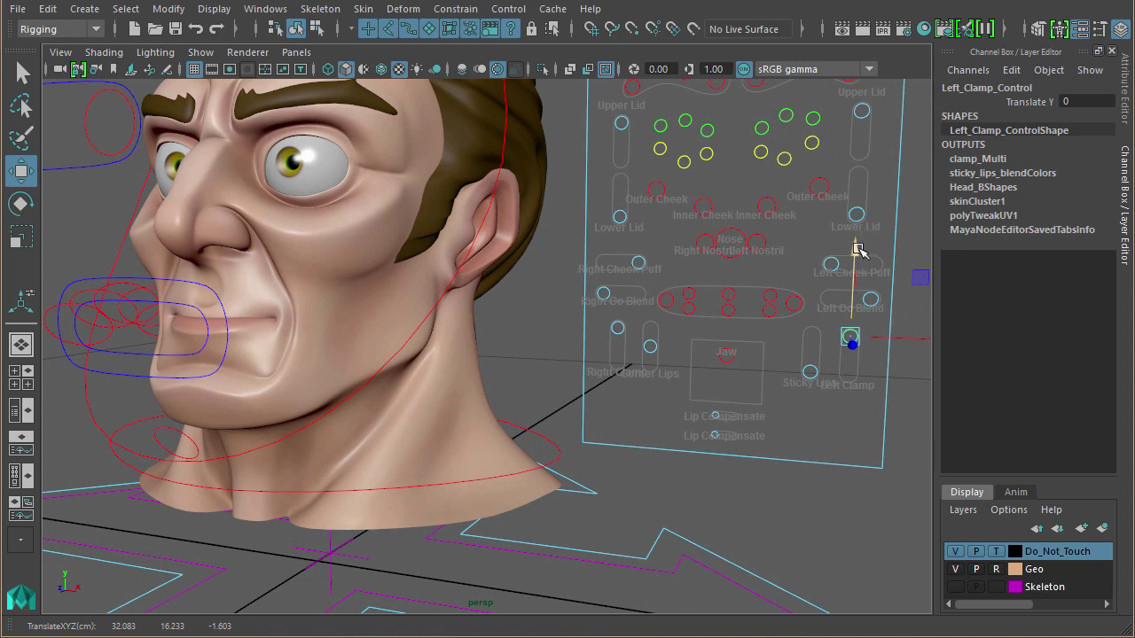
{"action": "left_click_drag", "start_coordinate": [859, 251], "coordinate": [856, 287]}
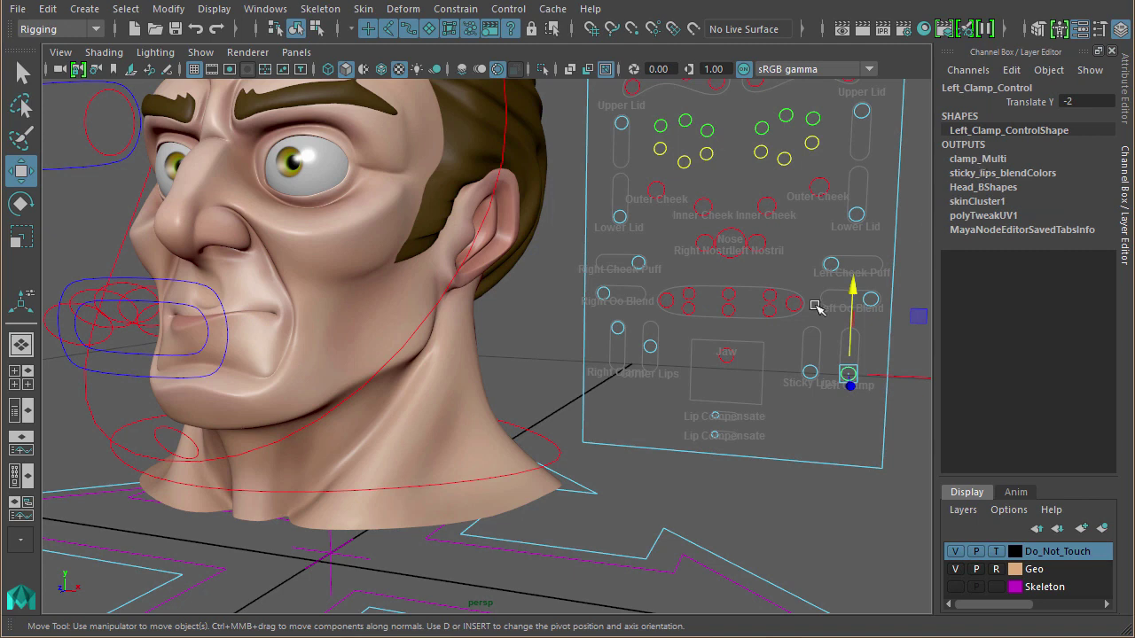
{"action": "left_click_drag", "start_coordinate": [853, 285], "coordinate": [842, 200]}
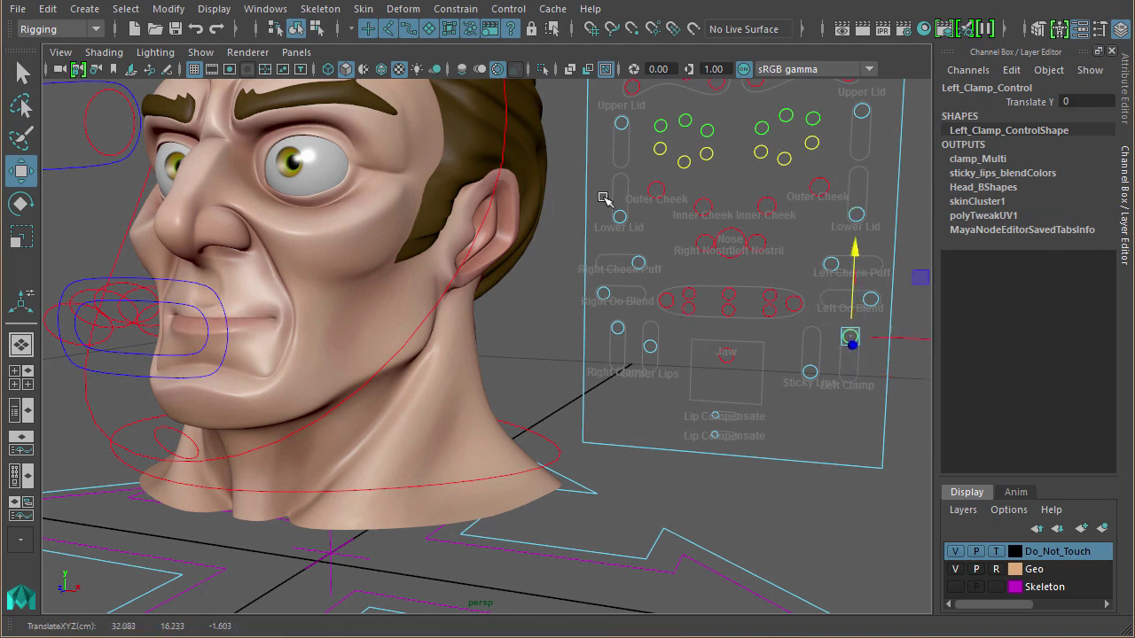
Step: Expand the l_eyelids_Multi inputs of Left_LowerLid_Control and raise the control to Translate Y 2 to test the eyelid response
{"action": "middle_click_drag", "start_coordinate": [680, 336], "coordinate": [621, 427], "text": "alt"}
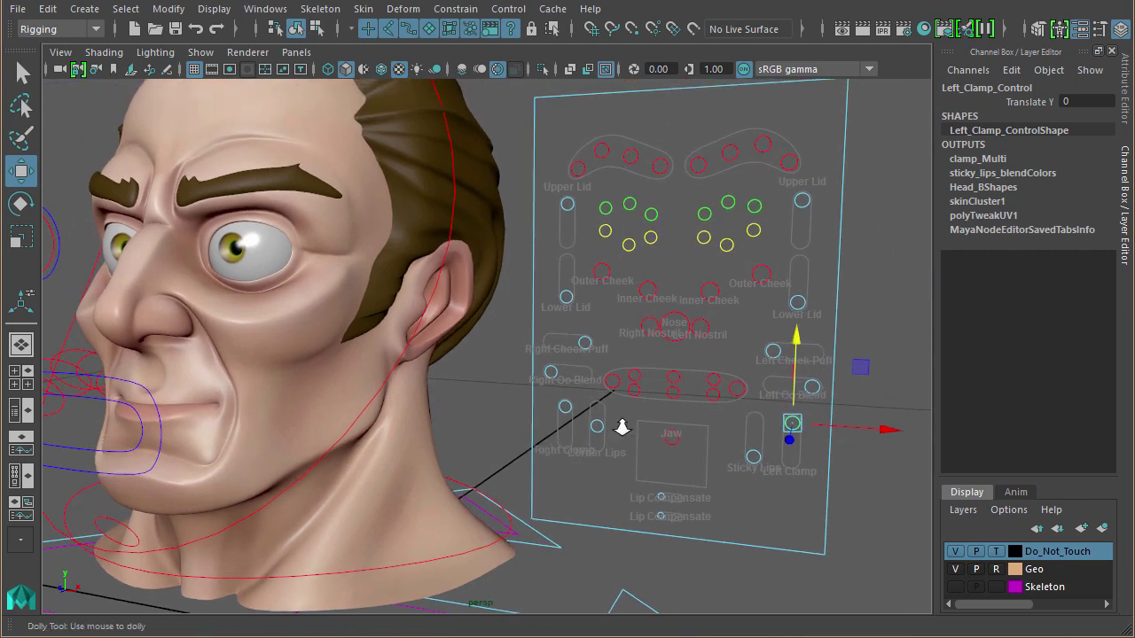
{"action": "right_click_drag", "start_coordinate": [621, 426], "coordinate": [736, 403], "text": "alt"}
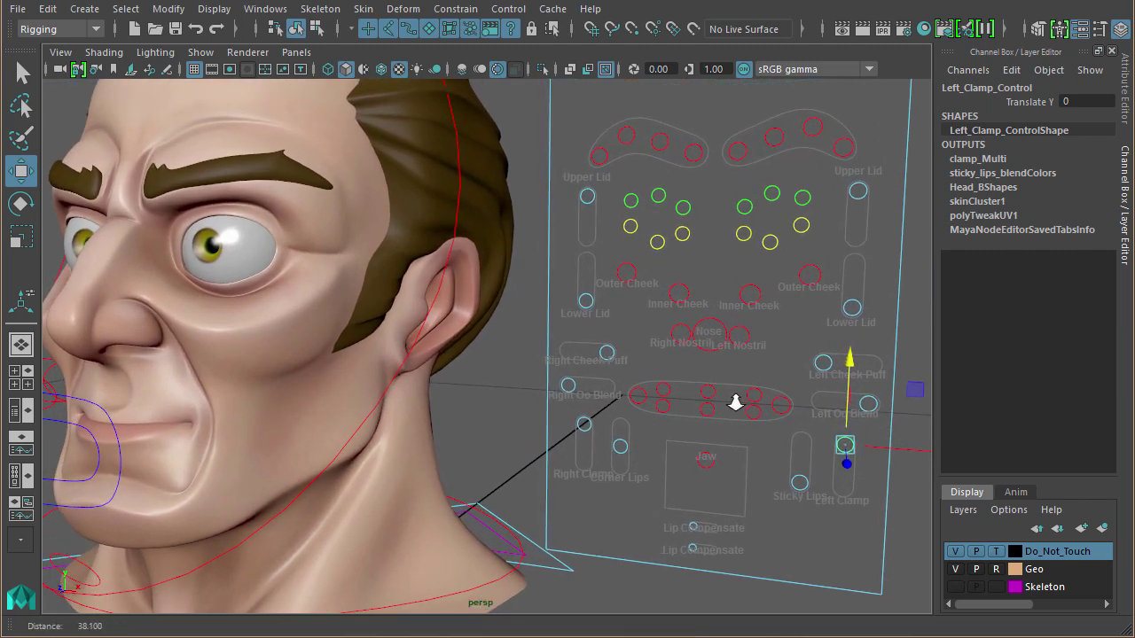
{"action": "left_click", "coordinate": [852, 304]}
{"action": "mouse_move", "coordinate": [856, 217]}
{"action": "middle_mouse_down"}
{"action": "mouse_move", "coordinate": [852, 151]}
{"action": "mouse_move", "coordinate": [836, 177]}
{"action": "mouse_move", "coordinate": [843, 139]}
{"action": "mouse_move", "coordinate": [847, 197]}
{"action": "middle_mouse_up"}
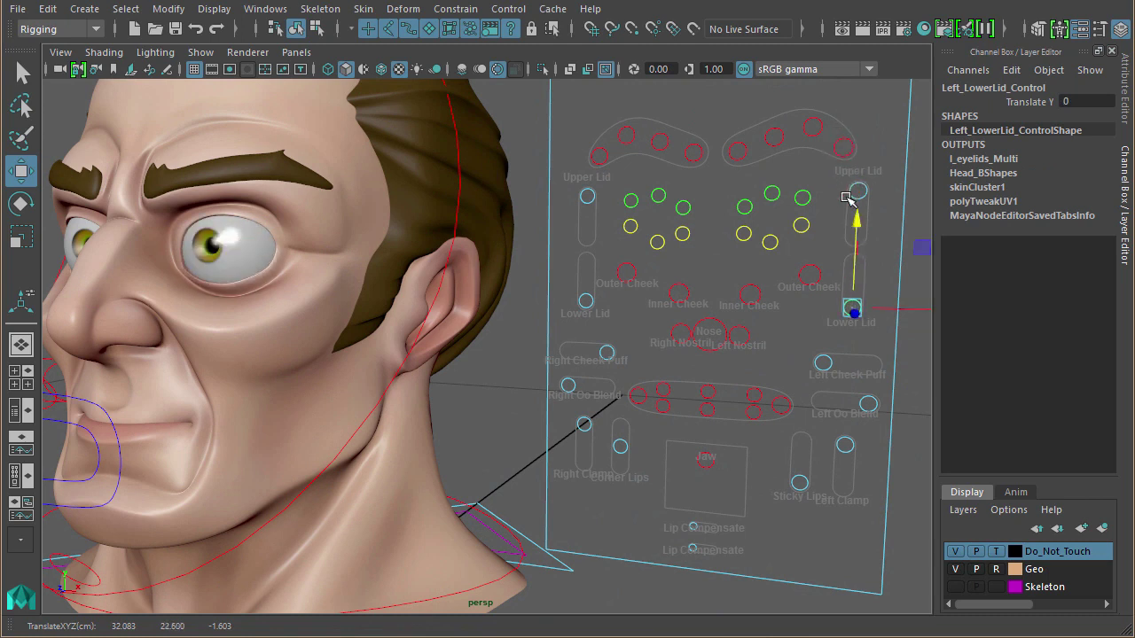
{"action": "left_click", "coordinate": [1002, 159]}
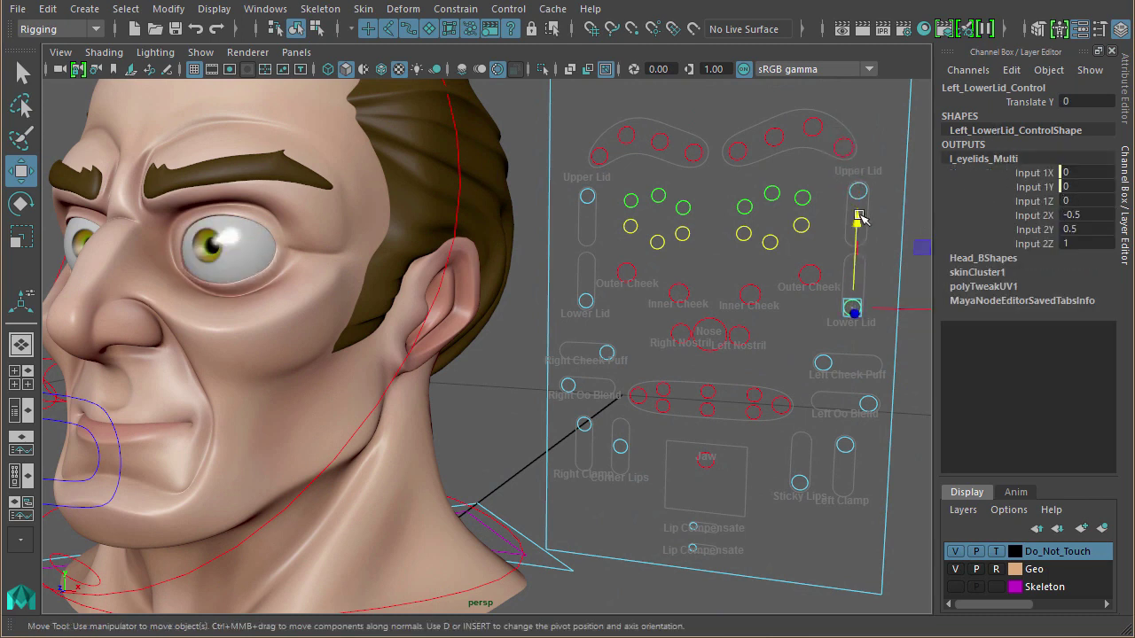
{"action": "middle_click_drag", "start_coordinate": [849, 222], "coordinate": [859, 152]}
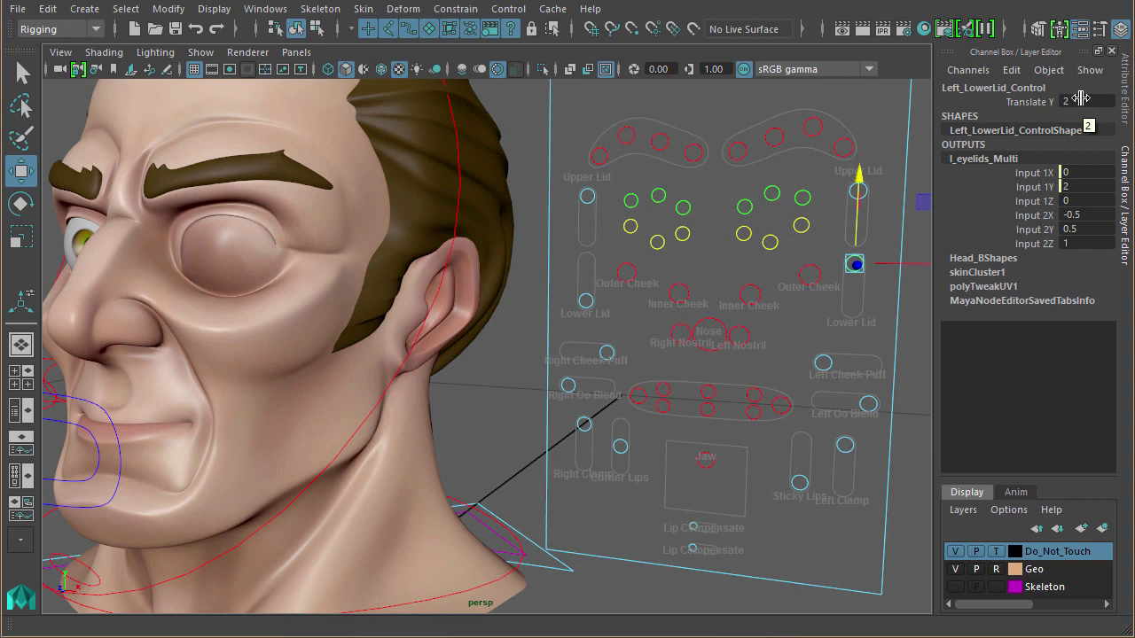
{"action": "double_click", "coordinate": [1108, 229]}
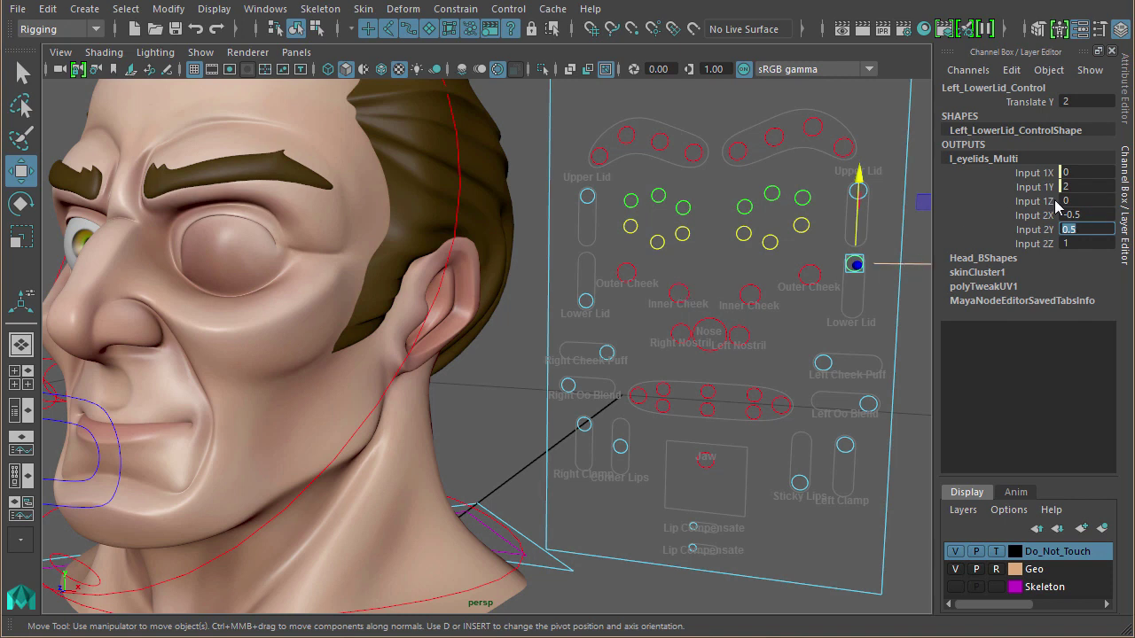
Step: Test the left upper and lower lid controls together, bringing Left_LowerLid_Control to about Translate Y 1.3
{"action": "left_click", "coordinate": [826, 192]}
{"action": "left_click", "coordinate": [857, 189]}
{"action": "left_click_drag", "start_coordinate": [861, 105], "coordinate": [858, 202]}
{"action": "left_click", "coordinate": [853, 263]}
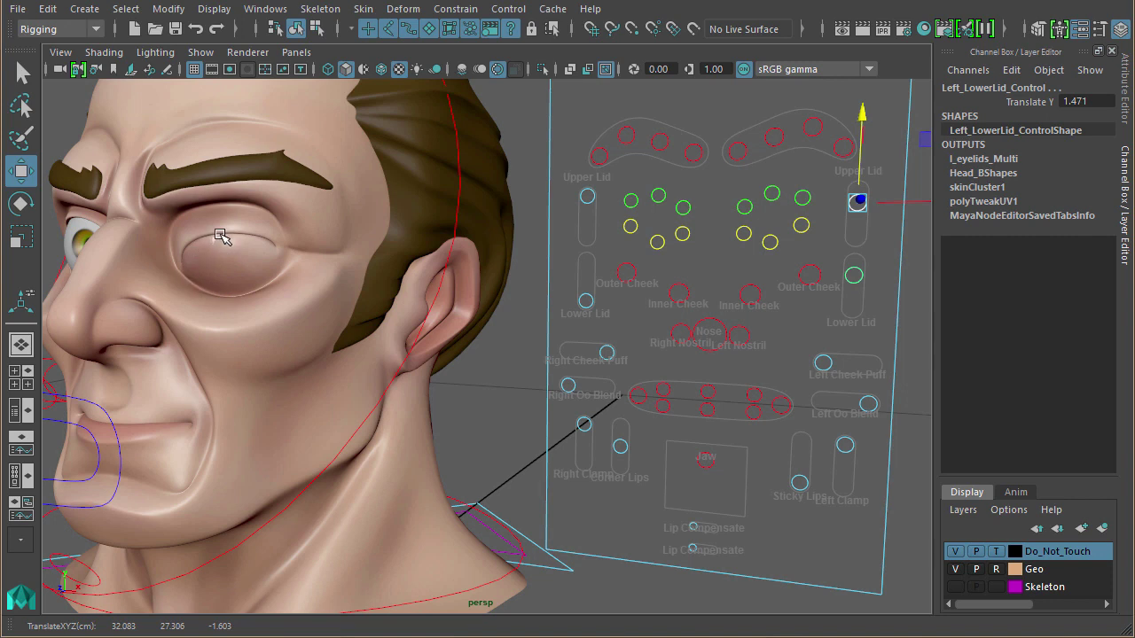
{"action": "left_click_drag", "start_coordinate": [861, 111], "coordinate": [857, 121]}
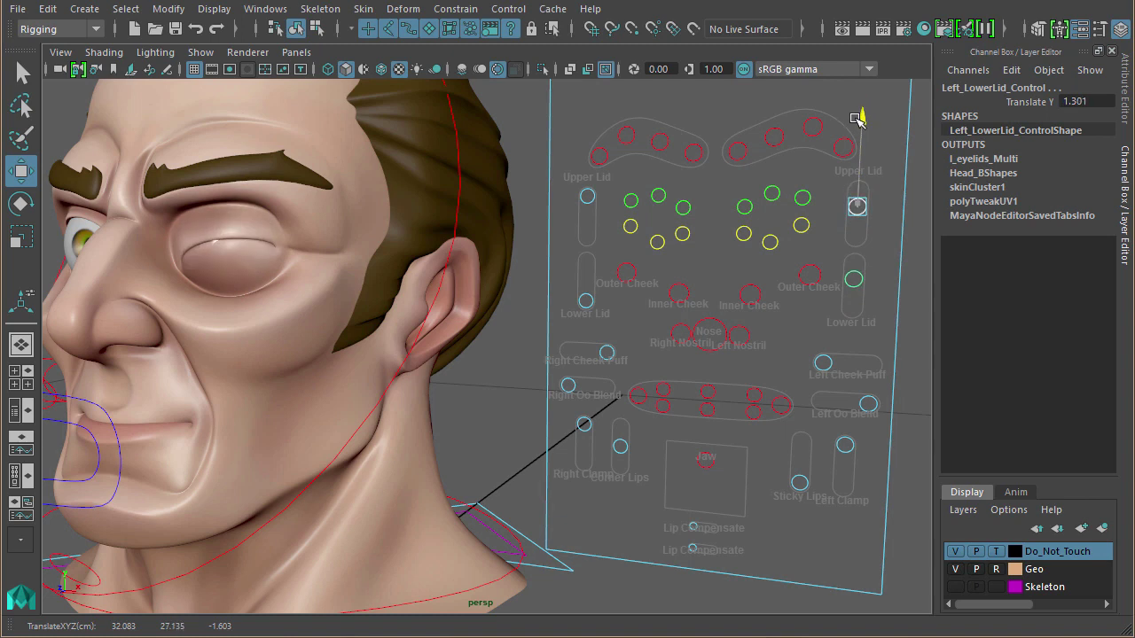
Step: Try moving the group of small controls around the left eye slightly, and undo the move
{"action": "left_click_drag", "start_coordinate": [816, 245], "coordinate": [737, 261]}
{"action": "left_click_drag", "start_coordinate": [755, 207], "coordinate": [755, 209]}
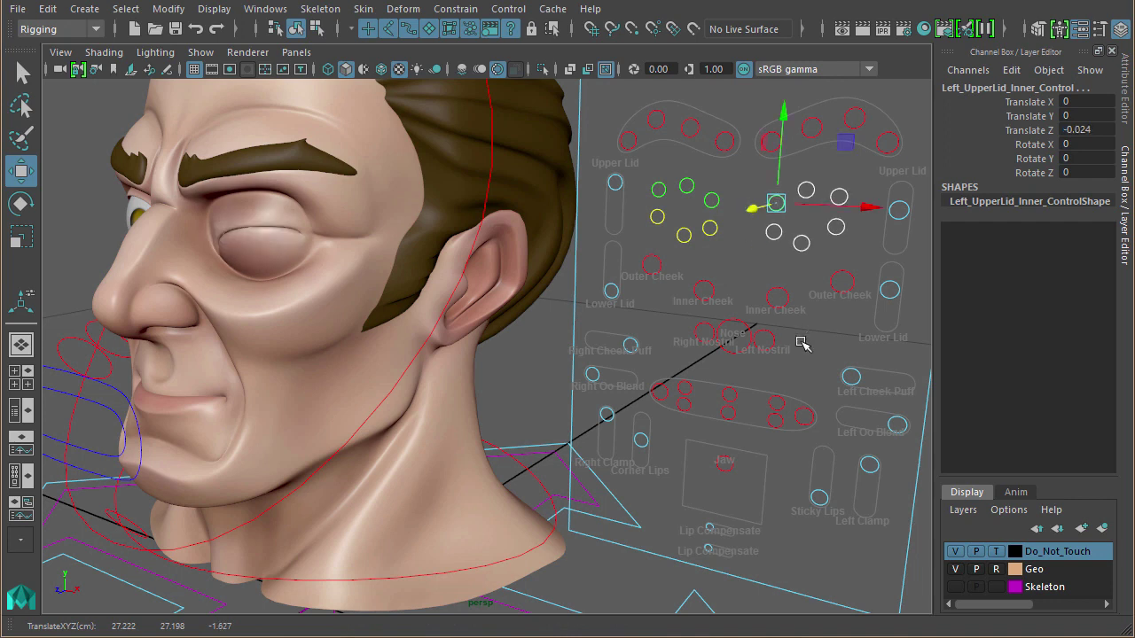
{"action": "key", "text": "ctrl+z"}
Step: Reset the left upper and lower lid controls to Translate Y 0
{"action": "left_click_drag", "start_coordinate": [800, 342], "coordinate": [831, 233], "text": "alt"}
{"action": "left_click", "coordinate": [837, 211]}
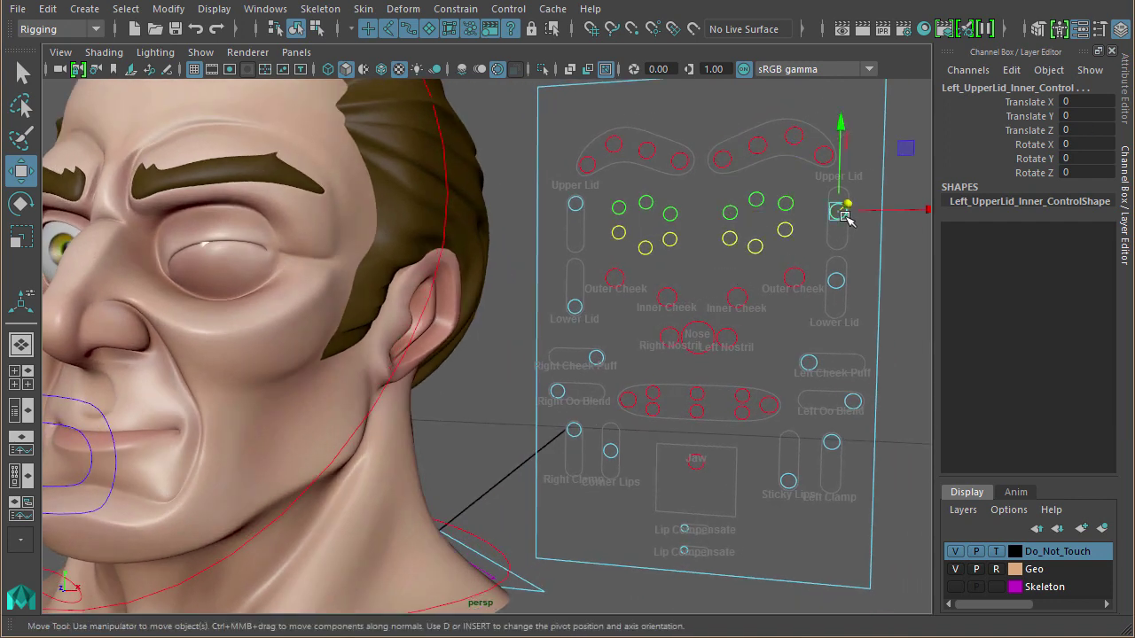
{"action": "double_click", "coordinate": [1089, 100]}
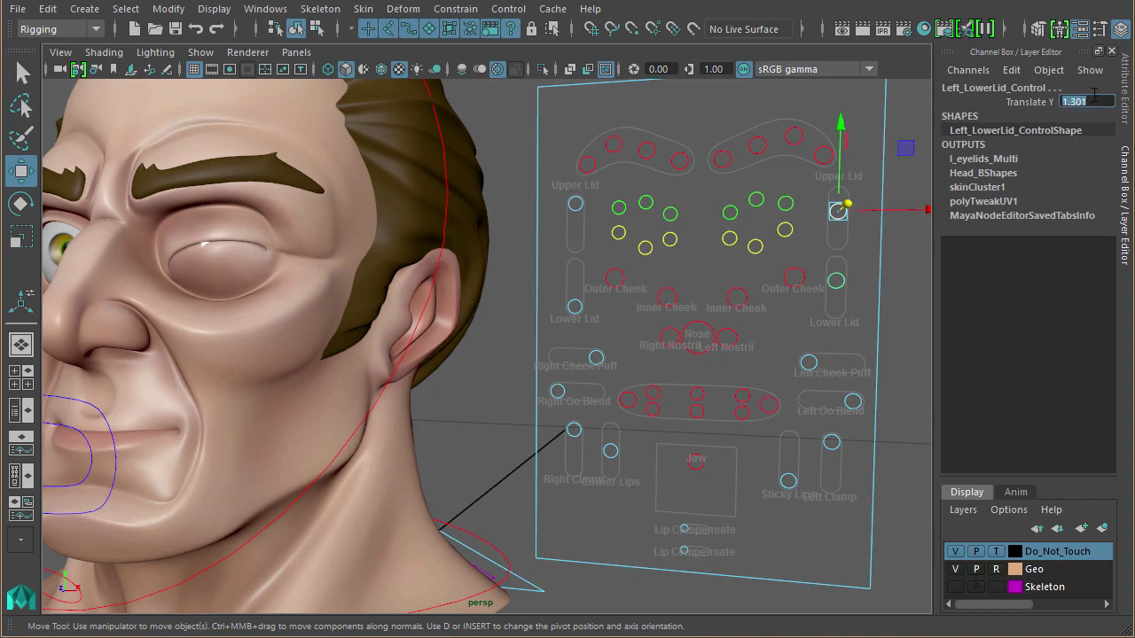
{"action": "type", "text": "0"}
{"action": "key", "text": "Return"}
Step: Test Right_Inner_Brow_Control by moving it to about Translate X 0.62, Y 0.78, Z -0.2, and undo the move
{"action": "left_click_drag", "start_coordinate": [694, 292], "coordinate": [773, 268], "text": "alt"}
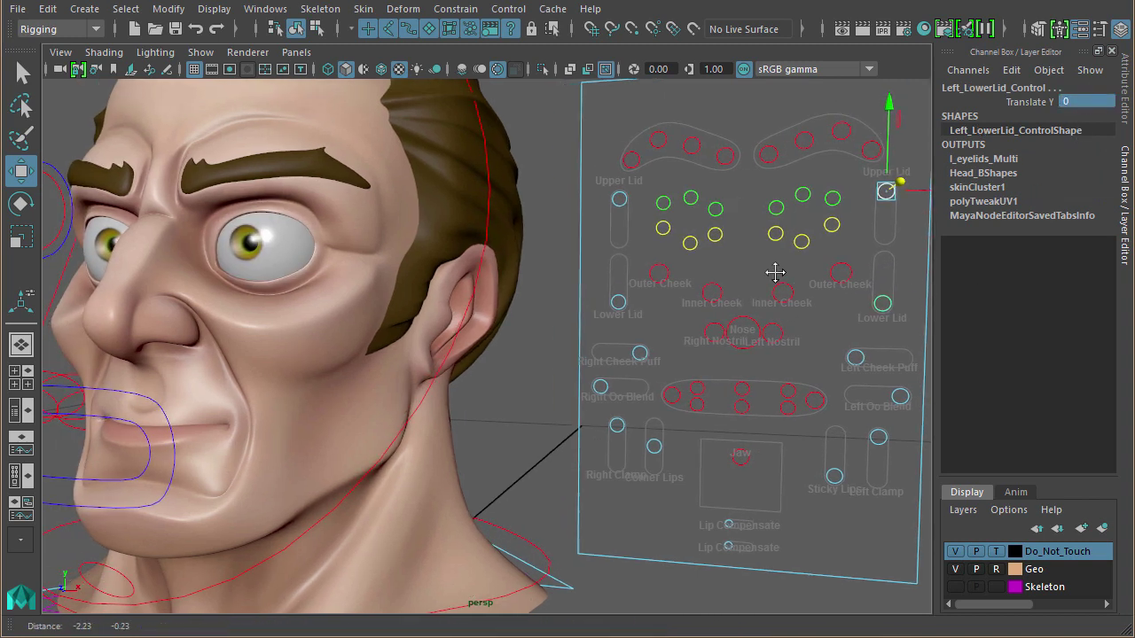
{"action": "left_click", "coordinate": [773, 151]}
{"action": "left_click_drag", "start_coordinate": [756, 361], "coordinate": [763, 362], "text": "alt"}
{"action": "mouse_move", "coordinate": [760, 156]}
{"action": "left_mouse_down"}
{"action": "mouse_move", "coordinate": [767, 134]}
{"action": "mouse_move", "coordinate": [766, 158]}
{"action": "mouse_move", "coordinate": [773, 146]}
{"action": "left_mouse_up"}
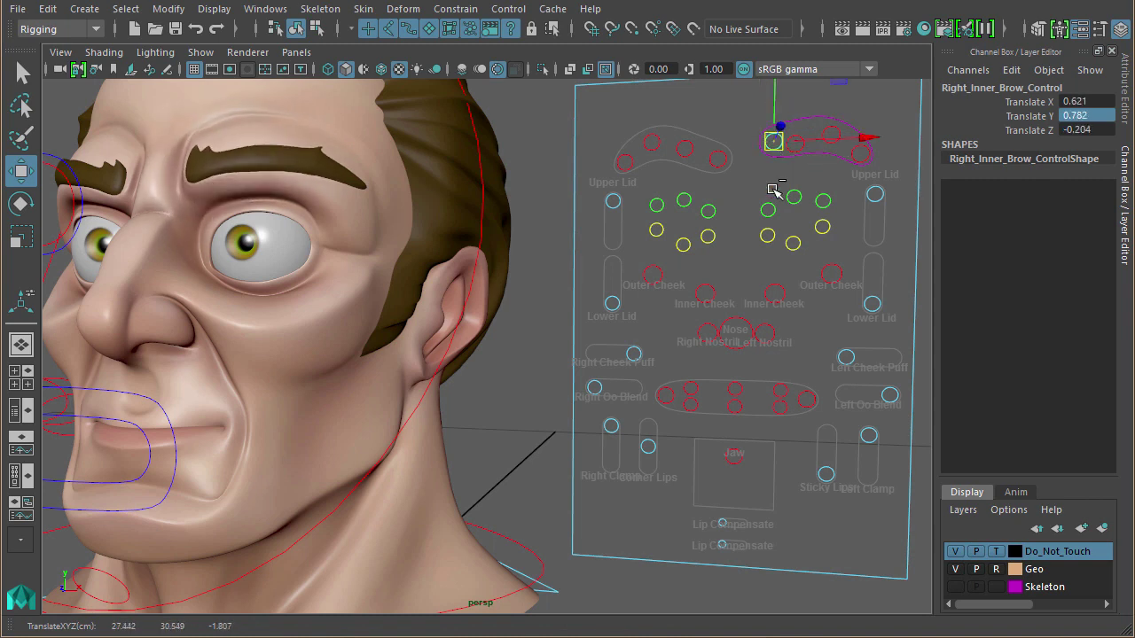
{"action": "key", "text": "ctrl+z"}
Step: Test Left_OuterCheek_Control by moving it to about Translate X -0.1, Y 0.19, Z 0.01, and undo the move
{"action": "middle_click_drag", "start_coordinate": [821, 332], "coordinate": [808, 272], "text": "alt"}
{"action": "right_click_drag", "start_coordinate": [809, 271], "coordinate": [765, 269], "text": "alt"}
{"action": "left_click", "coordinate": [805, 232]}
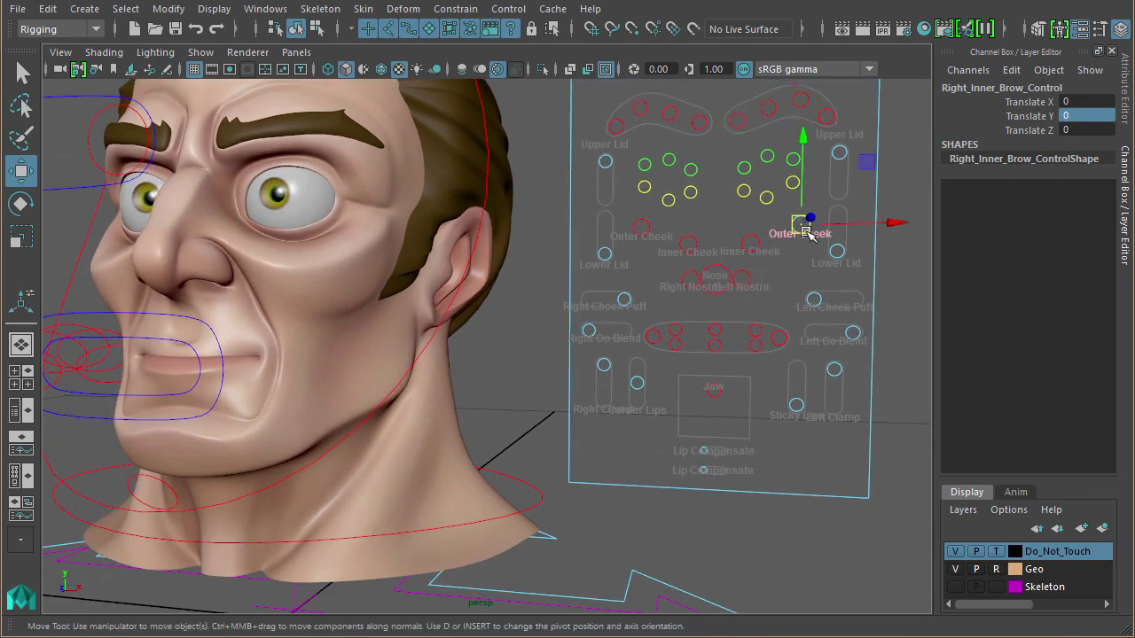
{"action": "left_click", "coordinate": [807, 230]}
{"action": "mouse_move", "coordinate": [806, 228]}
{"action": "left_mouse_down"}
{"action": "mouse_move", "coordinate": [801, 208]}
{"action": "mouse_move", "coordinate": [801, 223]}
{"action": "left_mouse_up"}
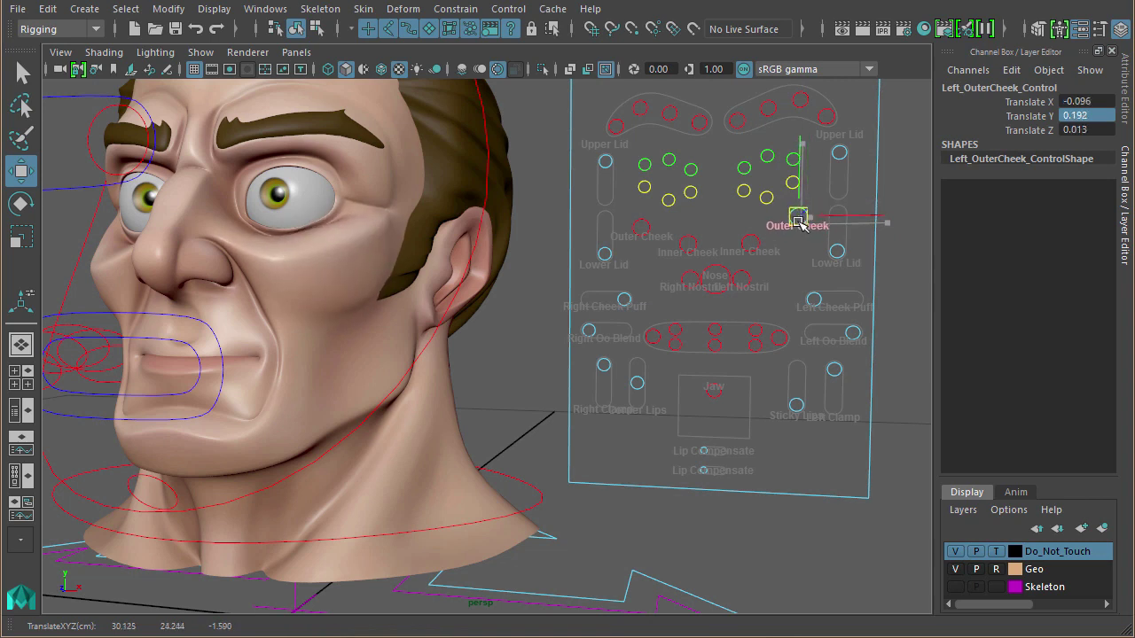
{"action": "key", "text": "ctrl+z"}
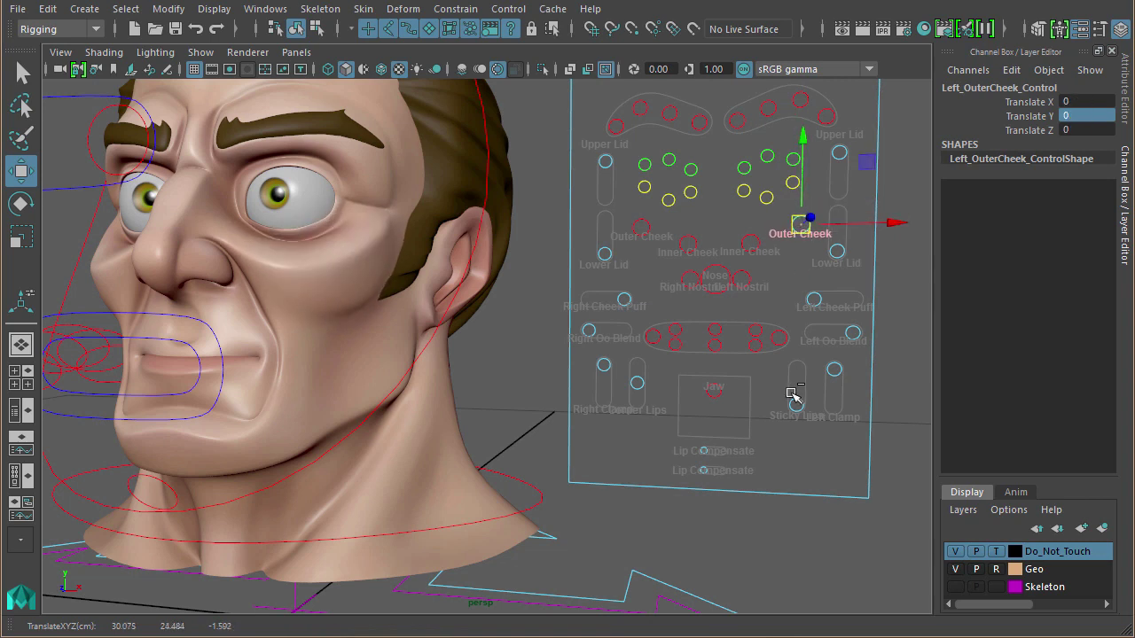
Step: Test Left_CheekPuff_Control by sliding it along Translate X, ending at 0
{"action": "left_click", "coordinate": [814, 300]}
{"action": "middle_click_drag", "start_coordinate": [816, 372], "coordinate": [753, 393], "text": "alt"}
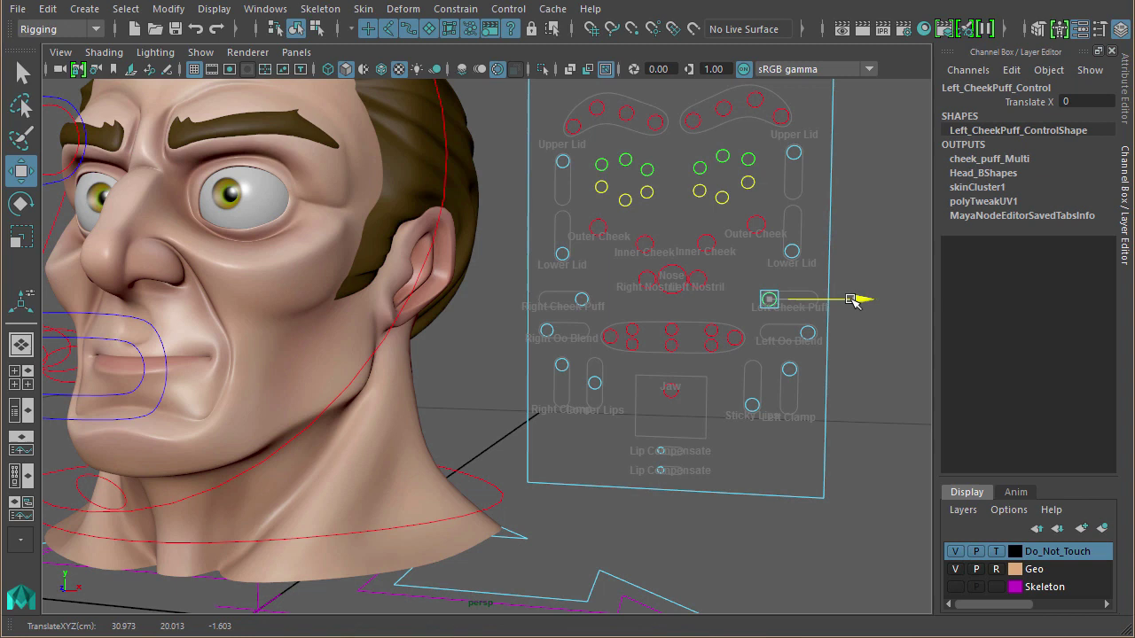
{"action": "mouse_move", "coordinate": [859, 299]}
{"action": "left_mouse_down"}
{"action": "mouse_move", "coordinate": [918, 298]}
{"action": "mouse_move", "coordinate": [825, 298]}
{"action": "mouse_move", "coordinate": [848, 298]}
{"action": "left_mouse_up"}
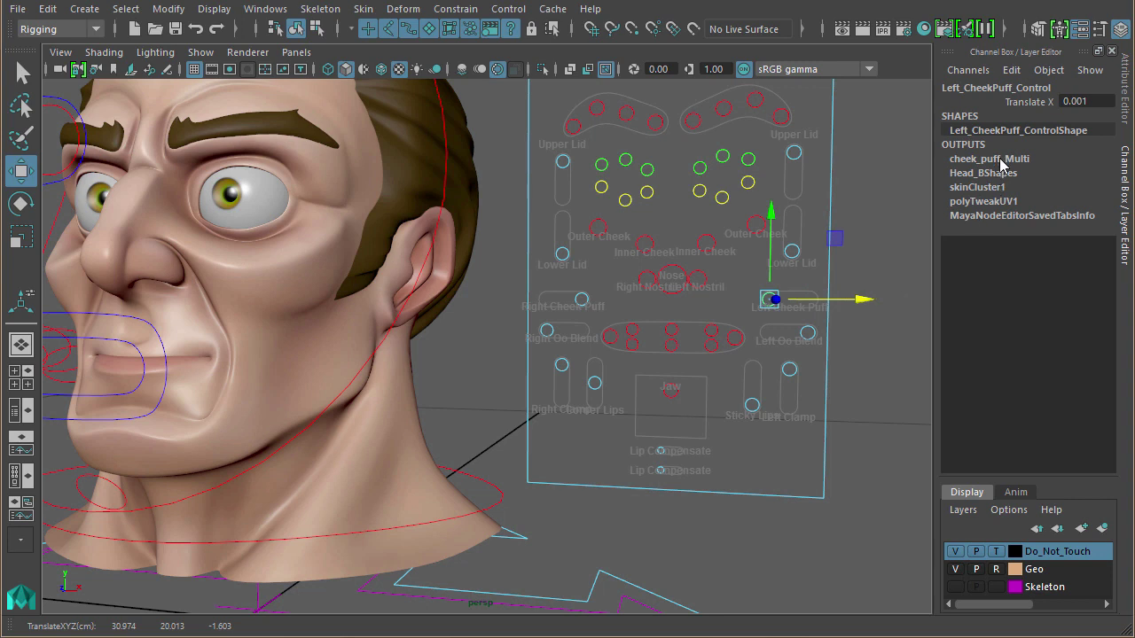
{"action": "middle_click_drag", "start_coordinate": [702, 398], "coordinate": [749, 420], "text": "alt"}
{"action": "left_click_drag", "start_coordinate": [907, 321], "coordinate": [870, 322]}
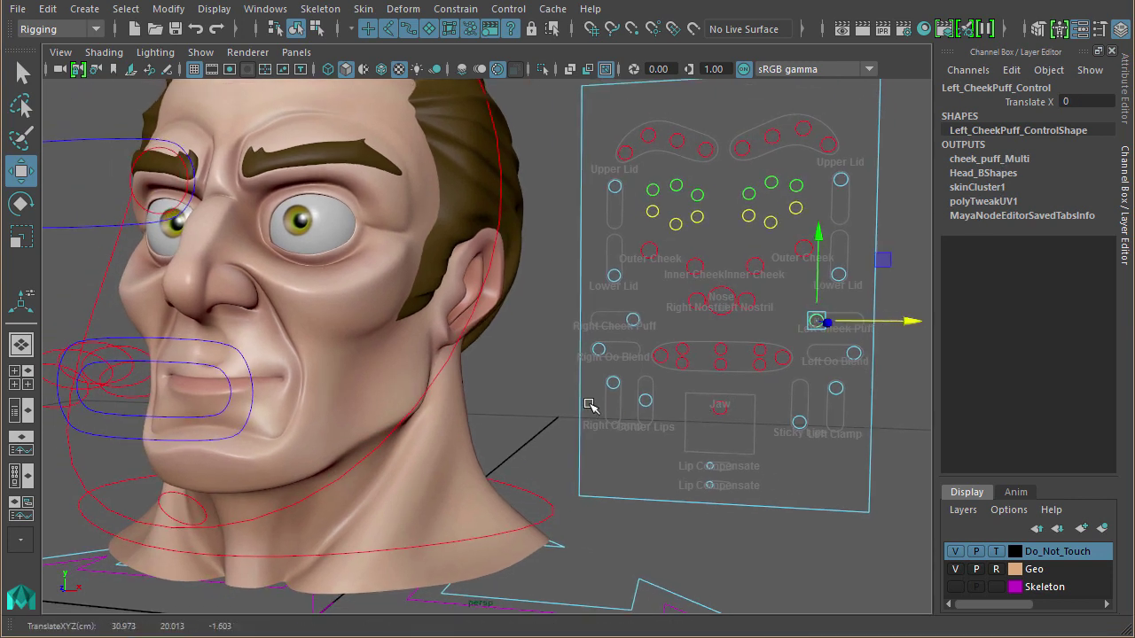
Step: Pull Lip_Left_Outer_Control inward to Translate X -2, Y 0.05, Z 0.83 to test the left mouth pucker
{"action": "left_click", "coordinate": [782, 358]}
{"action": "right_click_drag", "start_coordinate": [727, 408], "coordinate": [739, 413], "text": "alt"}
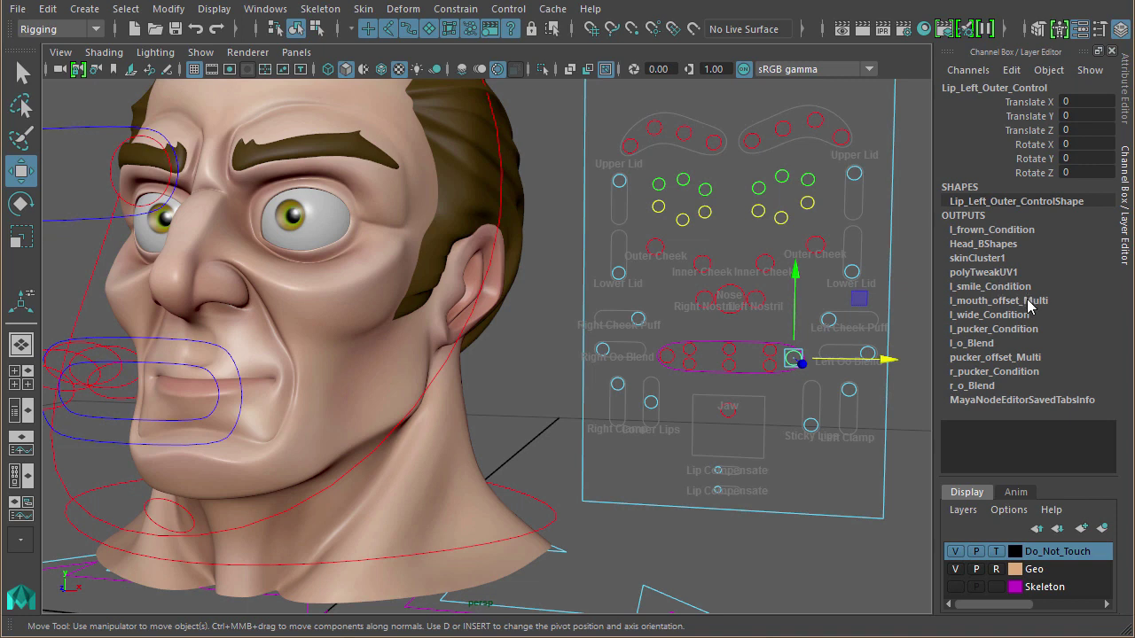
{"action": "mouse_move", "coordinate": [786, 426]}
{"action": "left_mouse_down", "text": "alt"}
{"action": "mouse_move", "coordinate": [750, 435]}
{"action": "mouse_move", "coordinate": [790, 434]}
{"action": "left_mouse_up", "text": "alt"}
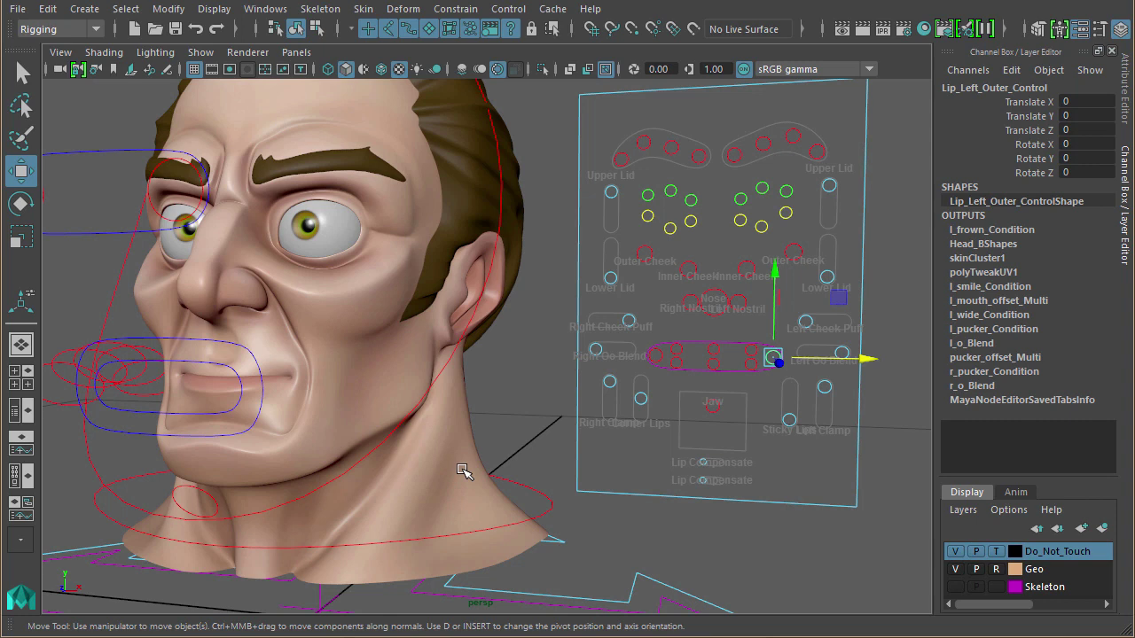
{"action": "left_click_drag", "start_coordinate": [628, 419], "coordinate": [685, 334], "text": "alt"}
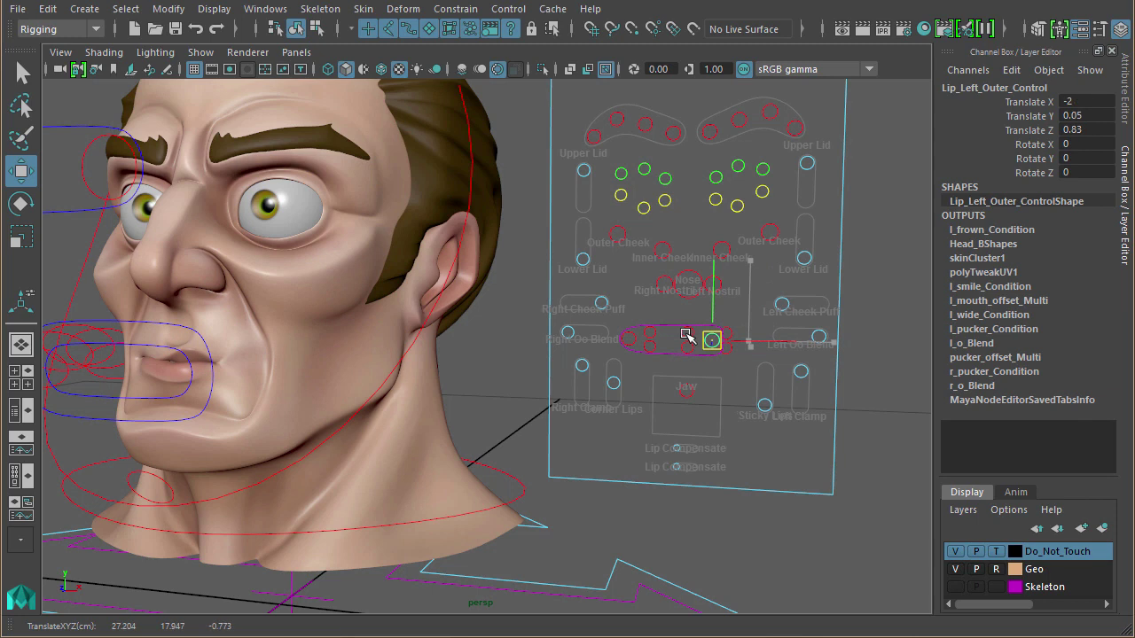
Step: Pull Lip_Right_Outer_Control inward to Translate X 2 to pucker the other mouth corner
{"action": "left_click", "coordinate": [634, 338]}
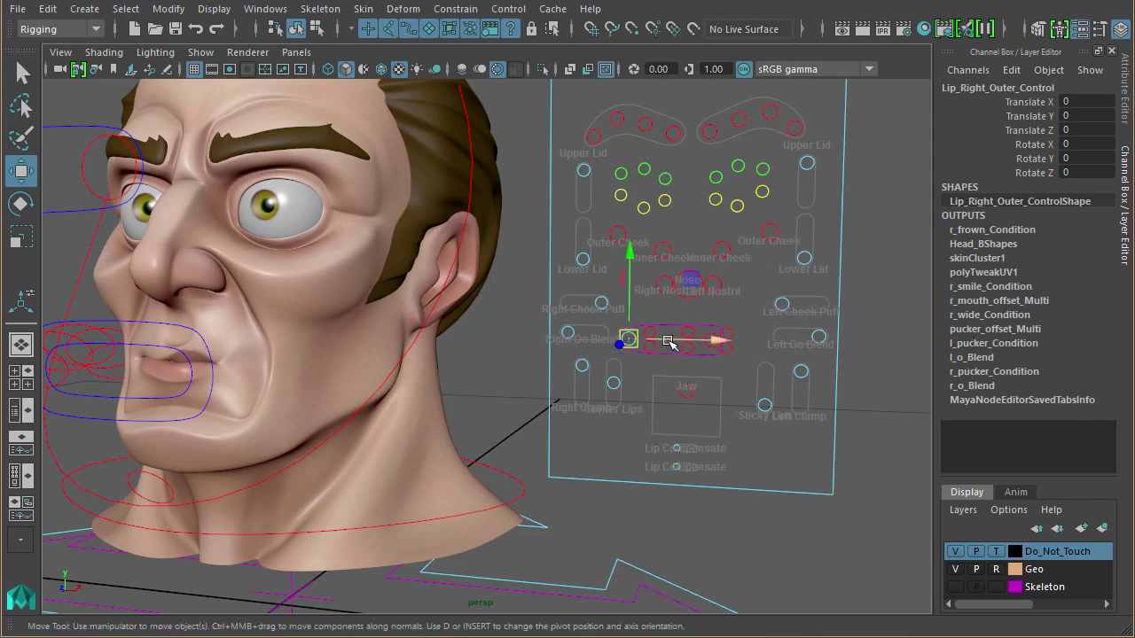
{"action": "left_click_drag", "start_coordinate": [701, 340], "coordinate": [723, 339]}
{"action": "left_click_drag", "start_coordinate": [659, 414], "coordinate": [666, 422], "text": "alt"}
{"action": "middle_click_drag", "start_coordinate": [803, 365], "coordinate": [811, 361], "text": "alt"}
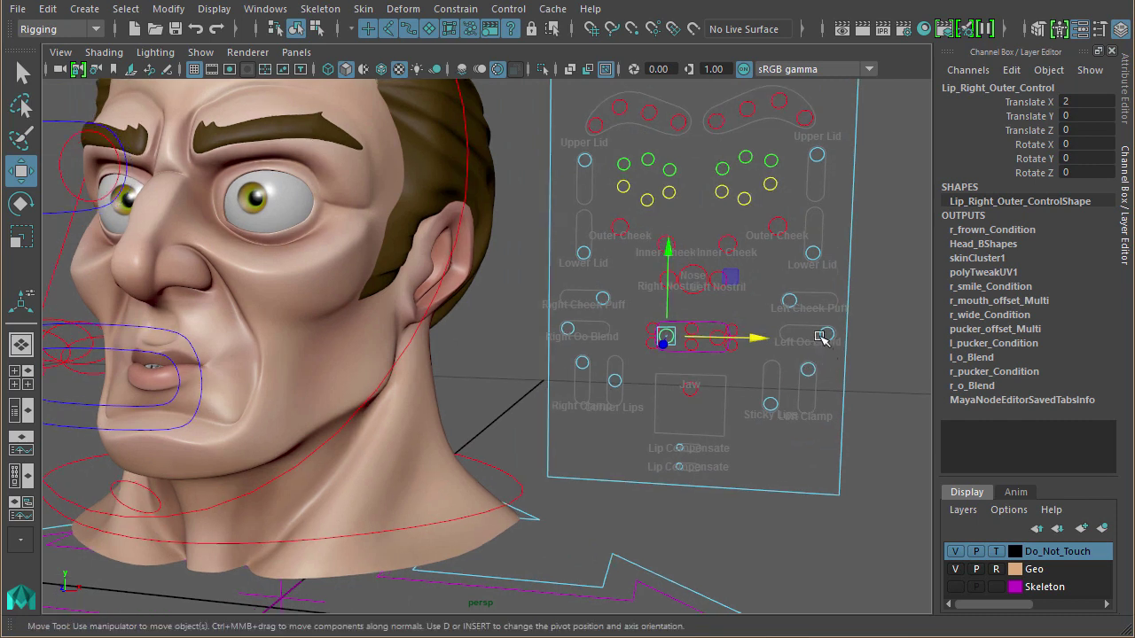
Step: Slide the left and right Oo Blend controls fully inward to blend in the O mouth shape
{"action": "left_click", "coordinate": [821, 337]}
{"action": "left_click_drag", "start_coordinate": [897, 335], "coordinate": [821, 335]}
{"action": "left_click", "coordinate": [575, 330]}
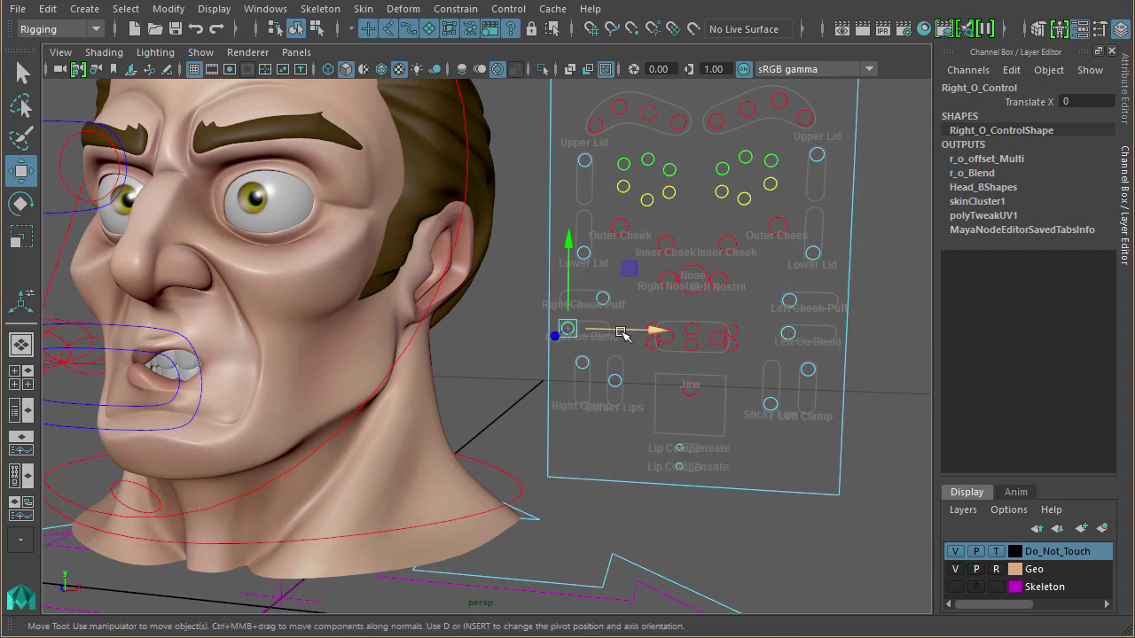
{"action": "left_click_drag", "start_coordinate": [652, 331], "coordinate": [693, 401]}
Step: Move the left lip corner control outward and down, and open the mouth with Jaw_Control at about Translate X 0.11, Y -0.8, Z -0.05
{"action": "left_click", "coordinate": [712, 352]}
{"action": "left_click", "coordinate": [717, 347]}
{"action": "left_click", "coordinate": [698, 393]}
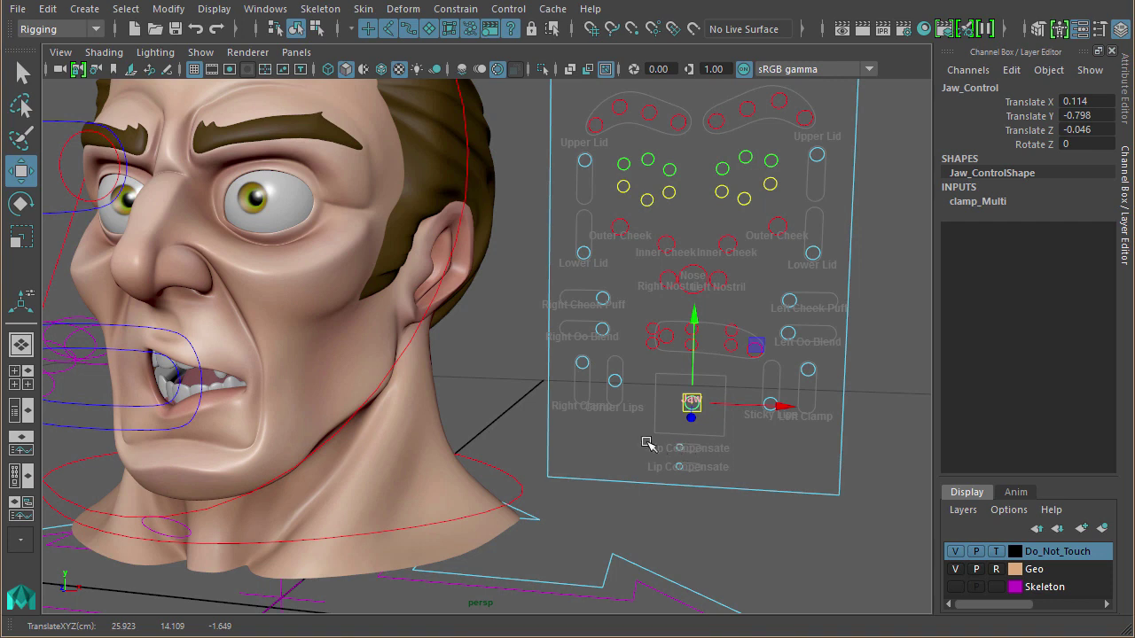
Step: Select the Lip Compensate controls for reference, and move Lip_Upper_Mid_Control to about Translate X 0.24, Y 0.16, Z -0.03
{"action": "left_click", "coordinate": [679, 466]}
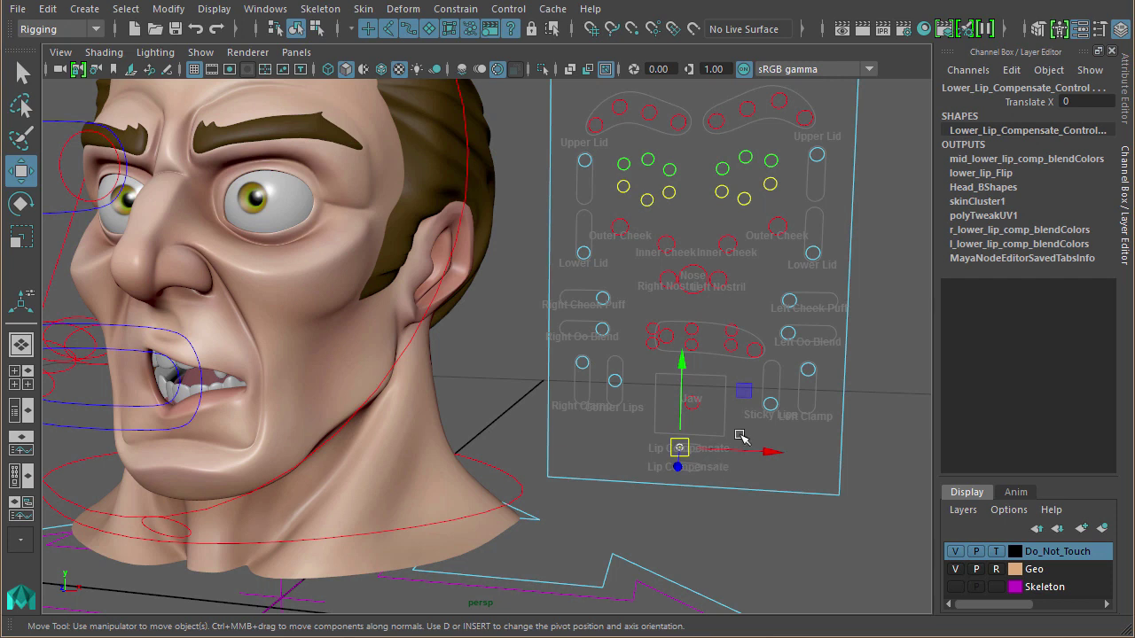
{"action": "left_click", "coordinate": [692, 332]}
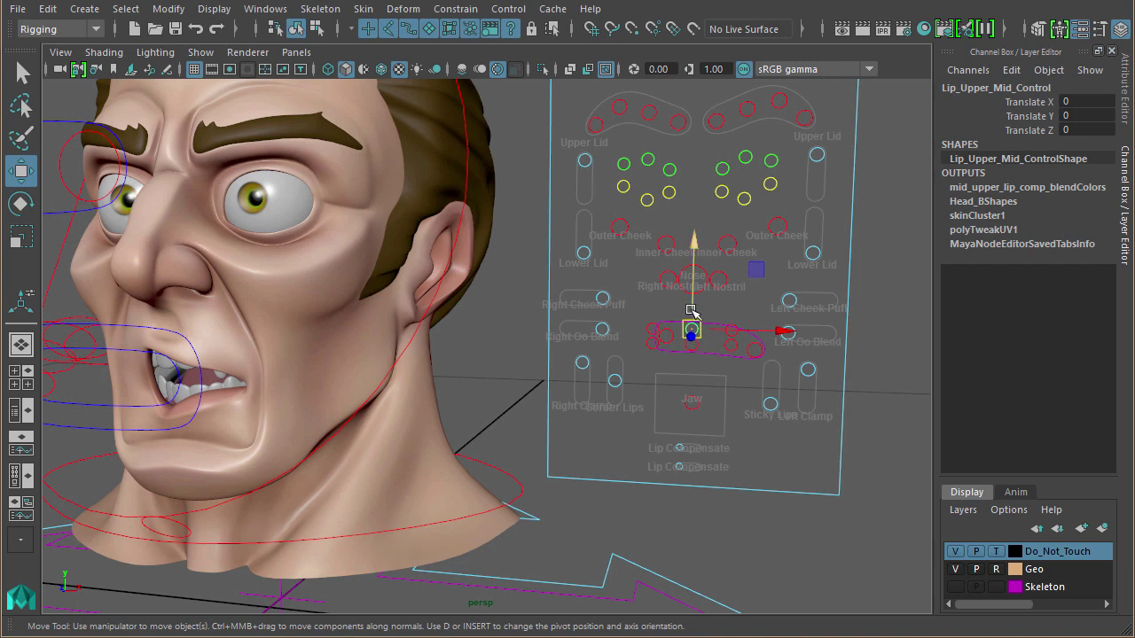
{"action": "mouse_move", "coordinate": [692, 309]}
{"action": "left_mouse_down"}
{"action": "mouse_move", "coordinate": [696, 297]}
{"action": "mouse_move", "coordinate": [692, 314]}
{"action": "left_mouse_up"}
{"action": "left_click_drag", "start_coordinate": [742, 423], "coordinate": [737, 322], "text": "alt"}
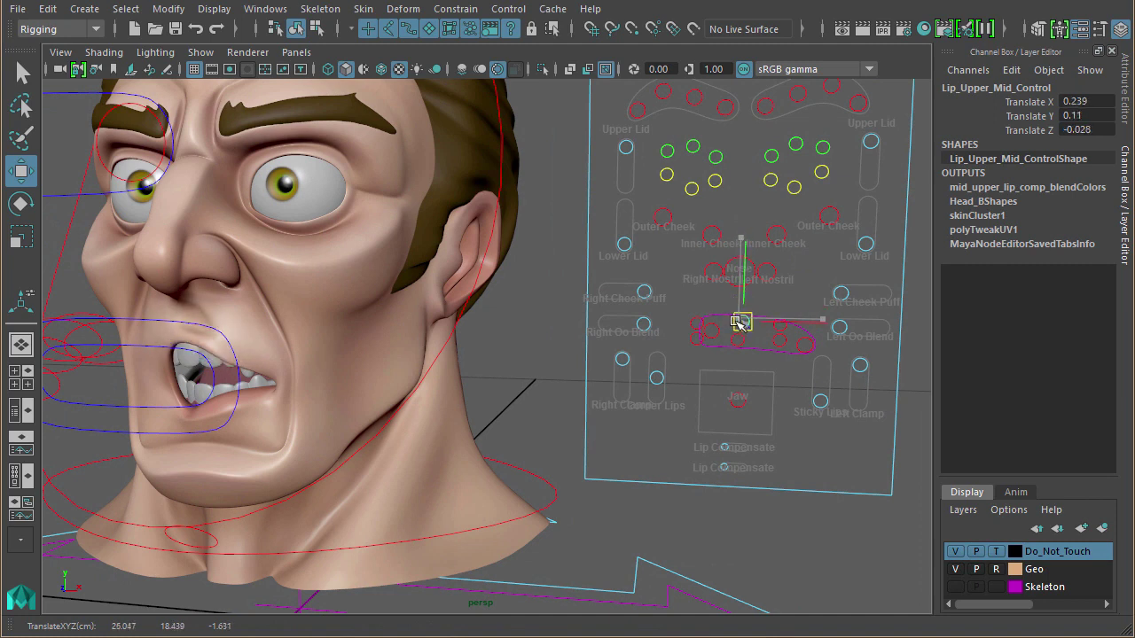
Step: Slide the upper Lip Compensate control to its far end and move Lip_Upper_Mid_Control to about Translate X -0.01, Y 0.68, Z -0.04
{"action": "left_click", "coordinate": [723, 448]}
{"action": "left_click_drag", "start_coordinate": [803, 451], "coordinate": [927, 450]}
{"action": "left_click", "coordinate": [748, 324]}
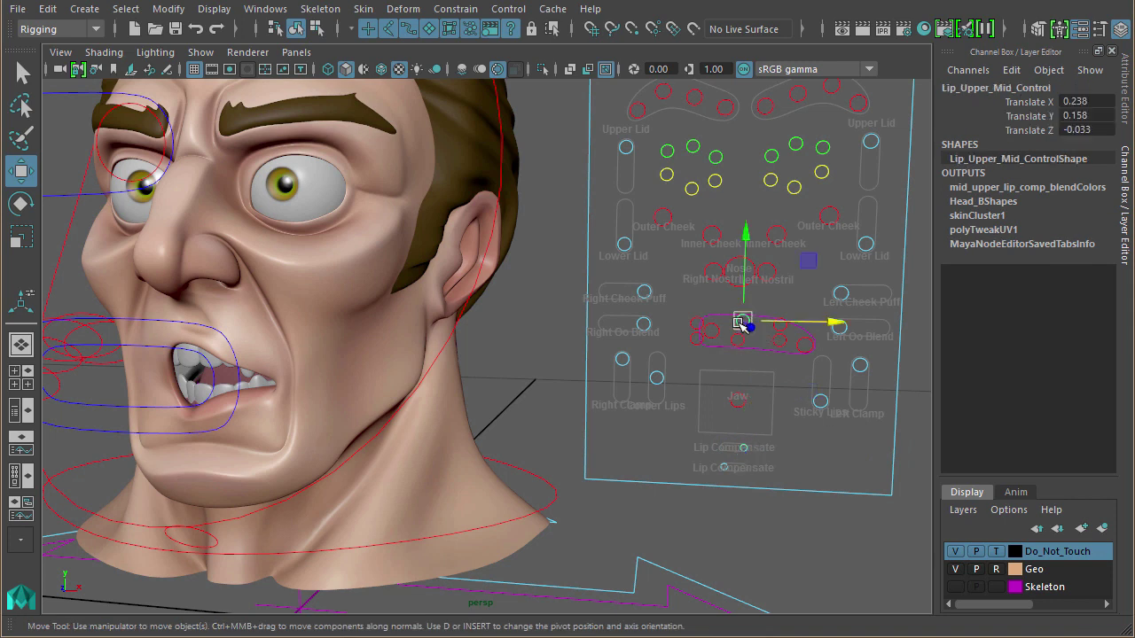
{"action": "left_click_drag", "start_coordinate": [743, 322], "coordinate": [734, 312]}
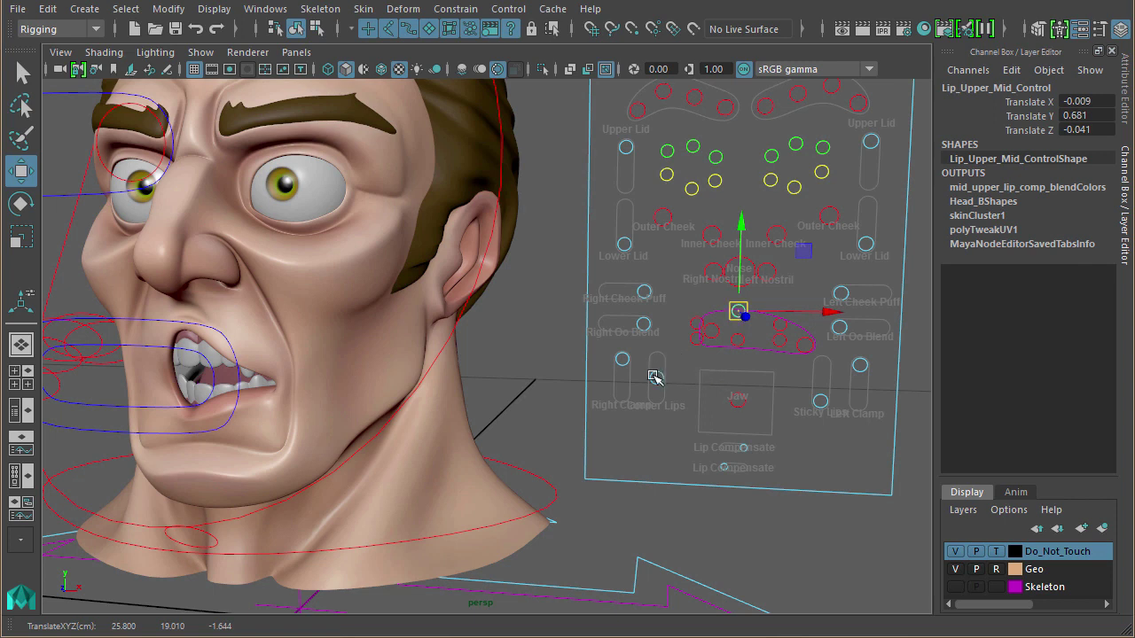
Step: Move LookAt_Control to about Translate X -1.24, Y -0.03, Z -0.55 and examine the input values of its r_eyelid_Multi node
{"action": "middle_click_drag", "start_coordinate": [654, 375], "coordinate": [641, 455], "text": "alt"}
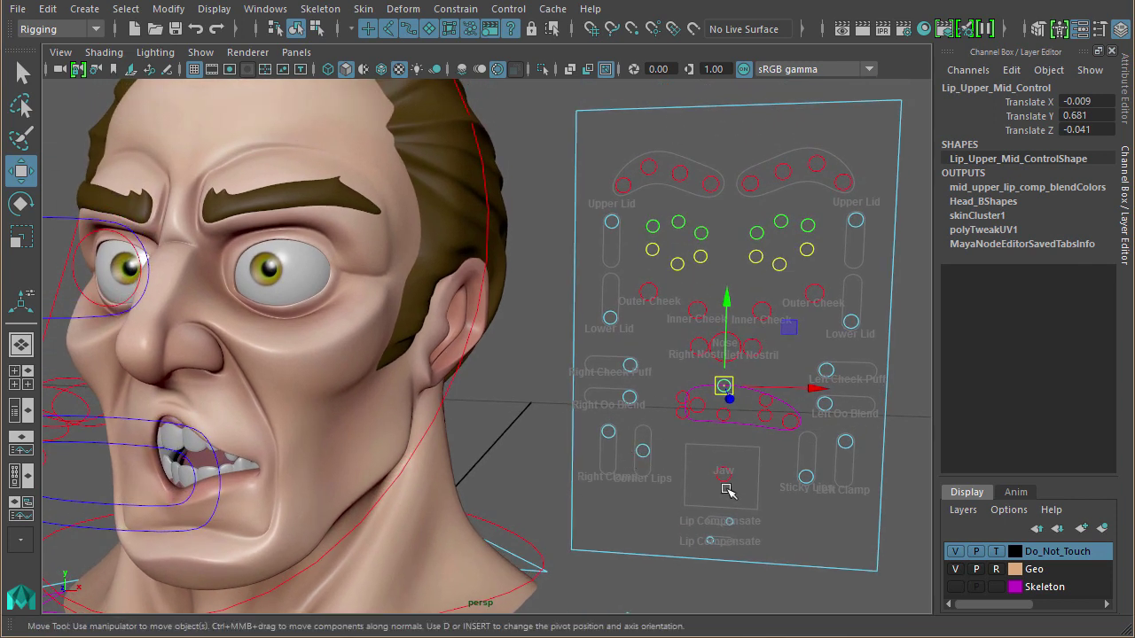
{"action": "right_click_drag", "start_coordinate": [710, 439], "coordinate": [517, 443], "text": "alt"}
{"action": "middle_click_drag", "start_coordinate": [560, 462], "coordinate": [622, 404], "text": "alt"}
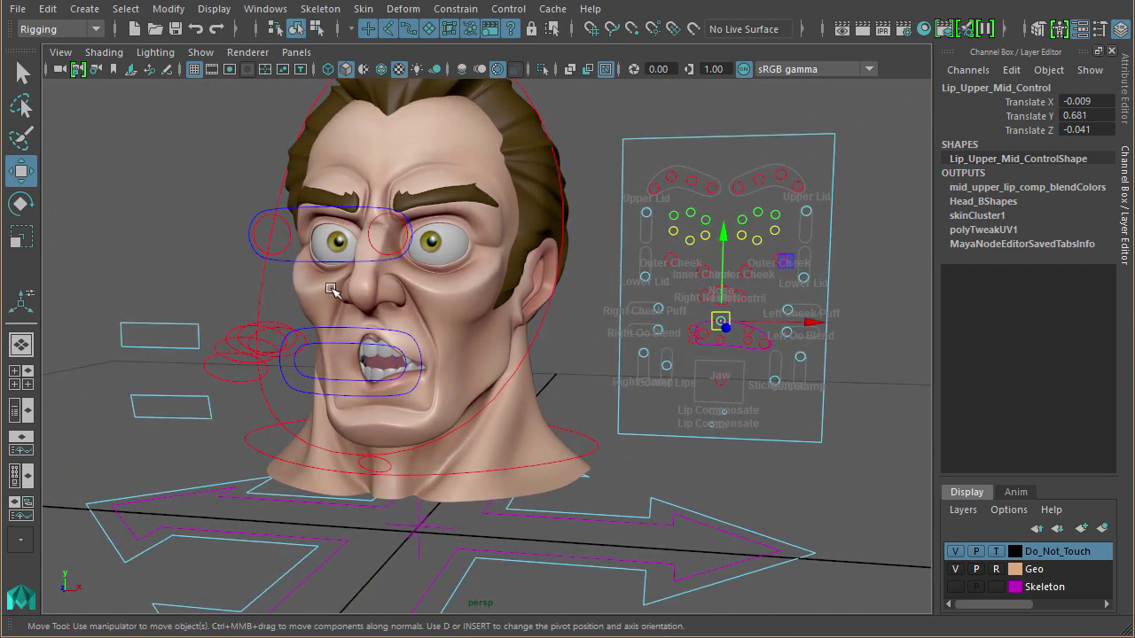
{"action": "left_click", "coordinate": [277, 263]}
{"action": "left_click_drag", "start_coordinate": [324, 214], "coordinate": [256, 245]}
{"action": "left_click_drag", "start_coordinate": [811, 514], "coordinate": [695, 477], "text": "alt"}
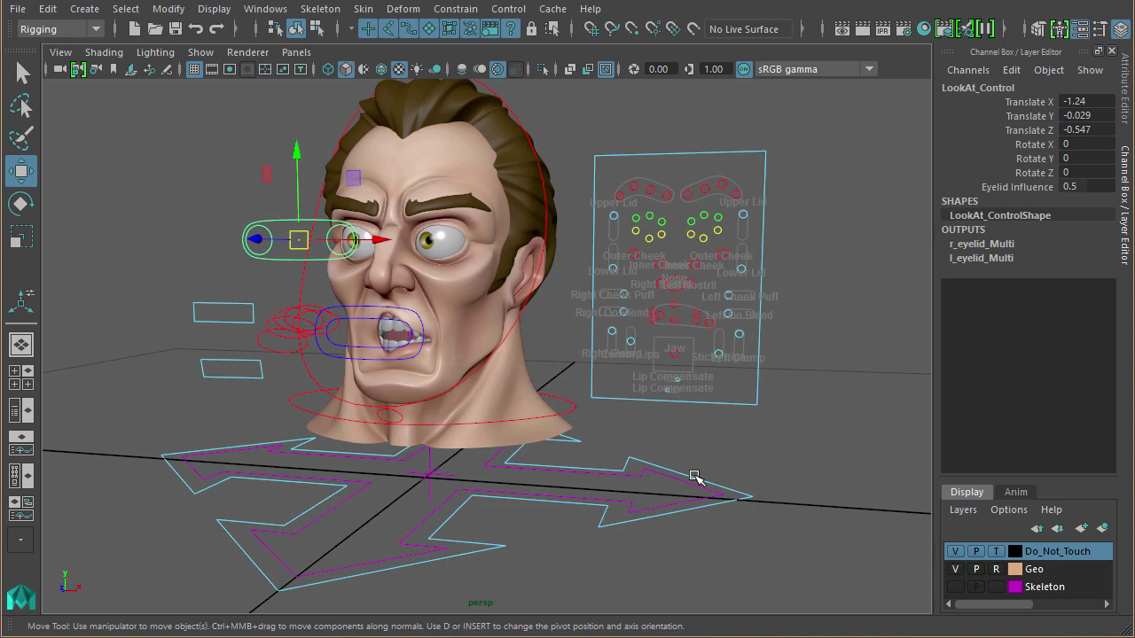
{"action": "left_click", "coordinate": [995, 246]}
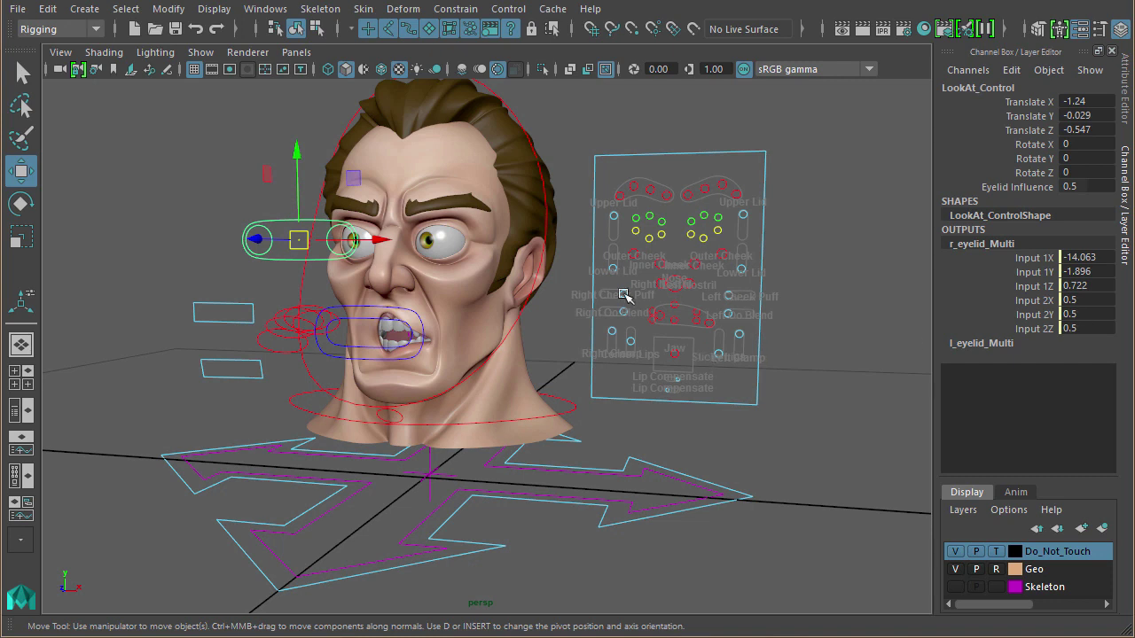
{"action": "left_click_drag", "start_coordinate": [624, 296], "coordinate": [572, 304], "text": "alt"}
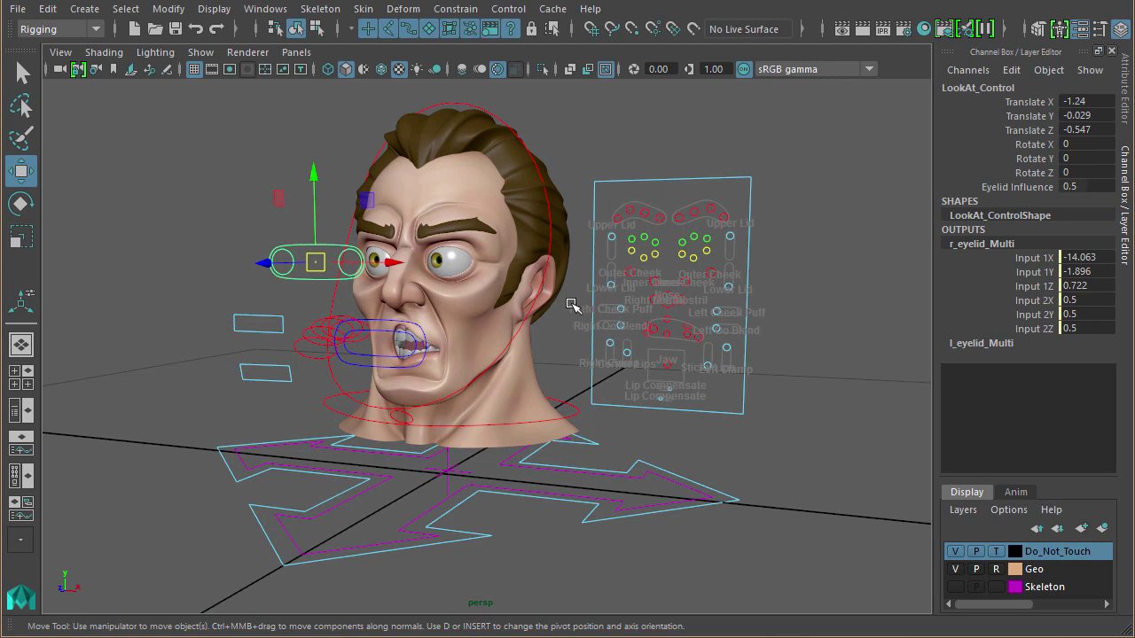